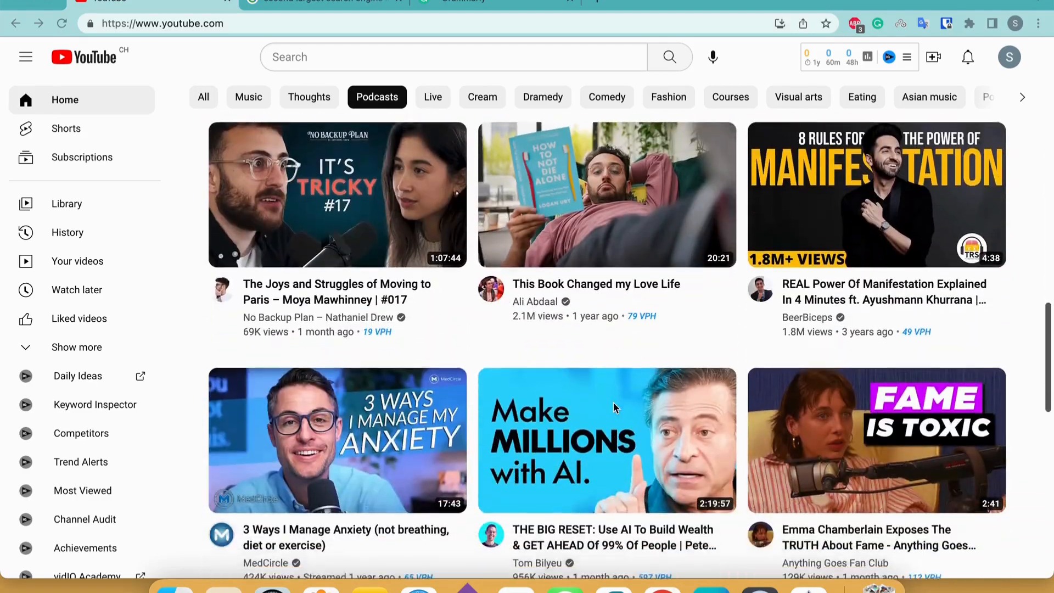
# Check the Google results about the second largest search engine, and return to the beginning of the YouTube home feed.
pyautogui.click(344, 5)
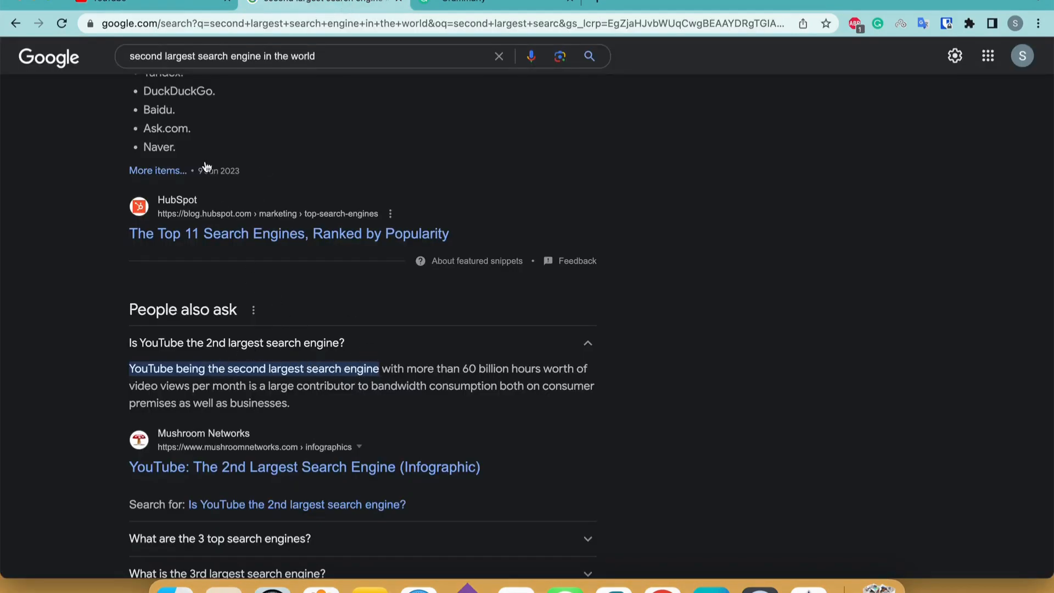
pyautogui.click(166, 6)
pyautogui.scroll(3, 509, 310)
pyautogui.scroll(1, 509, 311)
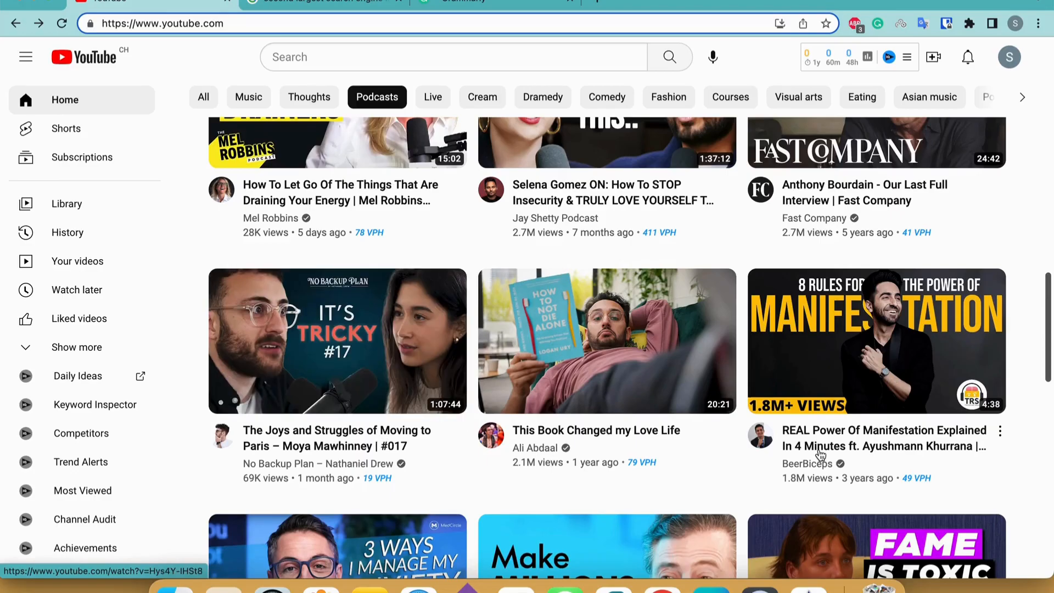
pyautogui.scroll(6, 841, 451)
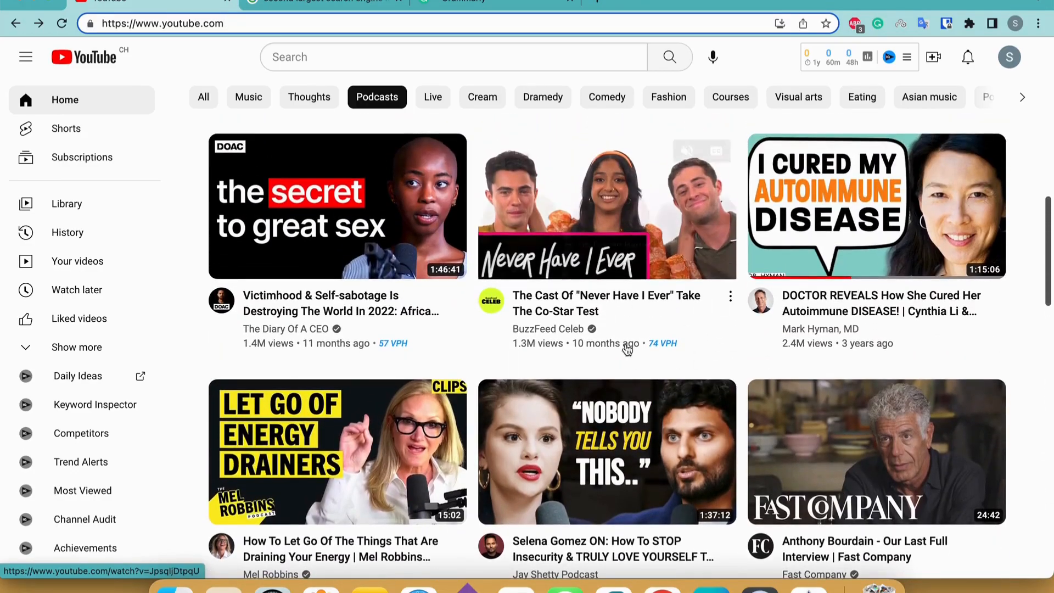
pyautogui.scroll(10, 598, 311)
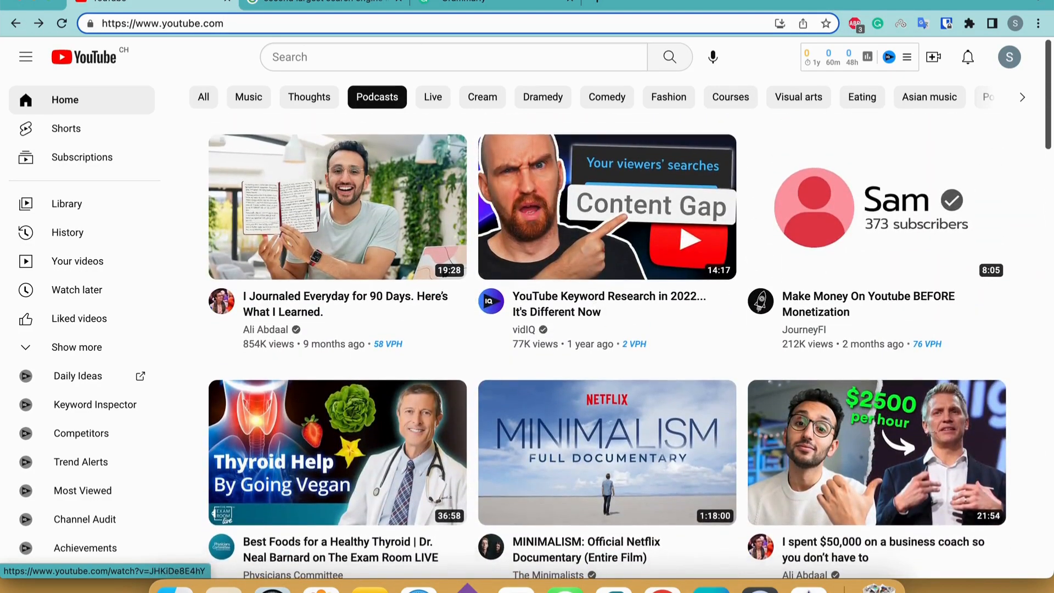
# Enter "cooking" as the YouTube search query and run the suggested search "cooking in nature".
pyautogui.click(353, 55)
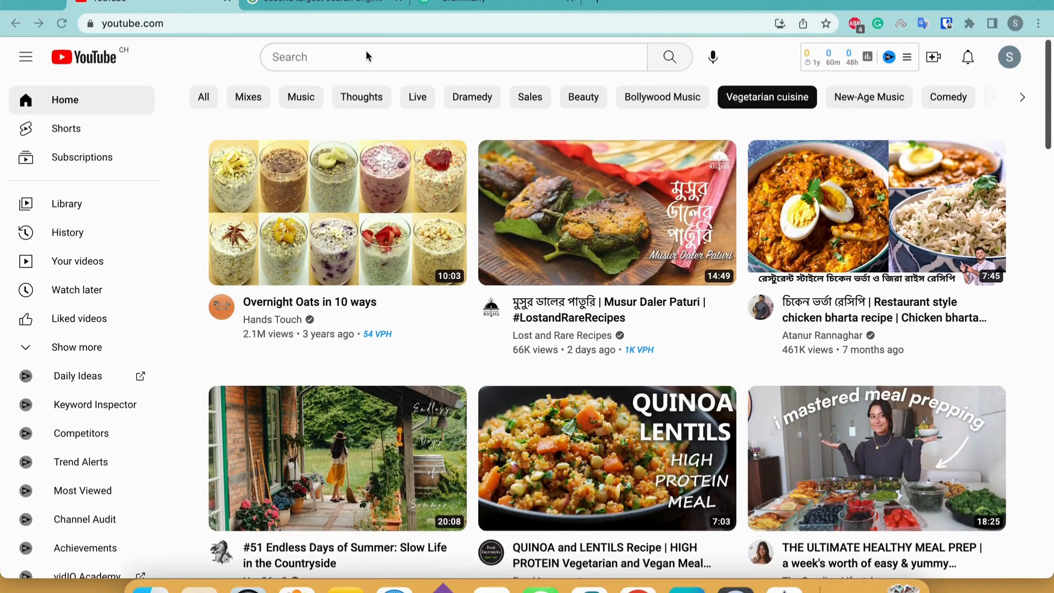
pyautogui.click(351, 59)
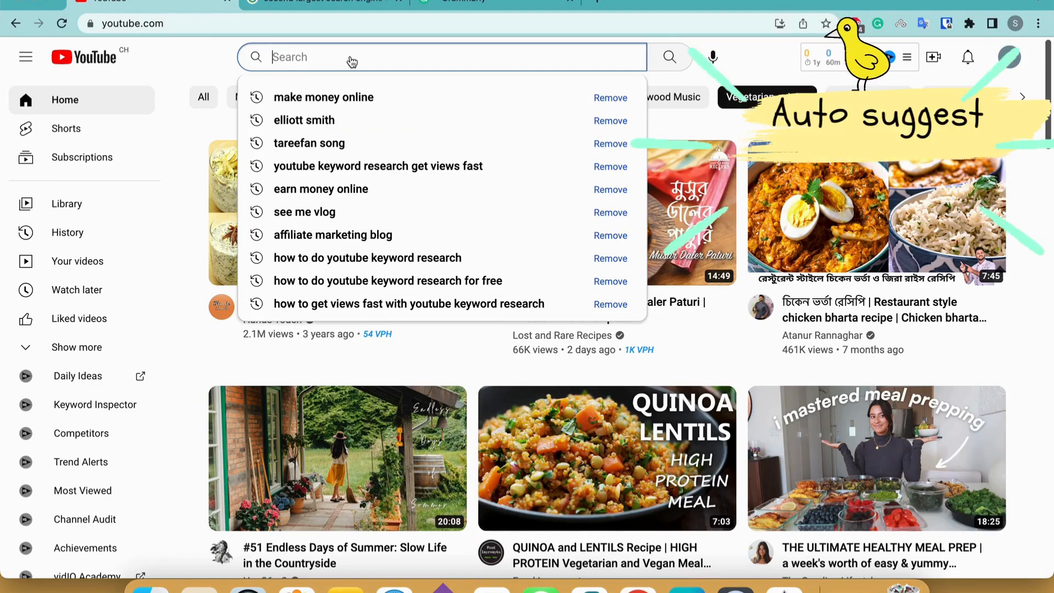
pyautogui.write('c')
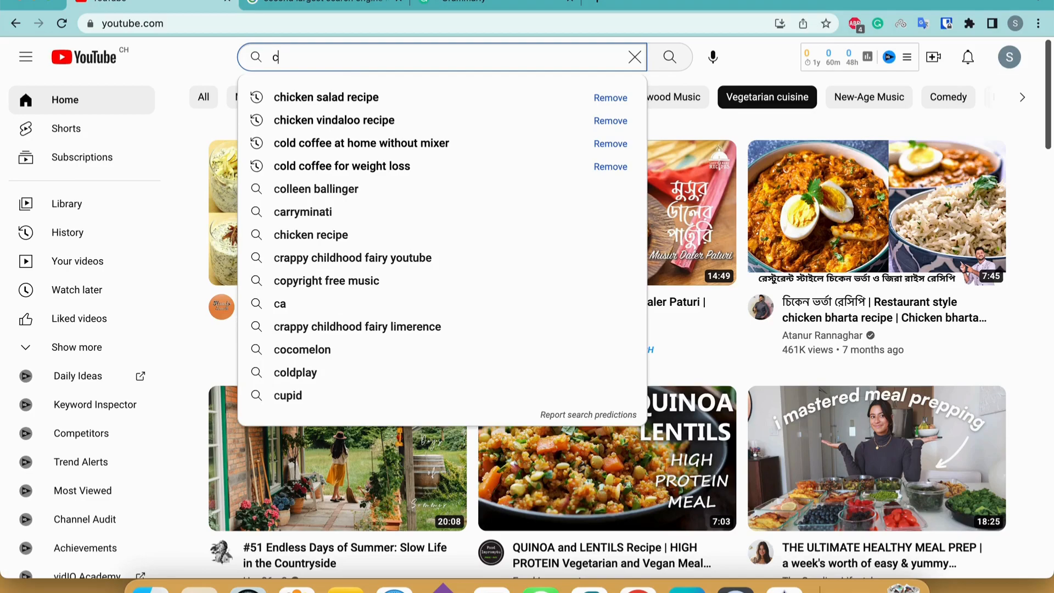
pyautogui.write('ookin')
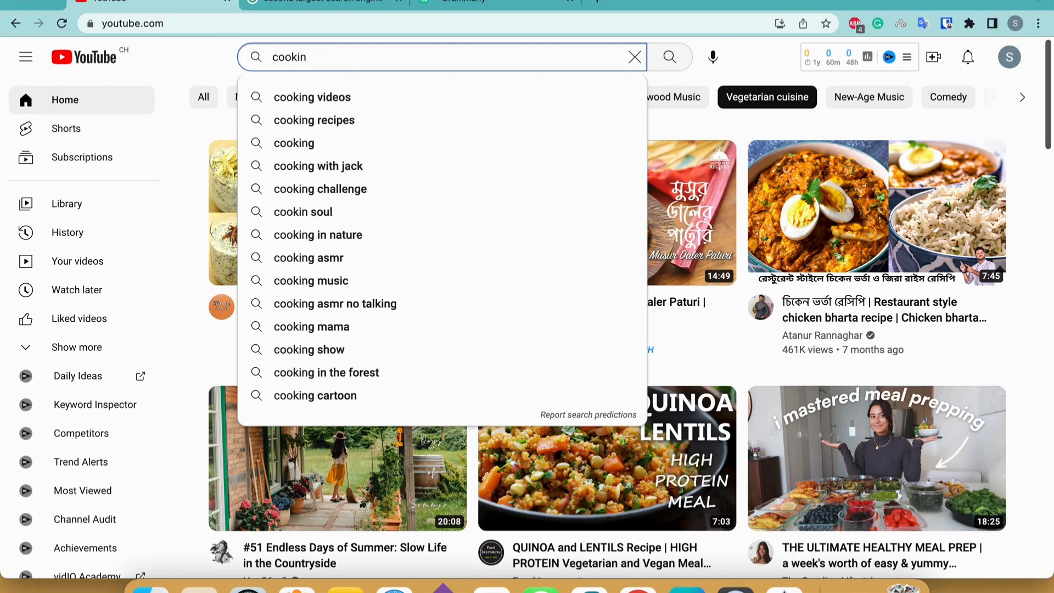
pyautogui.write('g')
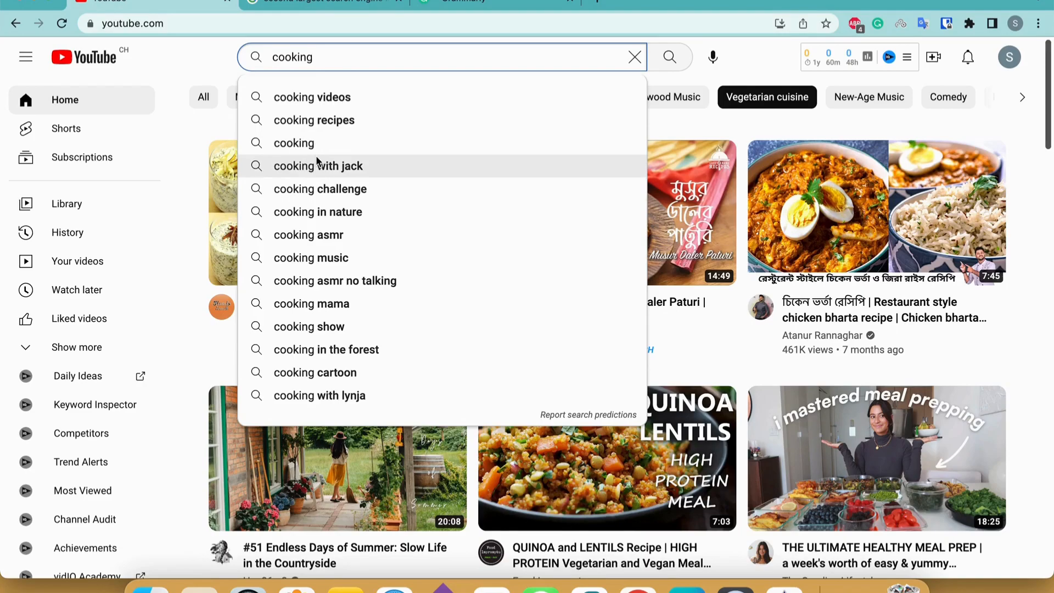
pyautogui.scroll(-1, 316, 157)
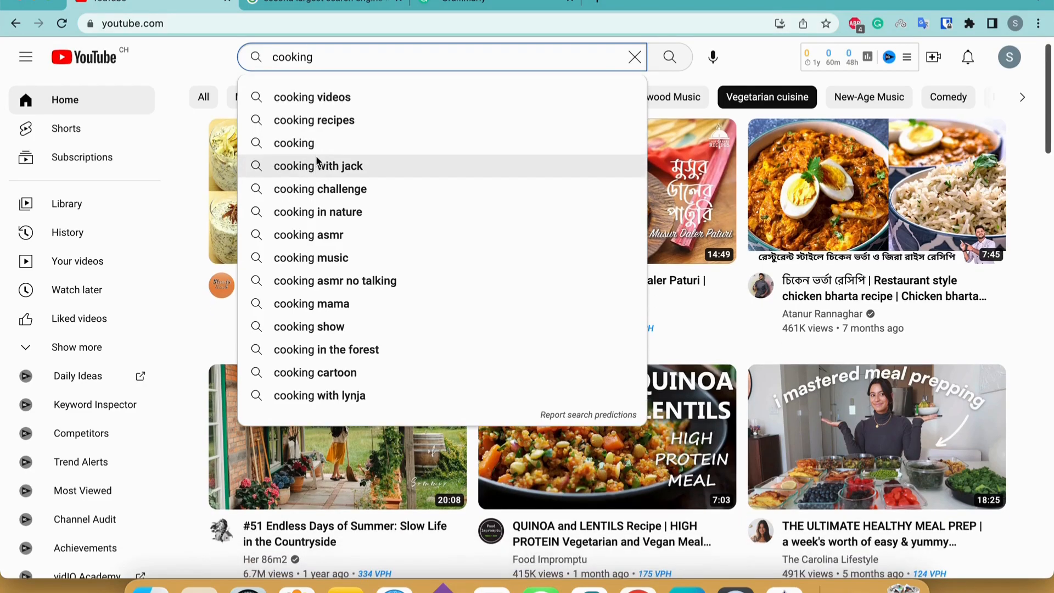
pyautogui.click(311, 214)
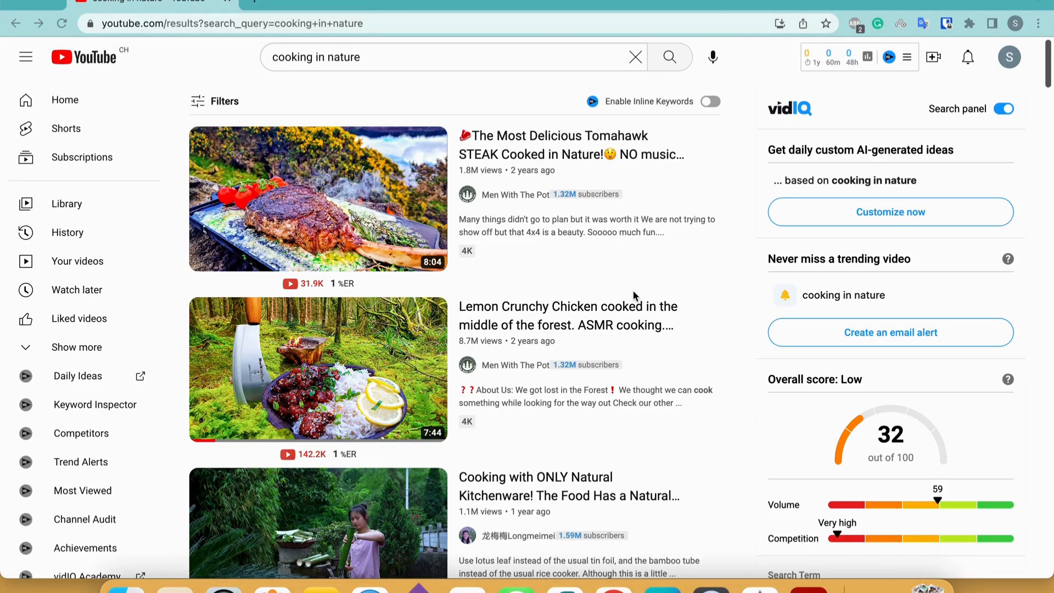
# Examine the "cooking in nature" results for video views, channel subscribers and vidIQ keyword data.
pyautogui.scroll(-8, 618, 234)
pyautogui.scroll(-7, 619, 236)
pyautogui.scroll(-4, 618, 240)
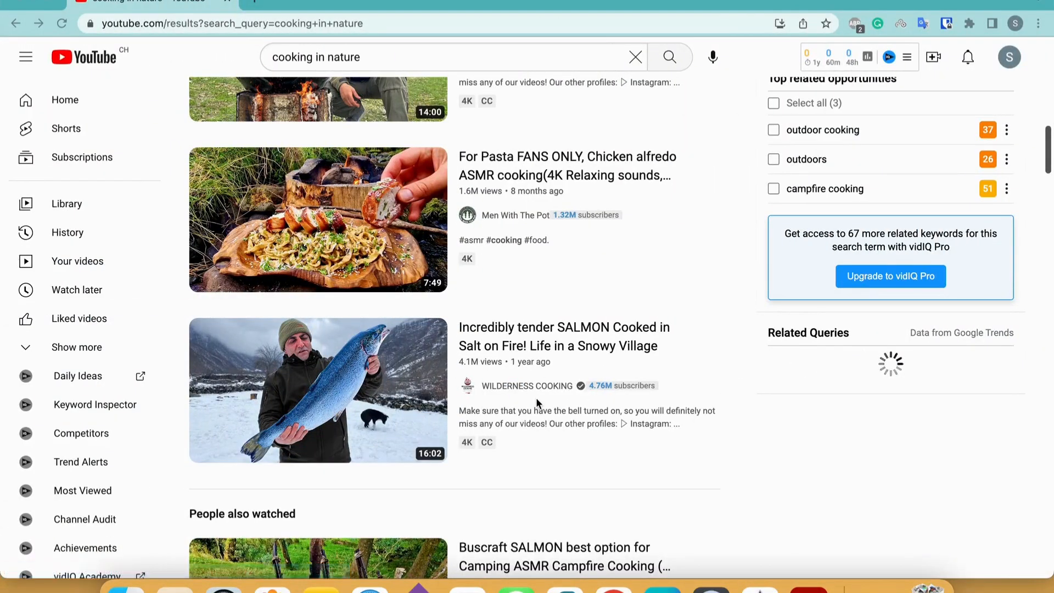
pyautogui.scroll(15, 536, 397)
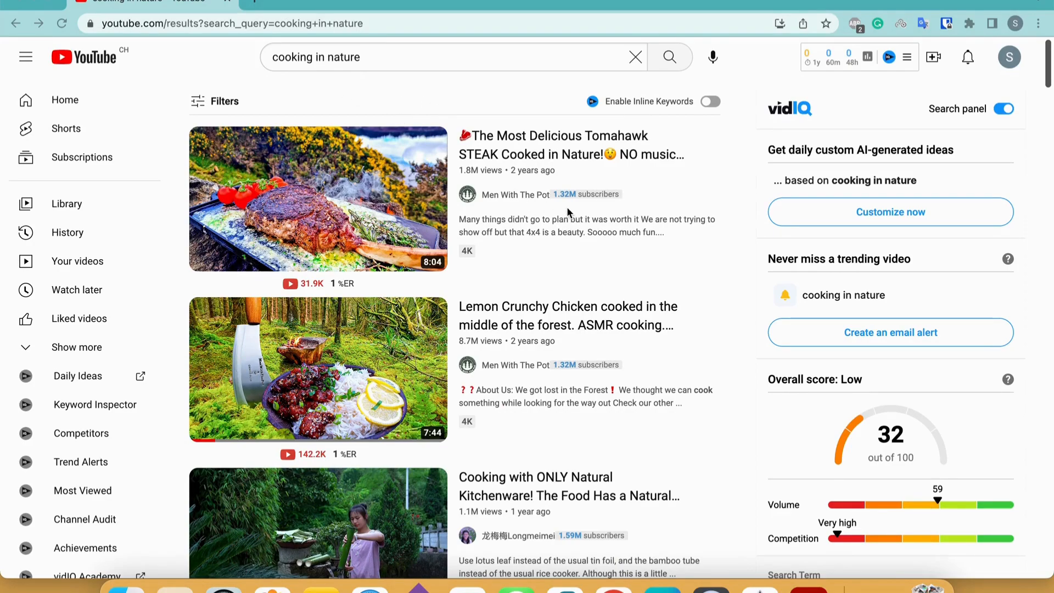
pyautogui.scroll(-6, 485, 351)
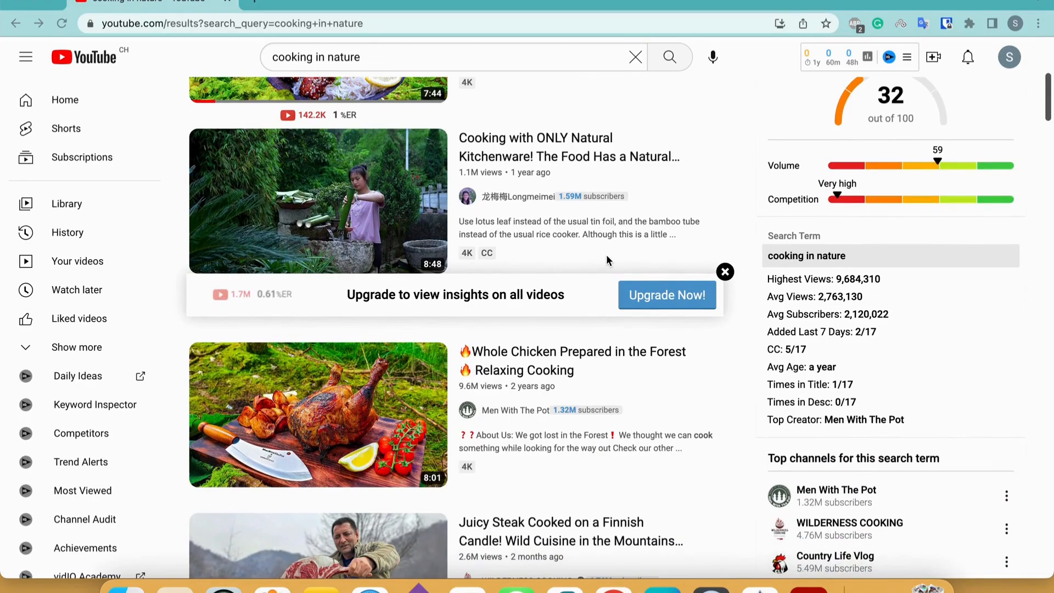
pyautogui.scroll(-6, 606, 256)
pyautogui.scroll(-3, 606, 254)
pyautogui.scroll(15, 605, 254)
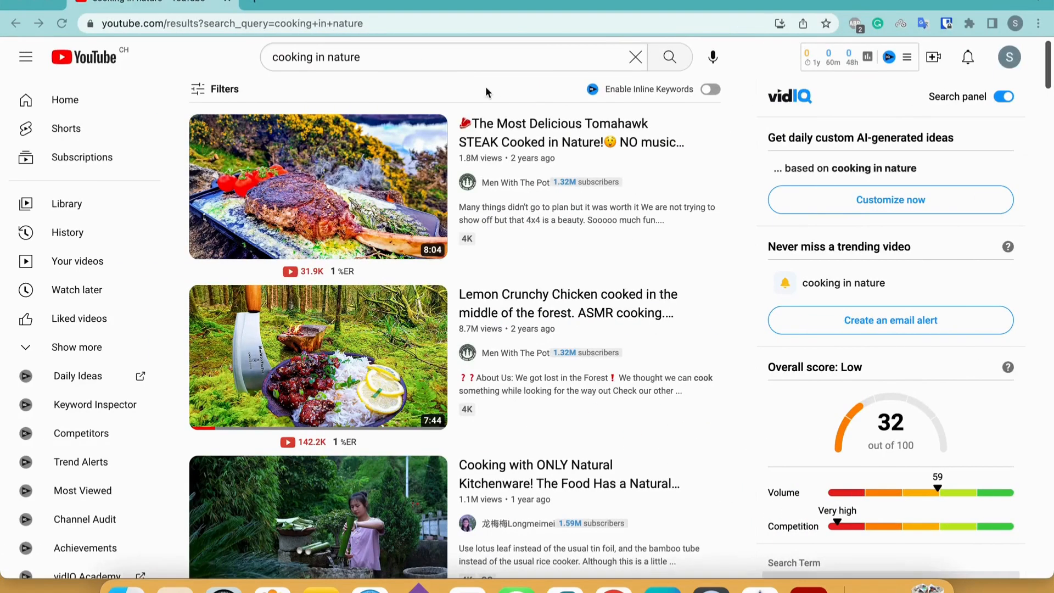
# Change the search query to "how to cook" and run the suggested search "how to cook a whole chicken in a slow cooker".
pyautogui.click(441, 57)
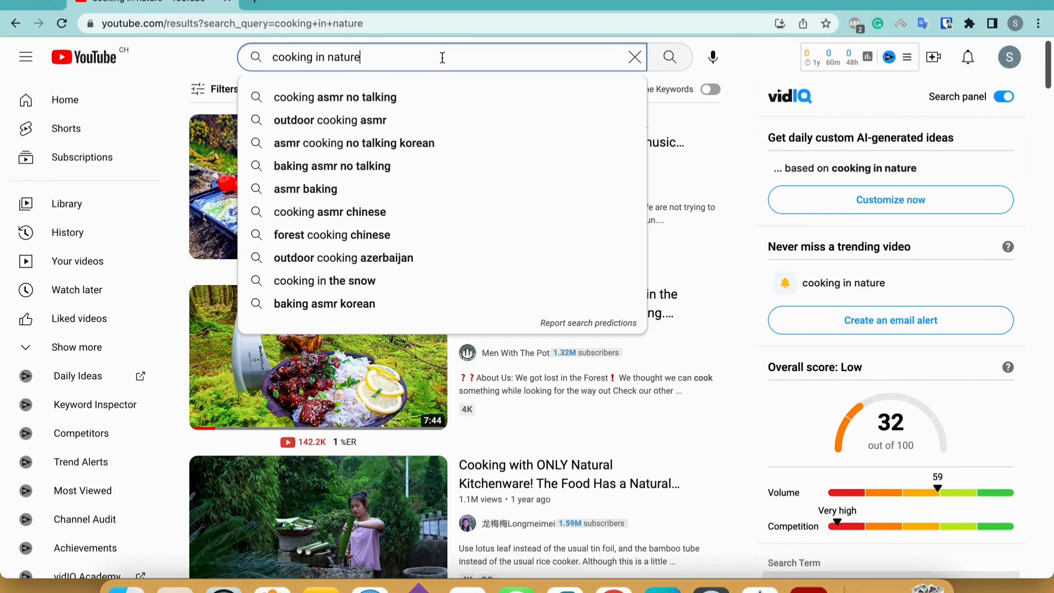
pyautogui.click(375, 58)
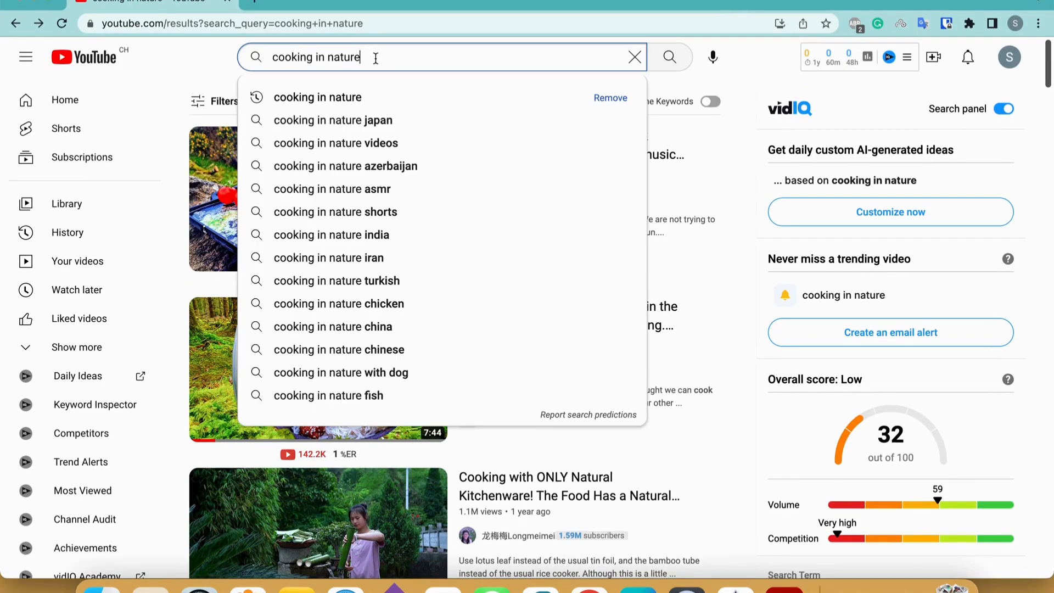
pyautogui.press('BackSpace')
pyautogui.press('BackSpace')
pyautogui.press('BackSpace')
pyautogui.press('BackSpace')
pyautogui.press('BackSpace')
pyautogui.press('BackSpace')
pyautogui.press('BackSpace')
pyautogui.press('BackSpace')
pyautogui.press('BackSpace')
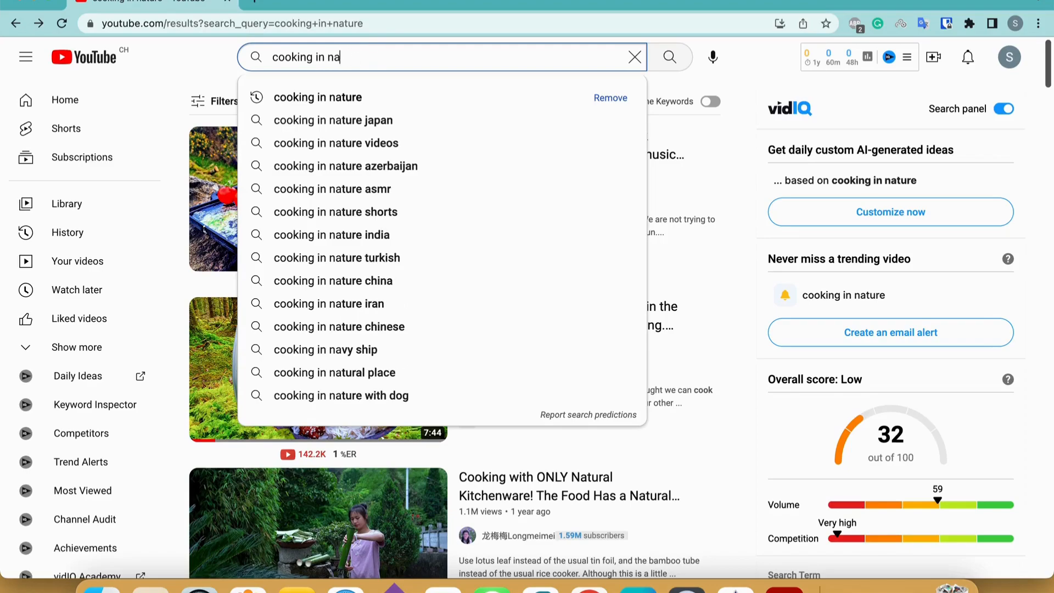
pyautogui.press('BackSpace')
pyautogui.press('BackSpace')
pyautogui.press('BackSpace')
pyautogui.press('BackSpace')
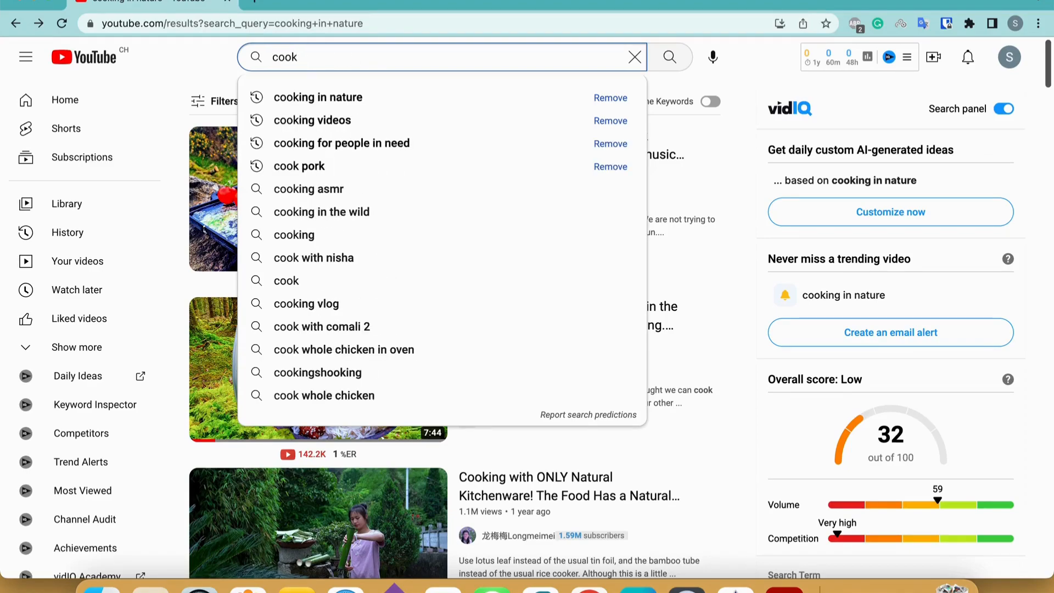
pyautogui.write('how to')
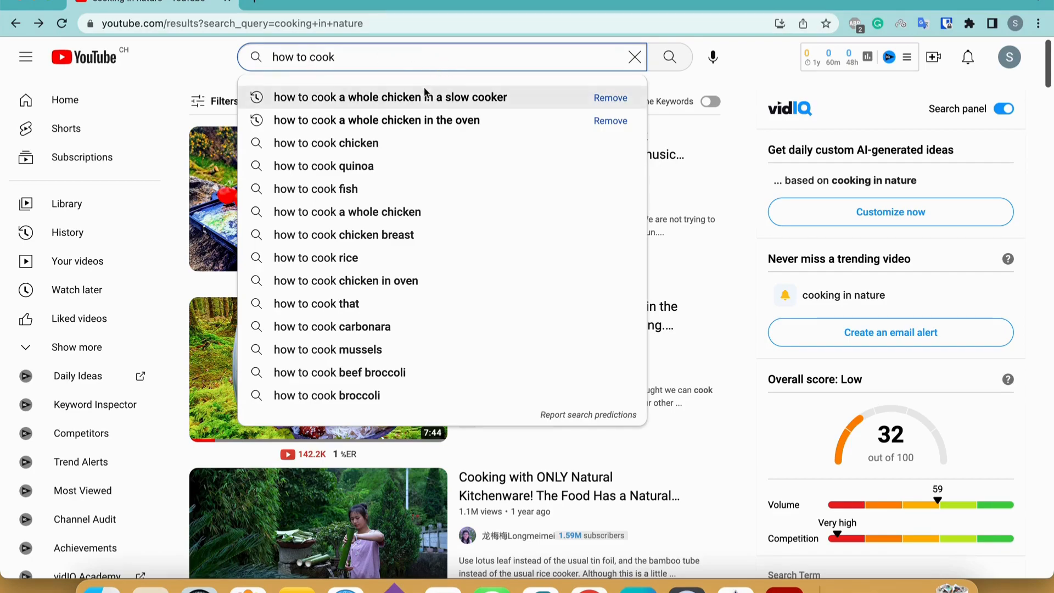
pyautogui.click(315, 102)
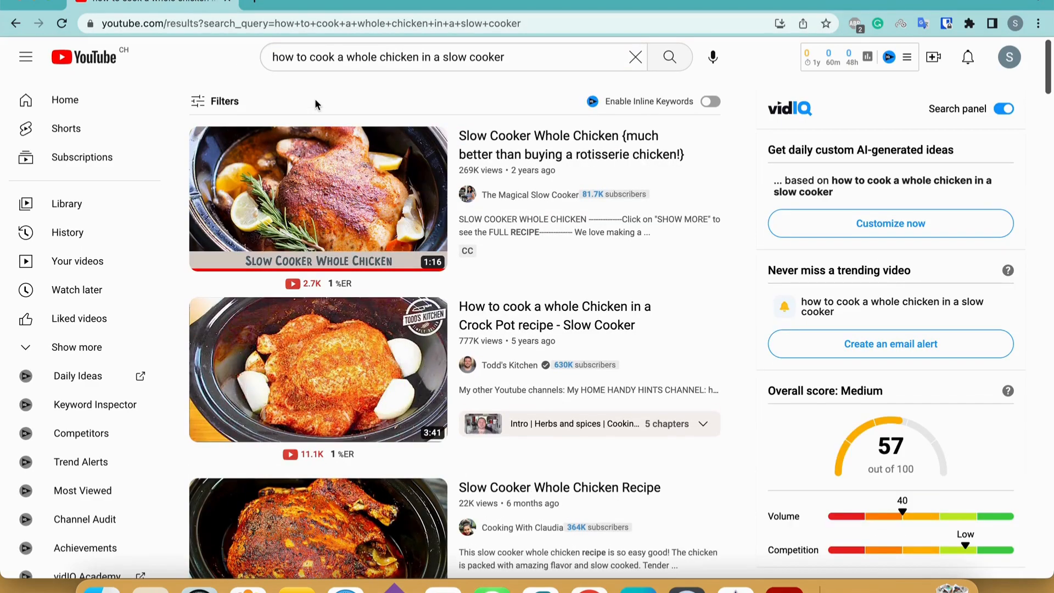
# Examine the slow cooker whole chicken results for video views, upload age, channel subscribers and vidIQ keyword data.
pyautogui.moveTo(489, 151)
pyautogui.scroll(-1, 489, 151)
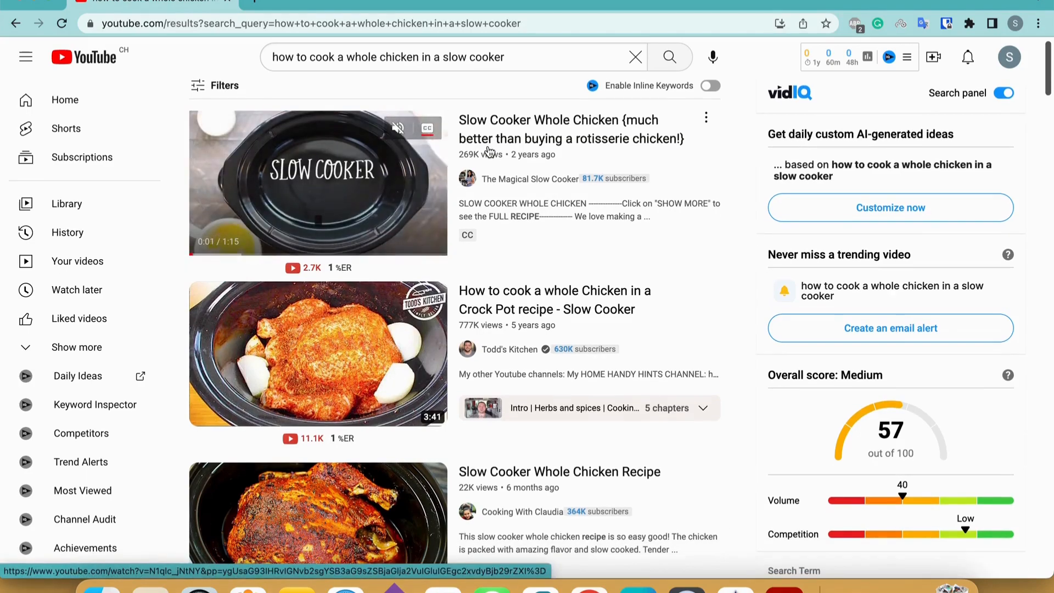
pyautogui.scroll(-1, 489, 151)
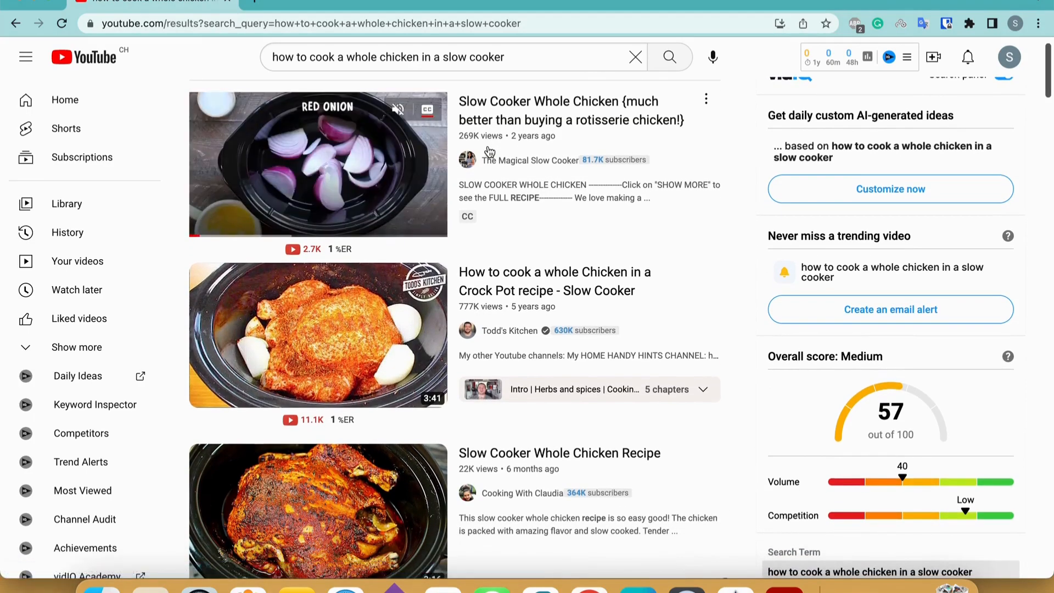
pyautogui.scroll(-1, 490, 151)
pyautogui.scroll(1, 490, 151)
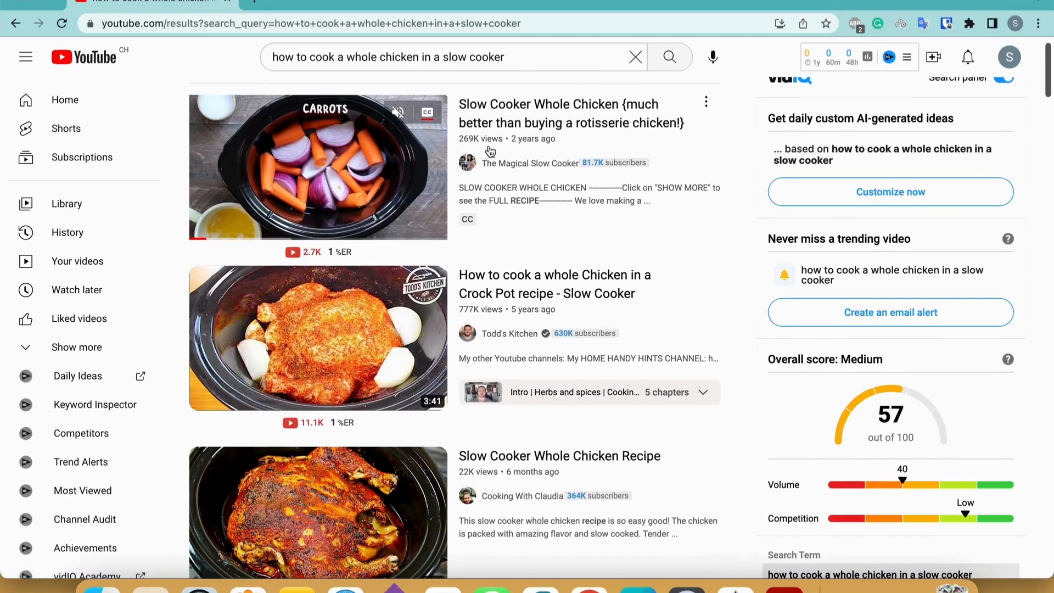
pyautogui.scroll(-5, 490, 151)
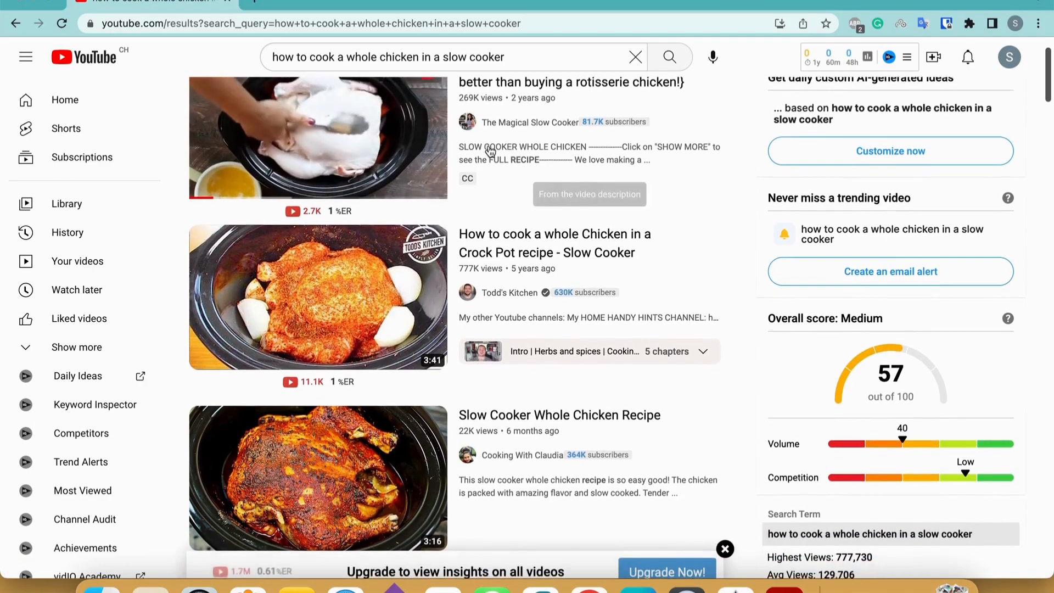
pyautogui.scroll(-5, 490, 151)
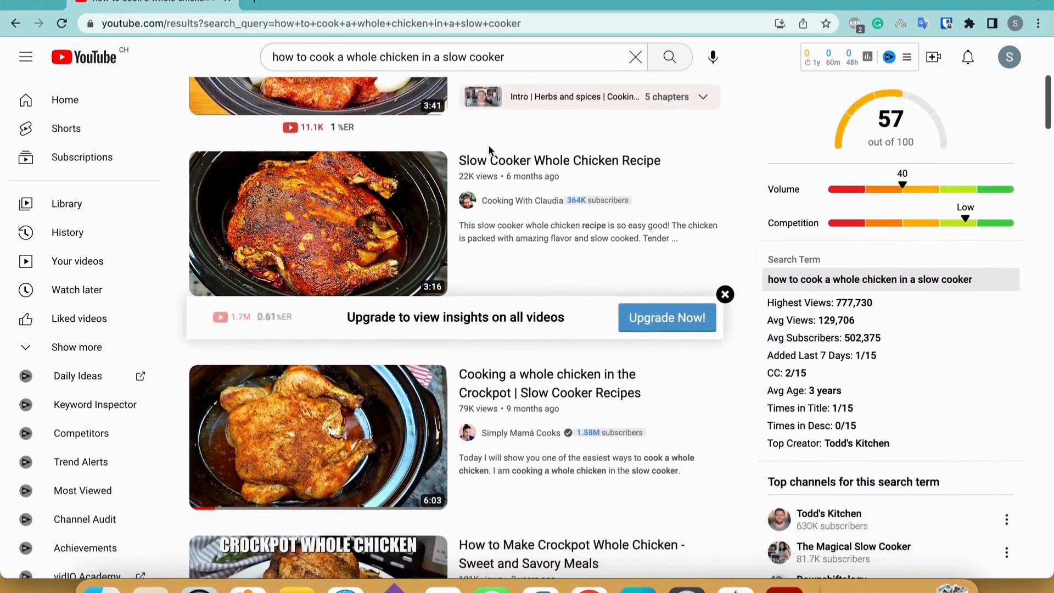
pyautogui.scroll(-4, 489, 151)
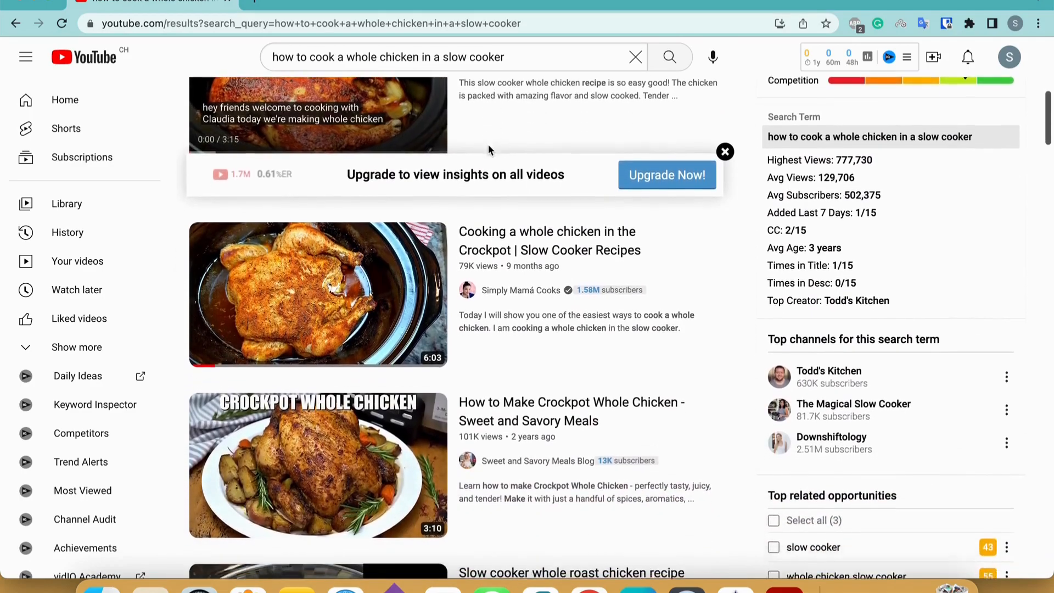
pyautogui.scroll(-1, 490, 151)
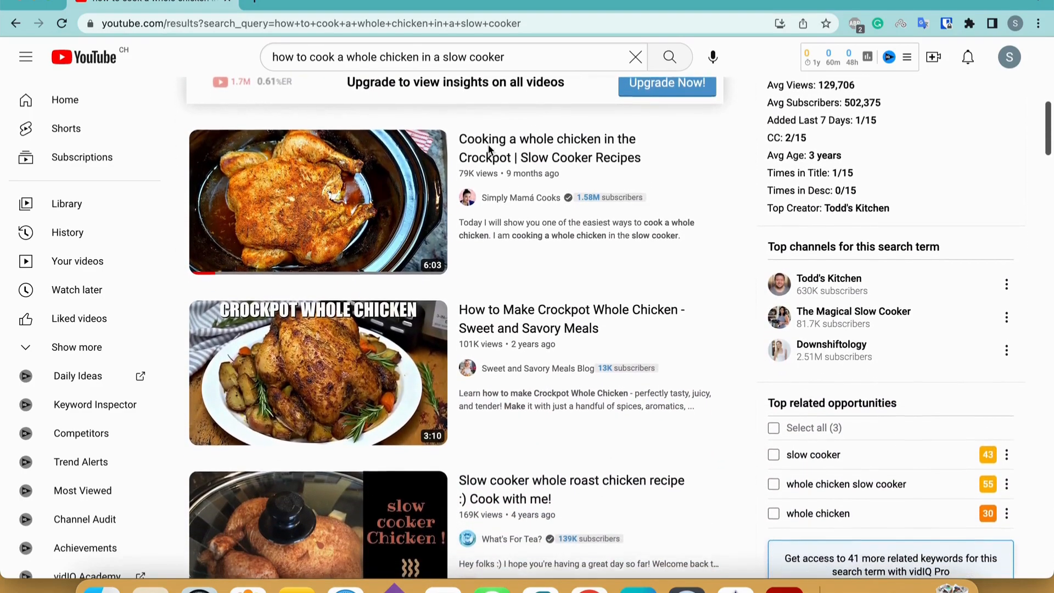
pyautogui.scroll(-4, 490, 149)
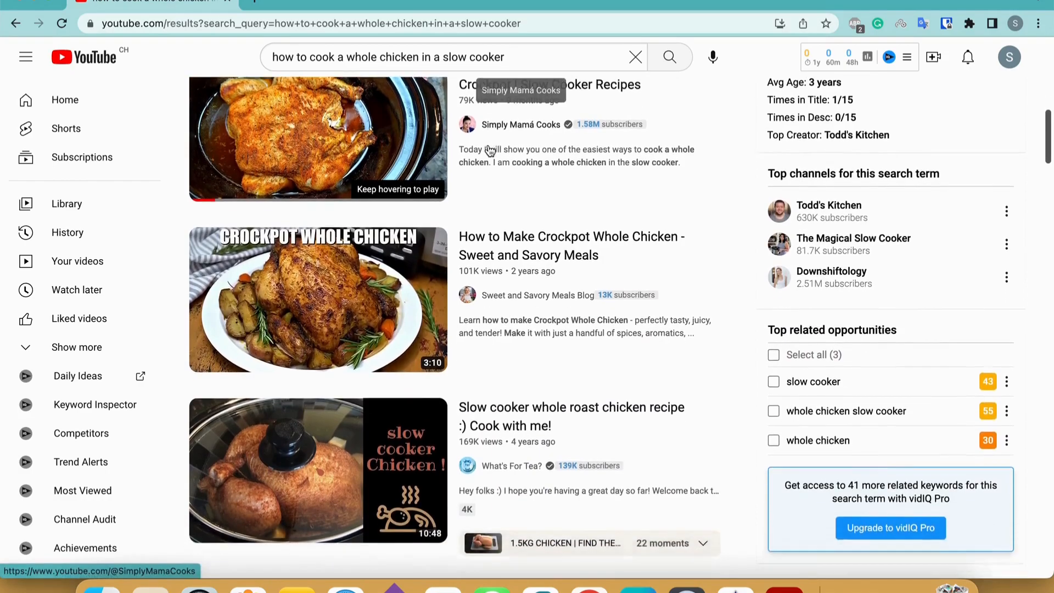
pyautogui.scroll(-5, 489, 149)
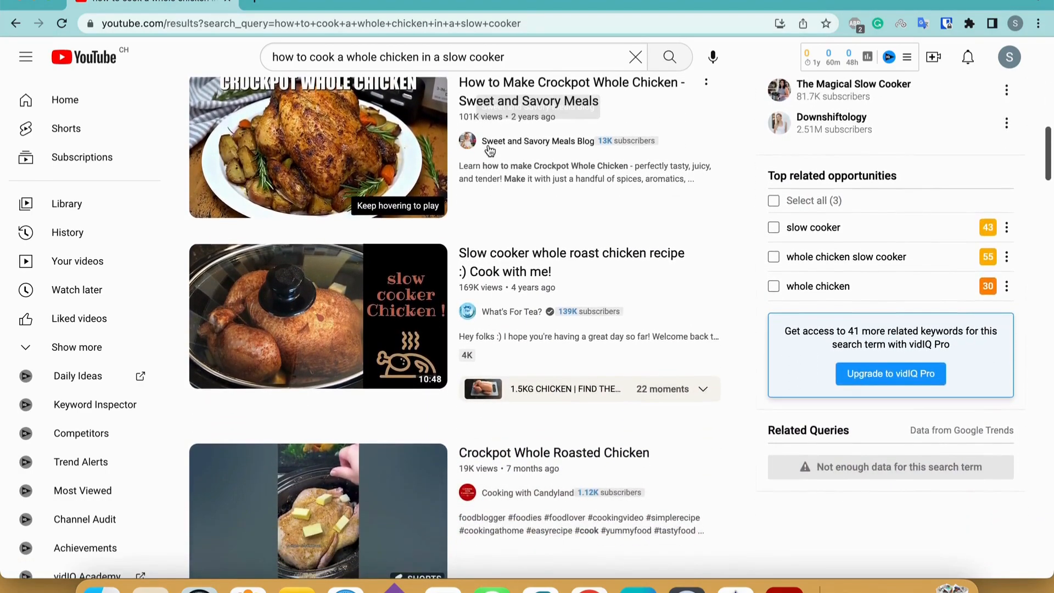
pyautogui.scroll(10, 489, 150)
pyautogui.scroll(10, 489, 143)
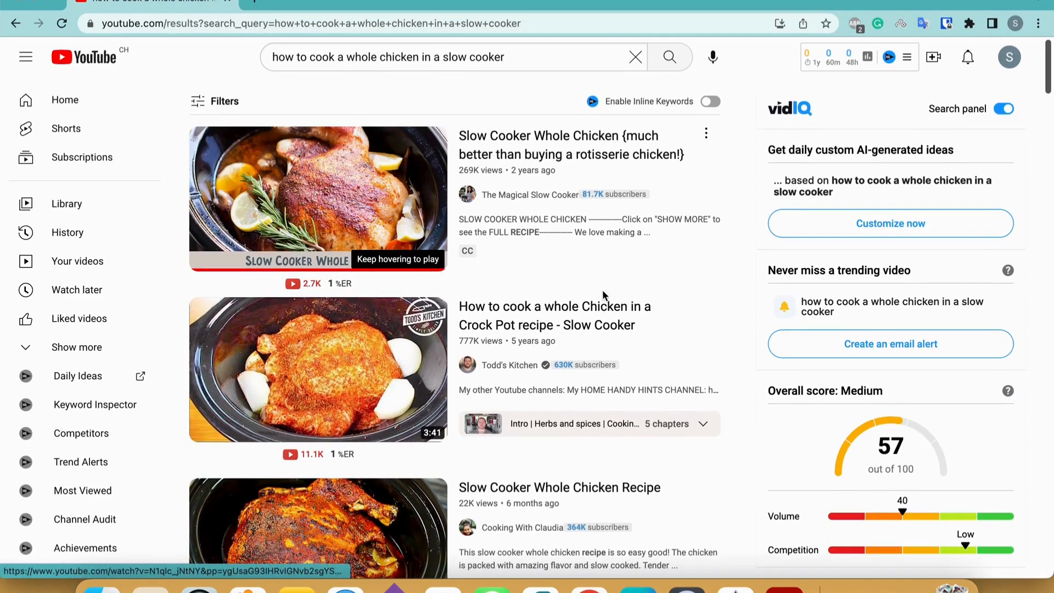
pyautogui.moveTo(609, 312)
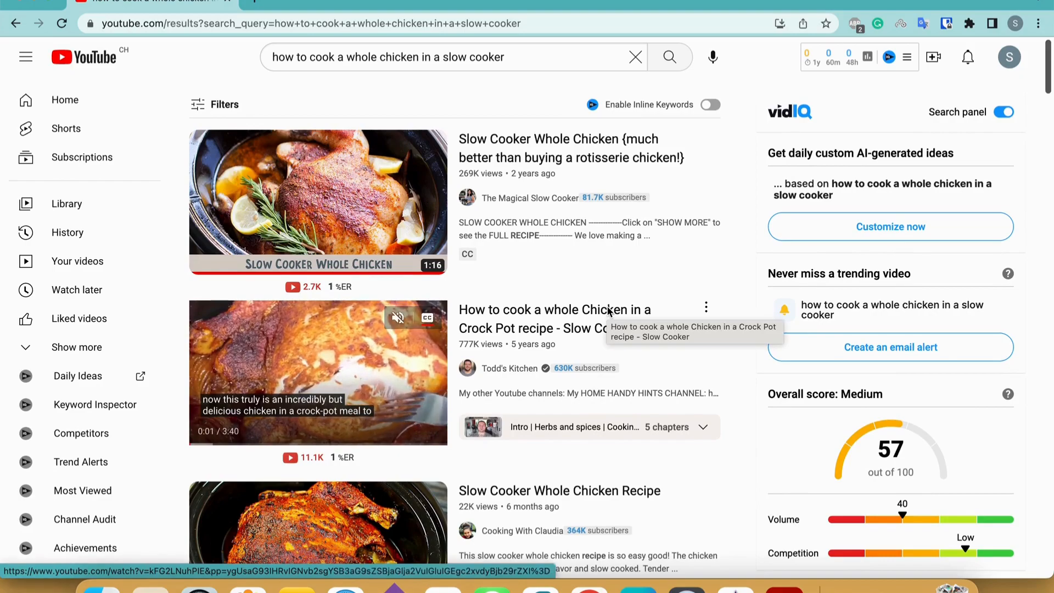
pyautogui.scroll(-6, 607, 311)
pyautogui.scroll(-8, 607, 310)
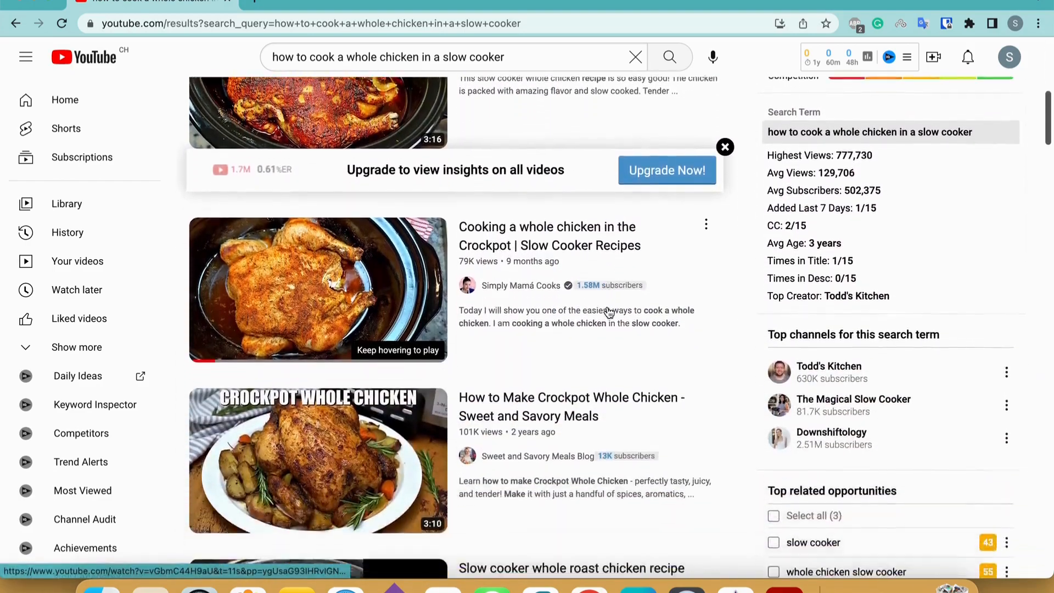
pyautogui.scroll(-6, 609, 311)
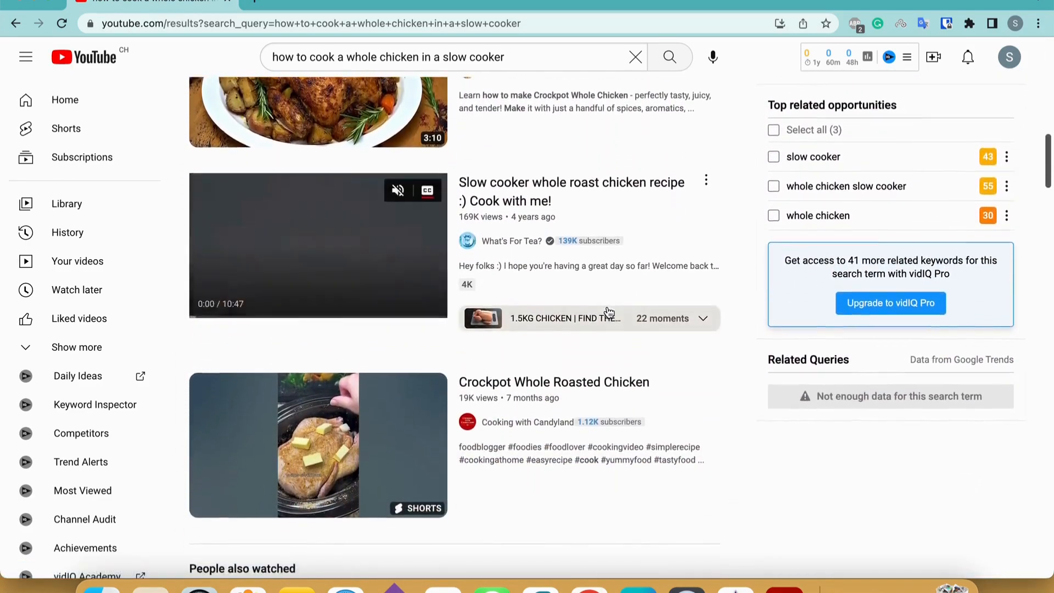
pyautogui.scroll(-8, 609, 312)
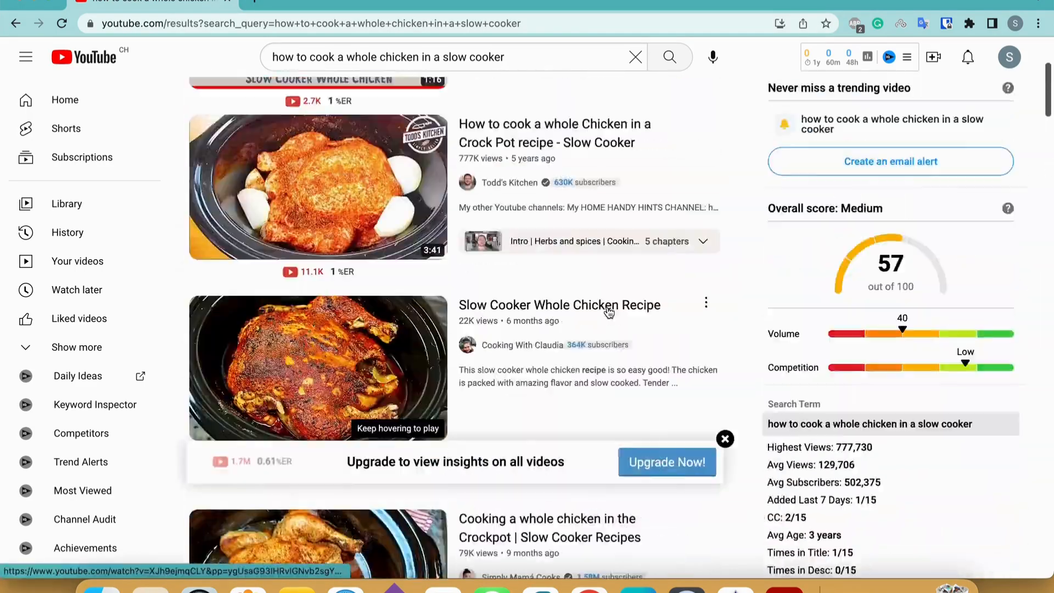
# Compare the vidIQ volume and competition ratings for the slow cooker chicken phrase with the top-ranked videos and their channel sizes.
pyautogui.scroll(3, 608, 312)
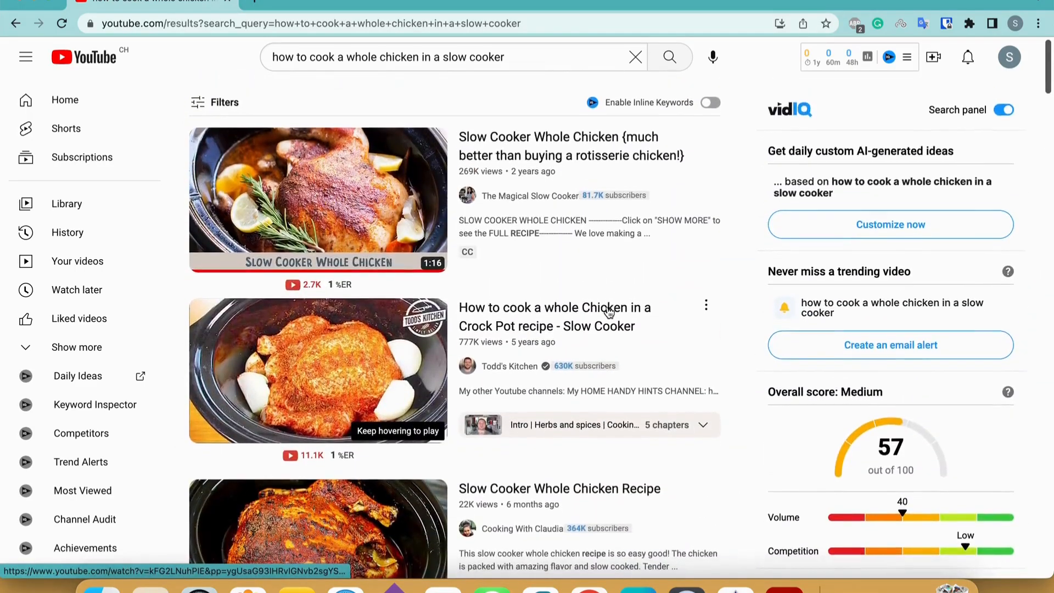
pyautogui.scroll(-4, 593, 318)
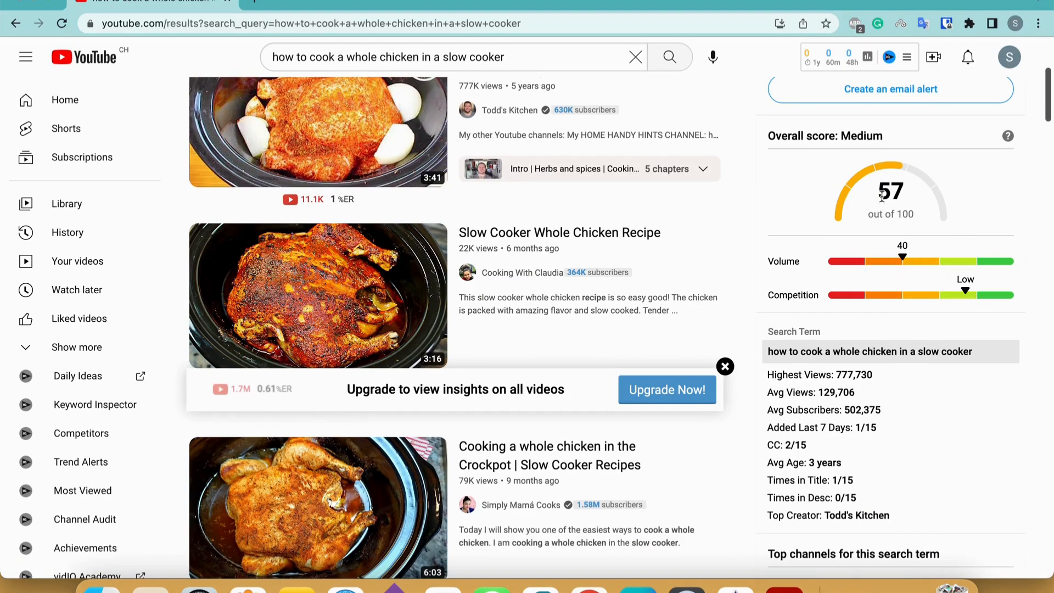
pyautogui.scroll(5, 890, 257)
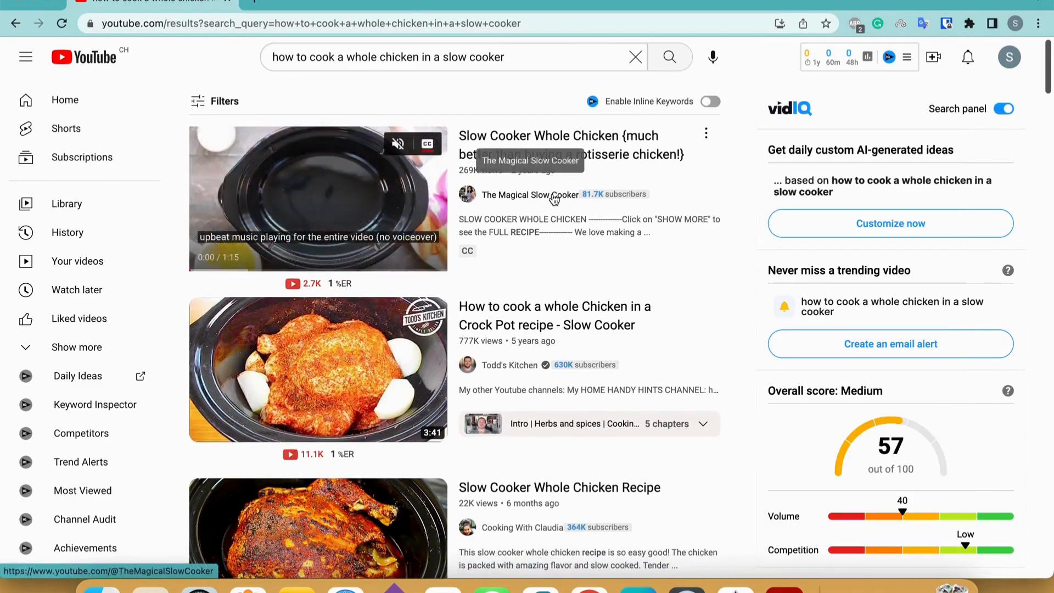
pyautogui.scroll(-1, 641, 372)
pyautogui.scroll(-4, 641, 365)
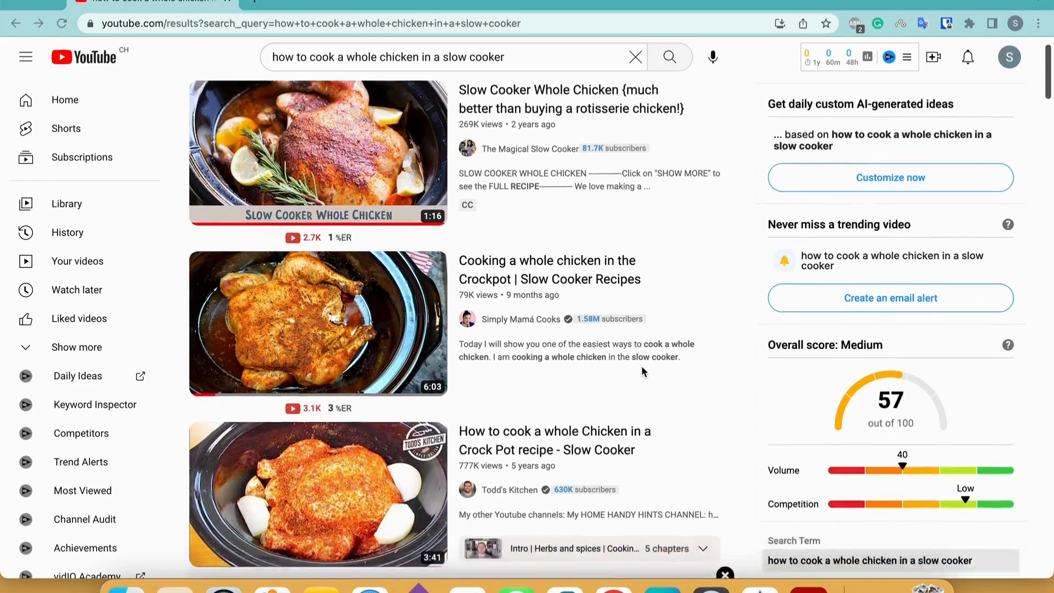
pyautogui.scroll(5, 641, 366)
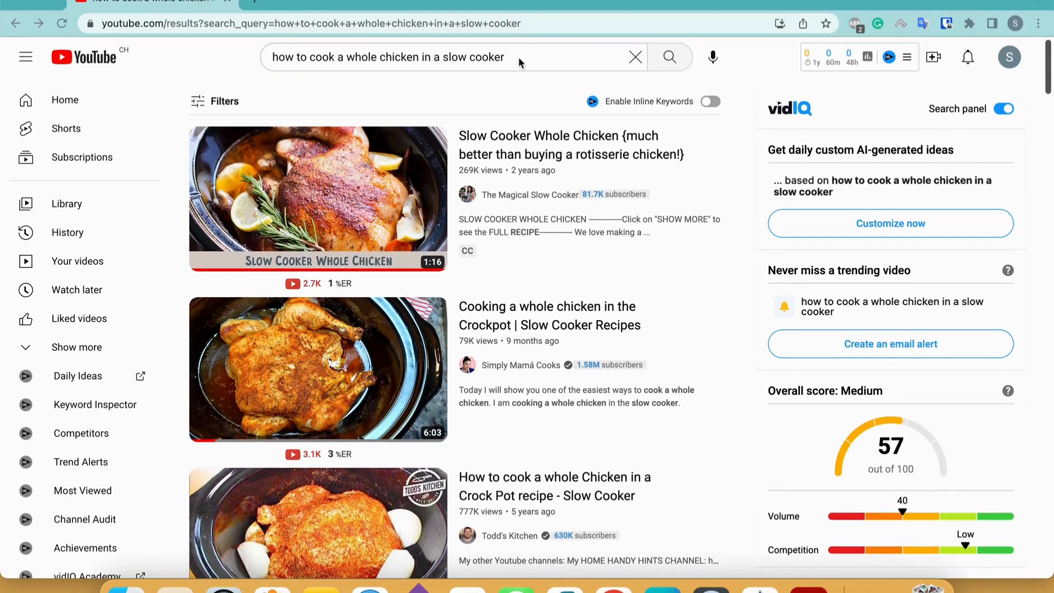
# Change the search query to "how to cook c" and run the suggested search "how to cook coconut rice with coconut milk".
pyautogui.click(512, 57)
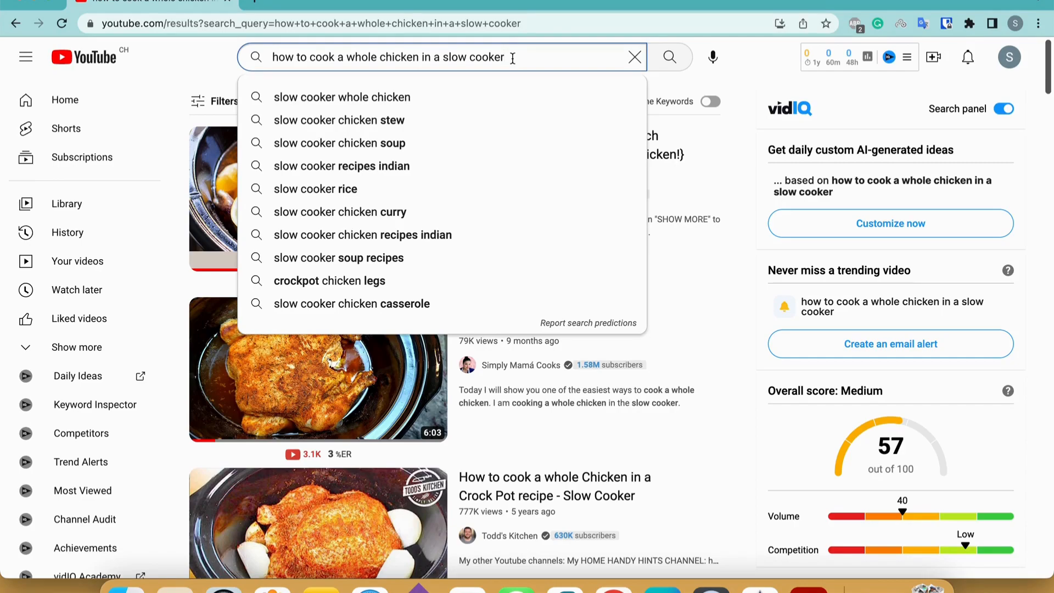
pyautogui.press('BackSpace')
pyautogui.press('BackSpace')
pyautogui.press('BackSpace')
pyautogui.press('BackSpace')
pyautogui.press('BackSpace')
pyautogui.press('BackSpace')
pyautogui.press('BackSpace')
pyautogui.press('BackSpace')
pyautogui.press('BackSpace')
pyautogui.press('BackSpace')
pyautogui.press('BackSpace')
pyautogui.press('BackSpace')
pyautogui.press('BackSpace')
pyautogui.press('BackSpace')
pyautogui.press('BackSpace')
pyautogui.press('BackSpace')
pyautogui.press('BackSpace')
pyautogui.press('BackSpace')
pyautogui.press('BackSpace')
pyautogui.press('BackSpace')
pyautogui.press('BackSpace')
pyautogui.press('BackSpace')
pyautogui.press('BackSpace')
pyautogui.press('BackSpace')
pyautogui.press('BackSpace')
pyautogui.press('BackSpace')
pyautogui.press('BackSpace')
pyautogui.press('BackSpace')
pyautogui.press('BackSpace')
pyautogui.press('BackSpace')
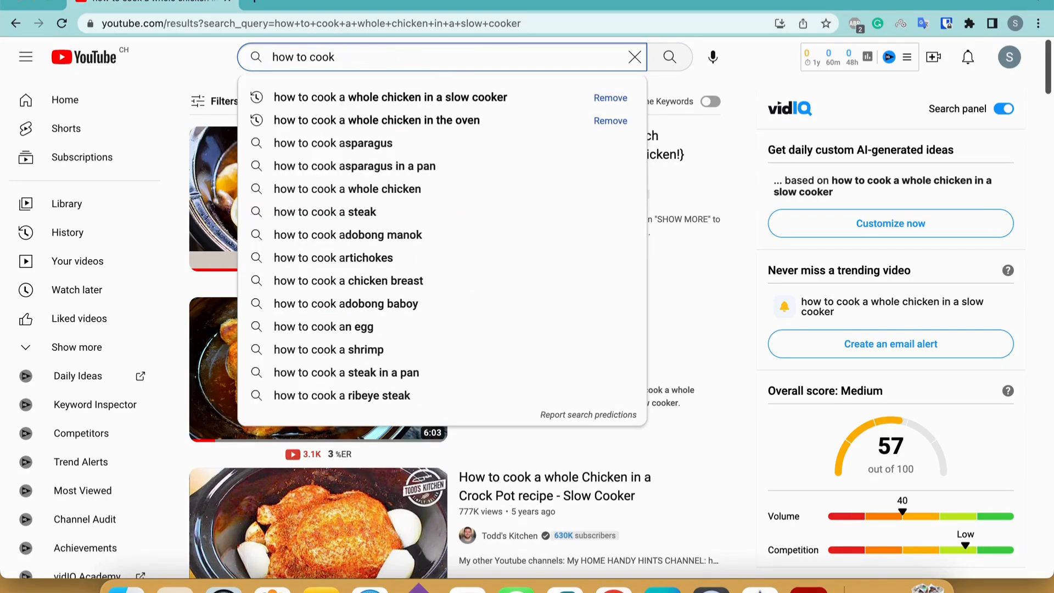
pyautogui.press('BackSpace')
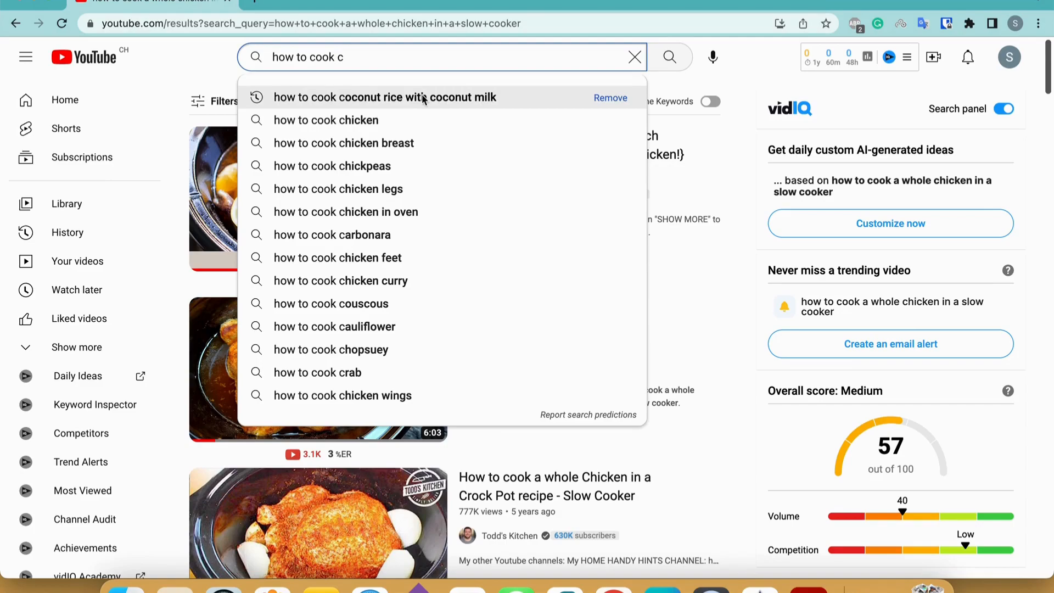
pyautogui.click(398, 100)
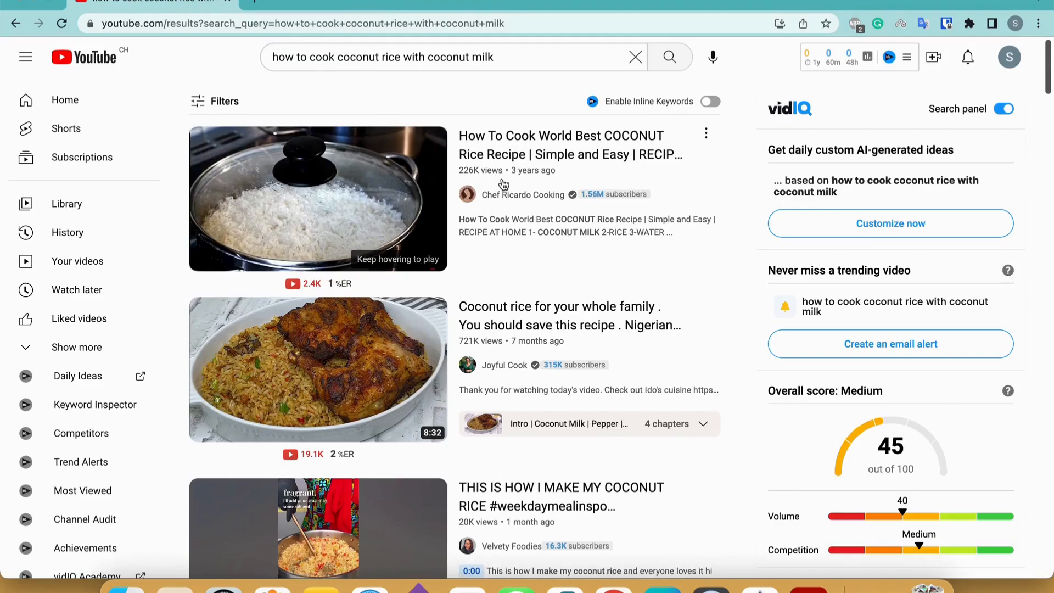
# Examine the coconut rice results for video views, upload age, channel subscribers and vidIQ volume and competition ratings.
pyautogui.scroll(-1, 502, 181)
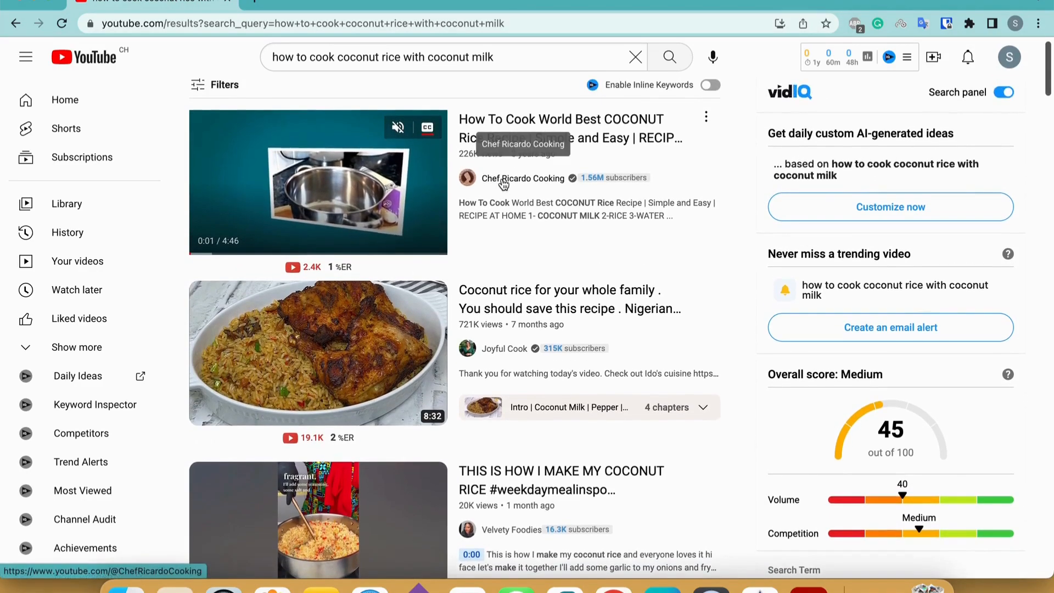
pyautogui.scroll(-2, 483, 176)
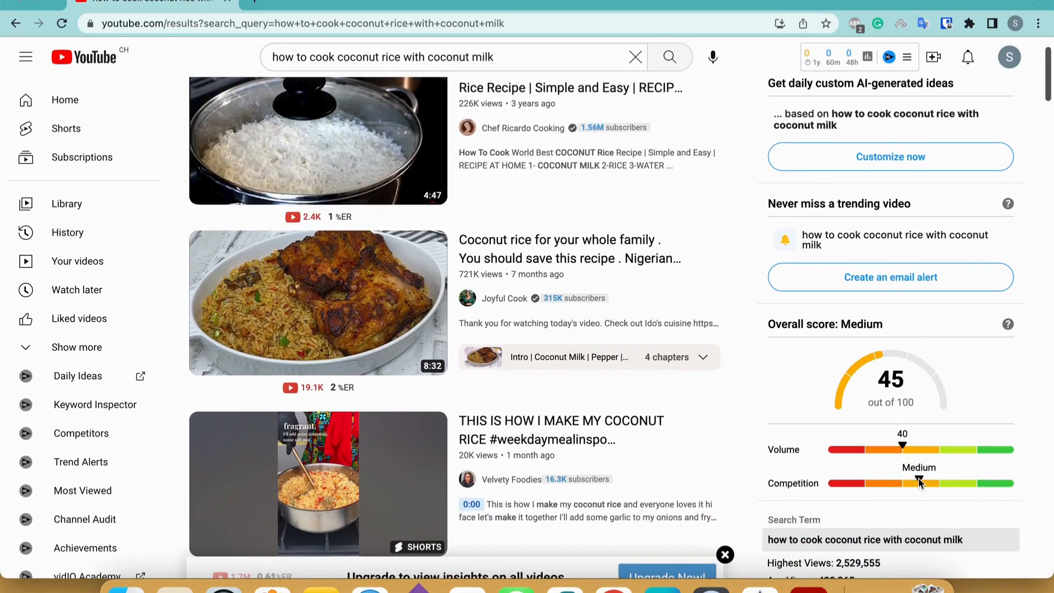
pyautogui.scroll(-3, 590, 242)
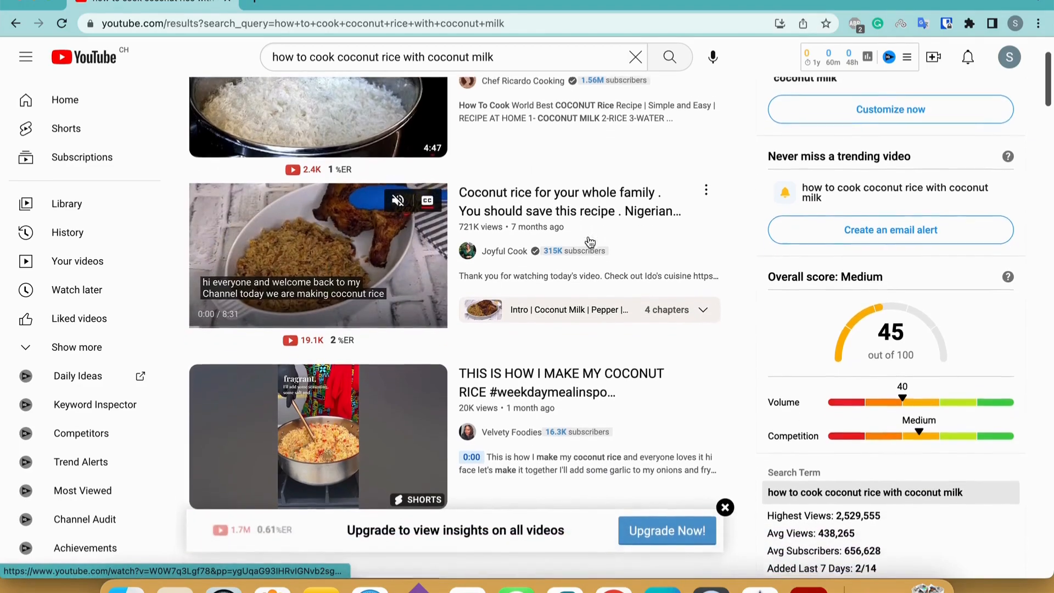
pyautogui.scroll(-2, 590, 242)
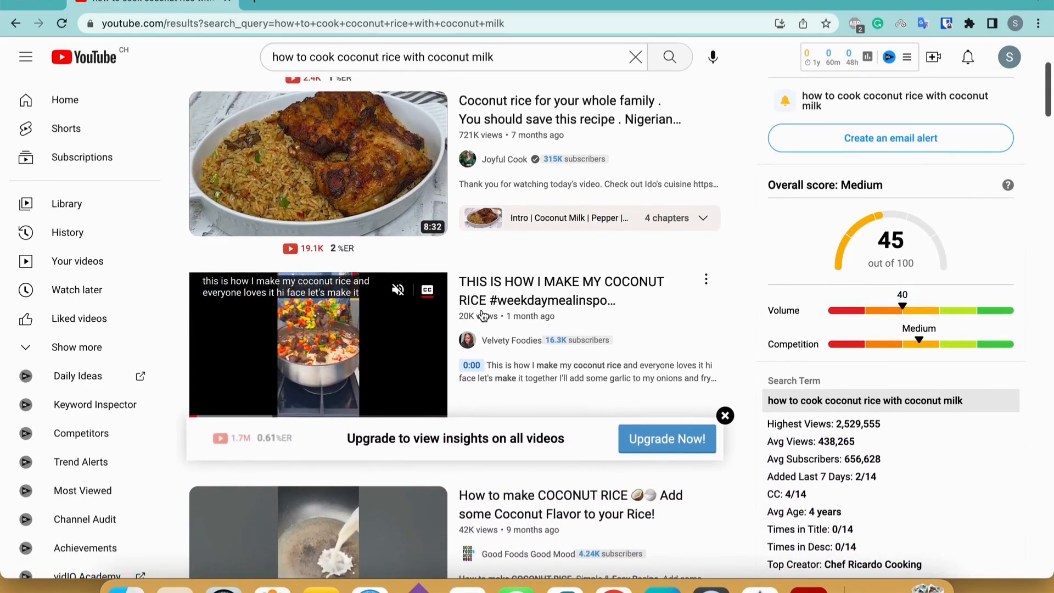
pyautogui.scroll(-4, 481, 313)
pyautogui.scroll(-5, 481, 314)
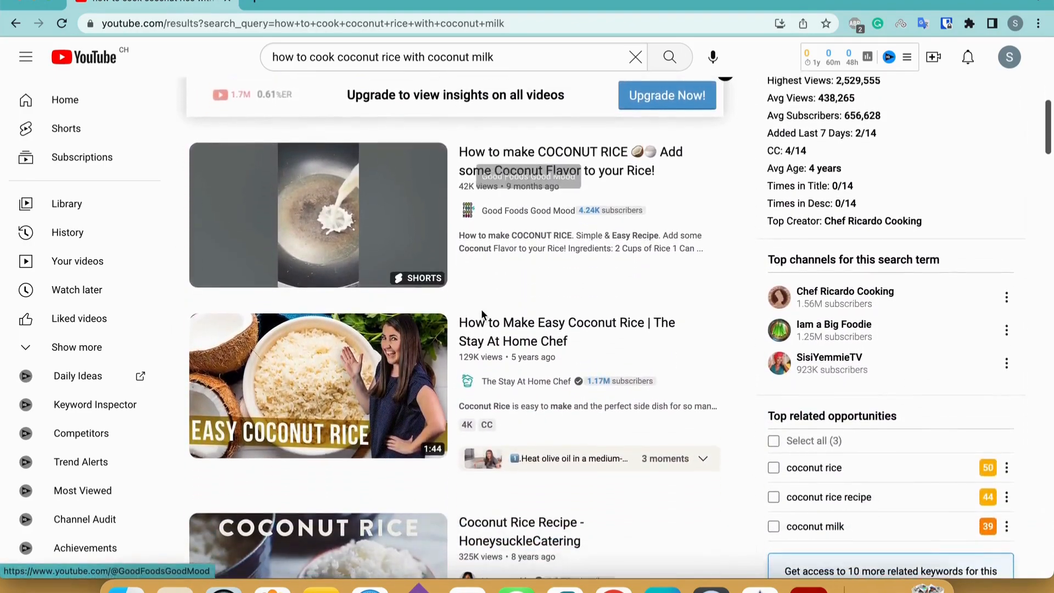
pyautogui.scroll(-2, 482, 315)
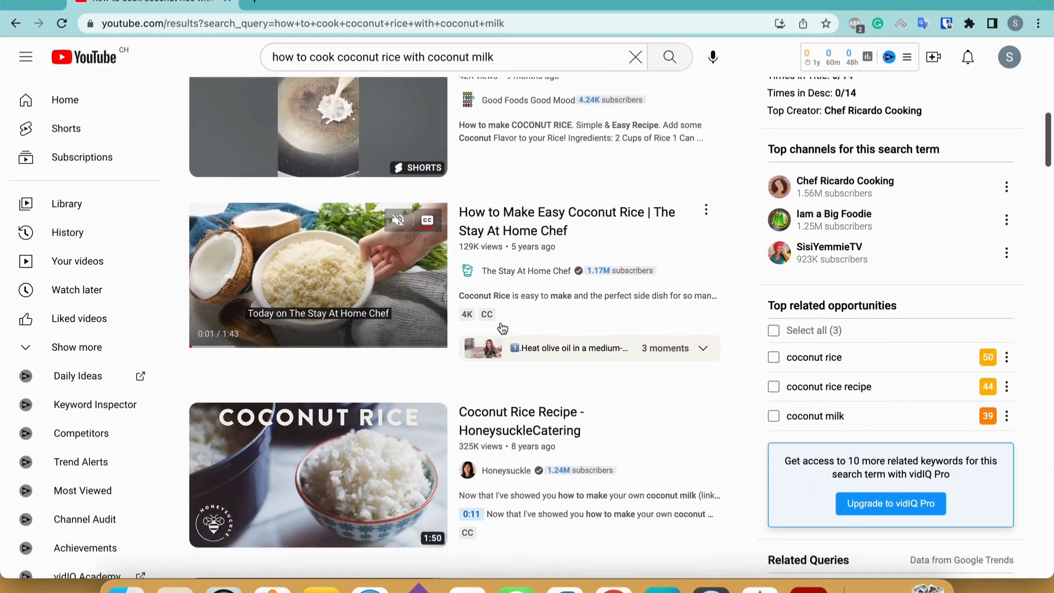
pyautogui.scroll(14, 500, 324)
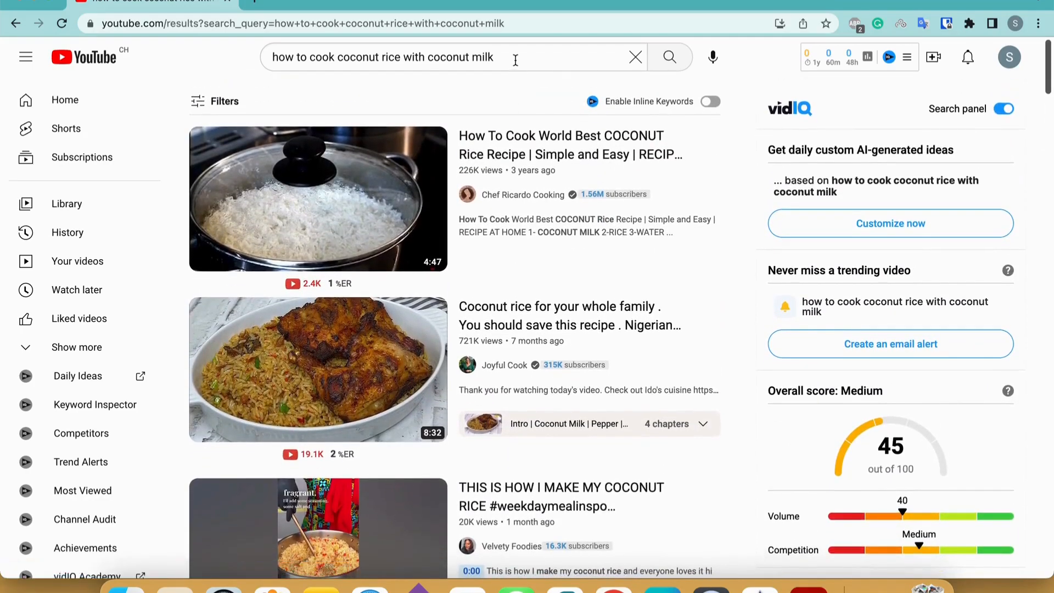
# Change the search query to "how to cook f" and run the suggested search "how to cook frozen shrimp".
pyautogui.click(515, 60)
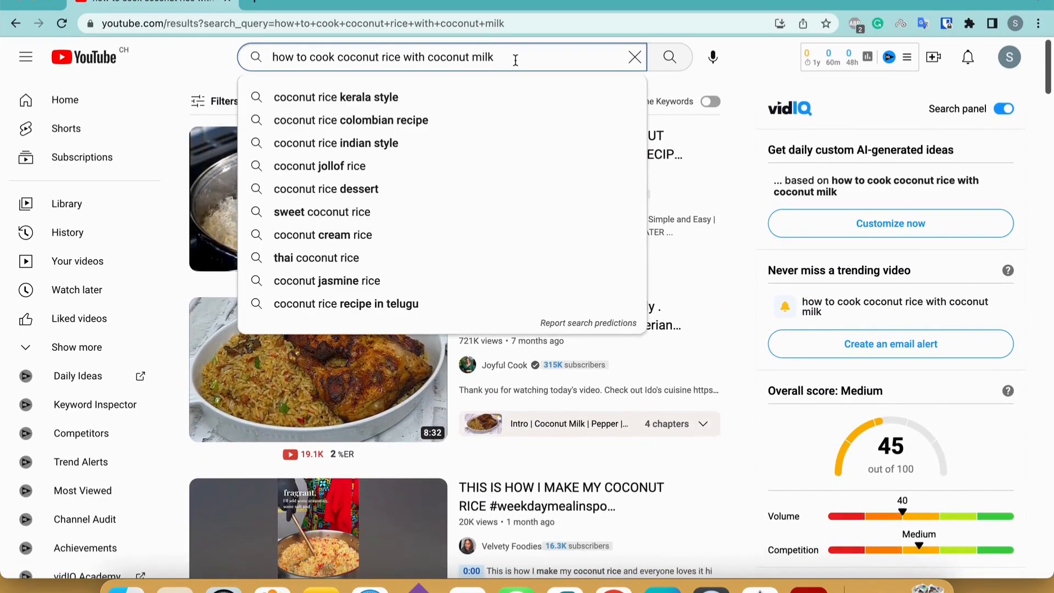
pyautogui.press('BackSpace')
pyautogui.press('BackSpace')
pyautogui.press('BackSpace')
pyautogui.press('BackSpace')
pyautogui.press('BackSpace')
pyautogui.press('BackSpace')
pyautogui.press('BackSpace')
pyautogui.press('BackSpace')
pyautogui.press('BackSpace')
pyautogui.press('BackSpace')
pyautogui.press('BackSpace')
pyautogui.press('BackSpace')
pyautogui.press('BackSpace')
pyautogui.press('BackSpace')
pyautogui.press('BackSpace')
pyautogui.press('BackSpace')
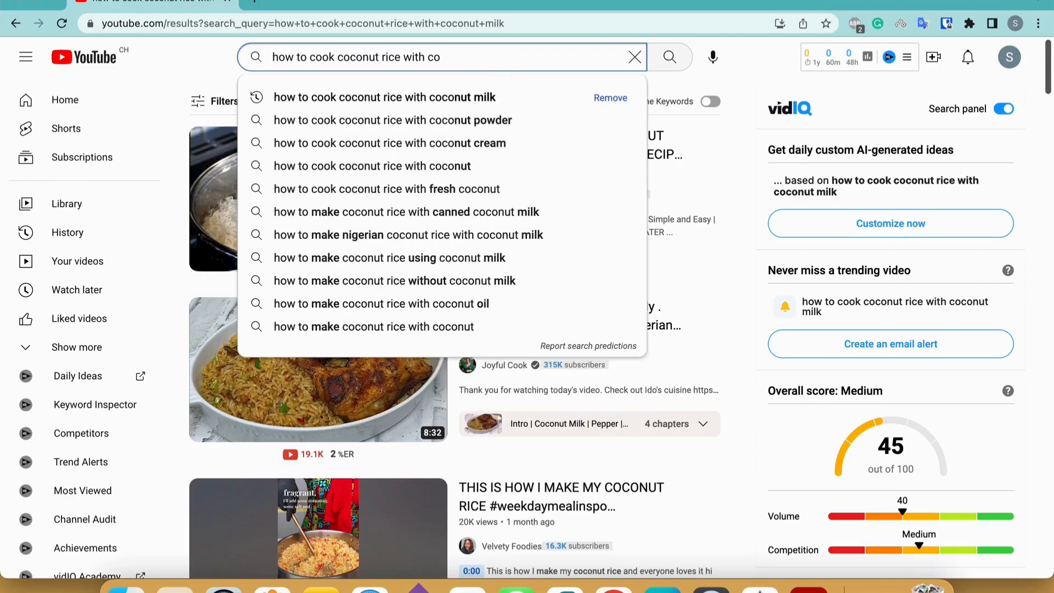
pyautogui.press('BackSpace')
pyautogui.press('BackSpace')
pyautogui.press('BackSpace')
pyautogui.press('BackSpace')
pyautogui.press('BackSpace')
pyautogui.press('BackSpace')
pyautogui.press('BackSpace')
pyautogui.press('BackSpace')
pyautogui.press('BackSpace')
pyautogui.press('BackSpace')
pyautogui.press('BackSpace')
pyautogui.press('BackSpace')
pyautogui.press('BackSpace')
pyautogui.press('BackSpace')
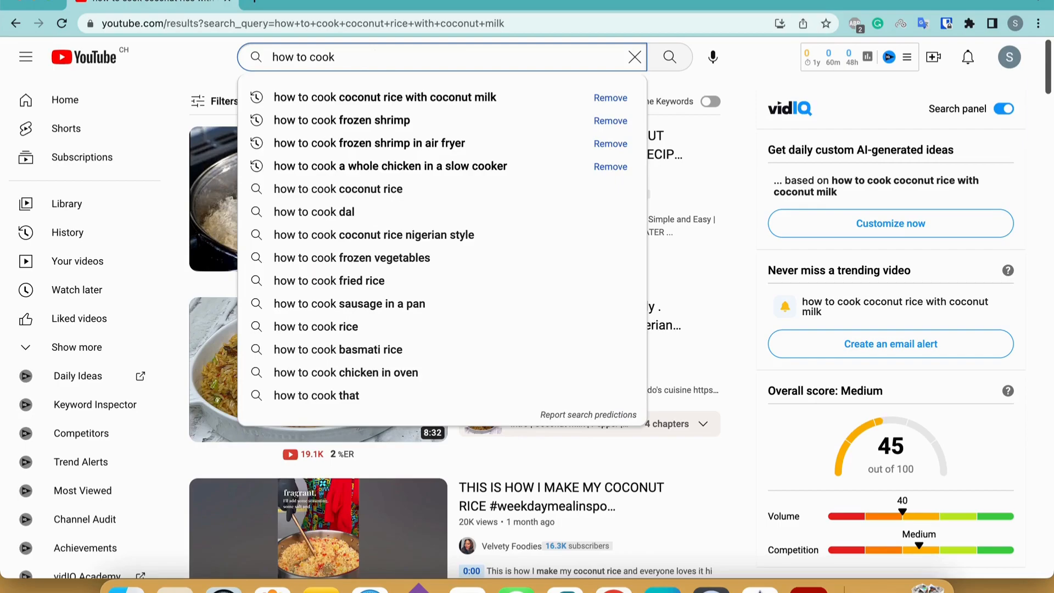
pyautogui.write('f')
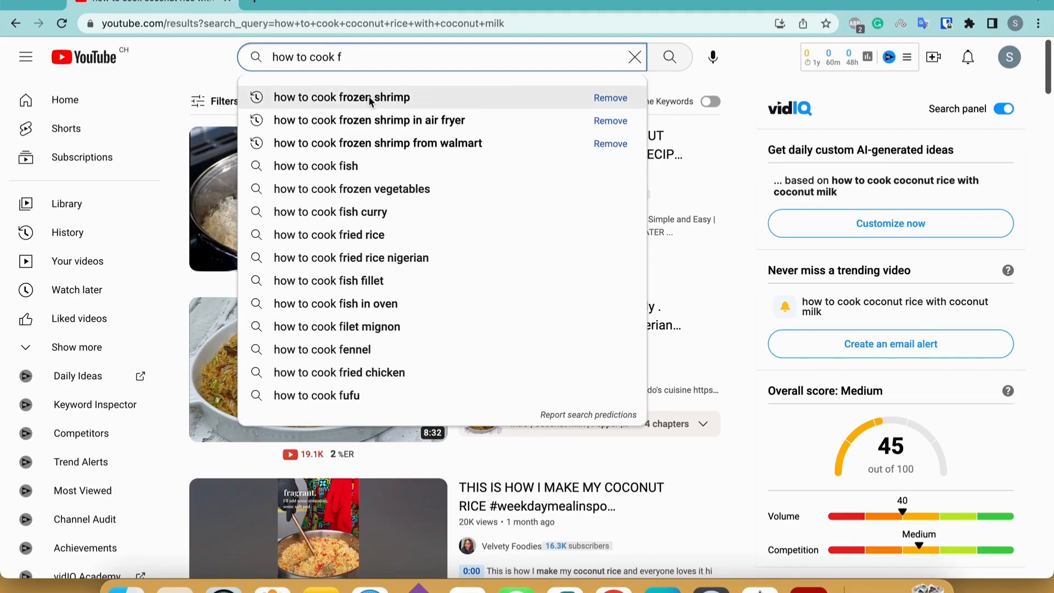
pyautogui.click(353, 103)
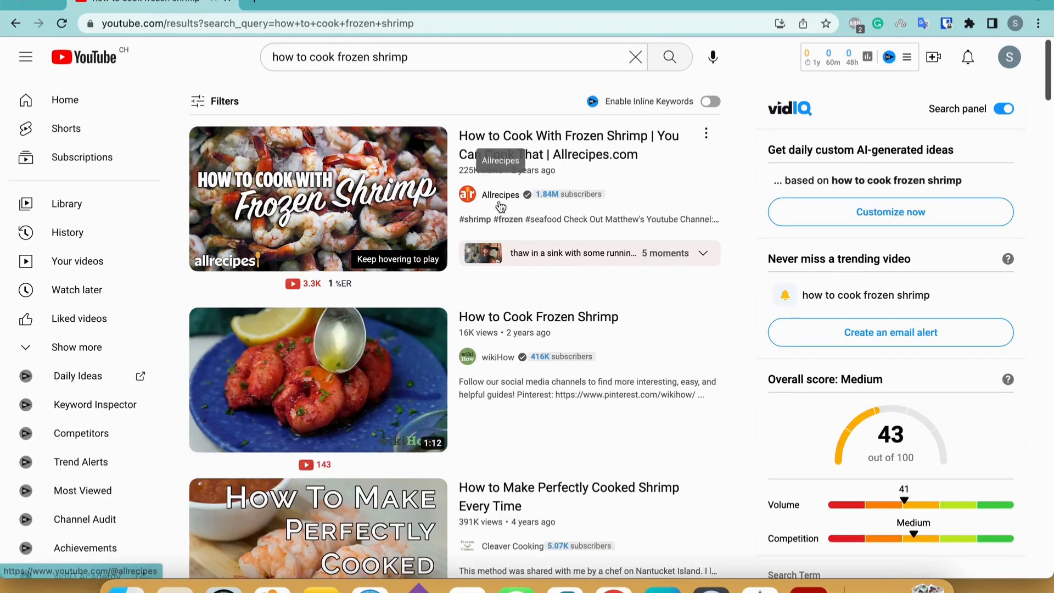
# Examine the frozen shrimp results for video views, channel subscribers and vidIQ search term data.
pyautogui.scroll(-3, 494, 181)
pyautogui.scroll(-3, 501, 206)
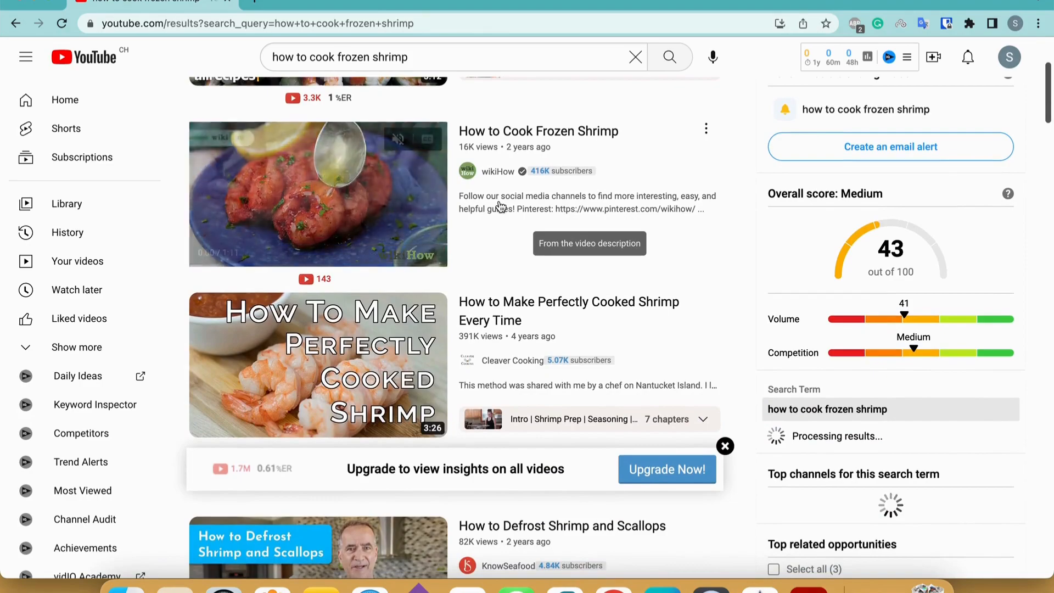
pyautogui.scroll(-2, 501, 205)
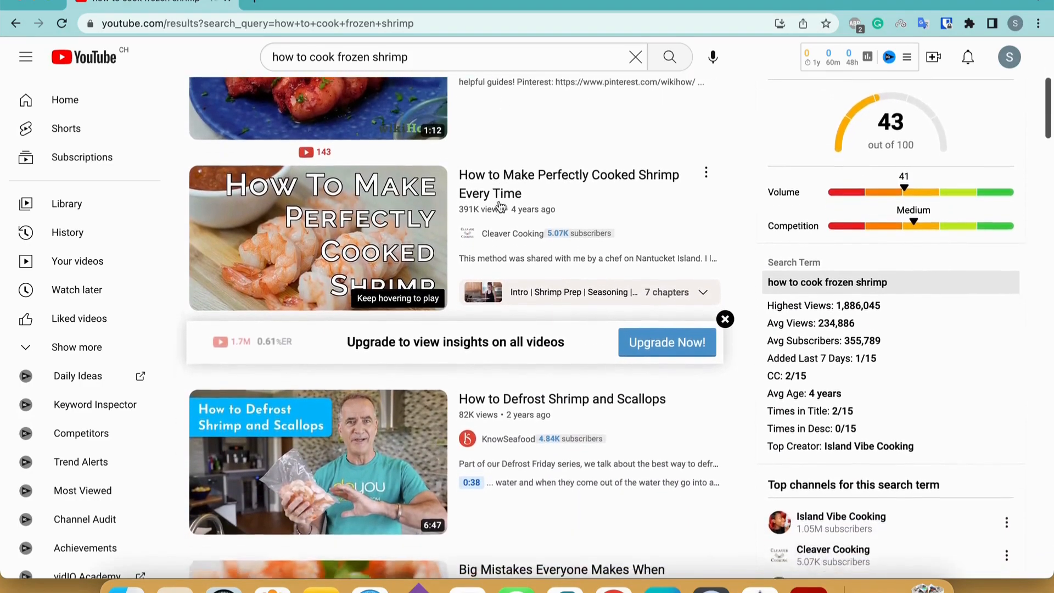
pyautogui.scroll(-1, 500, 206)
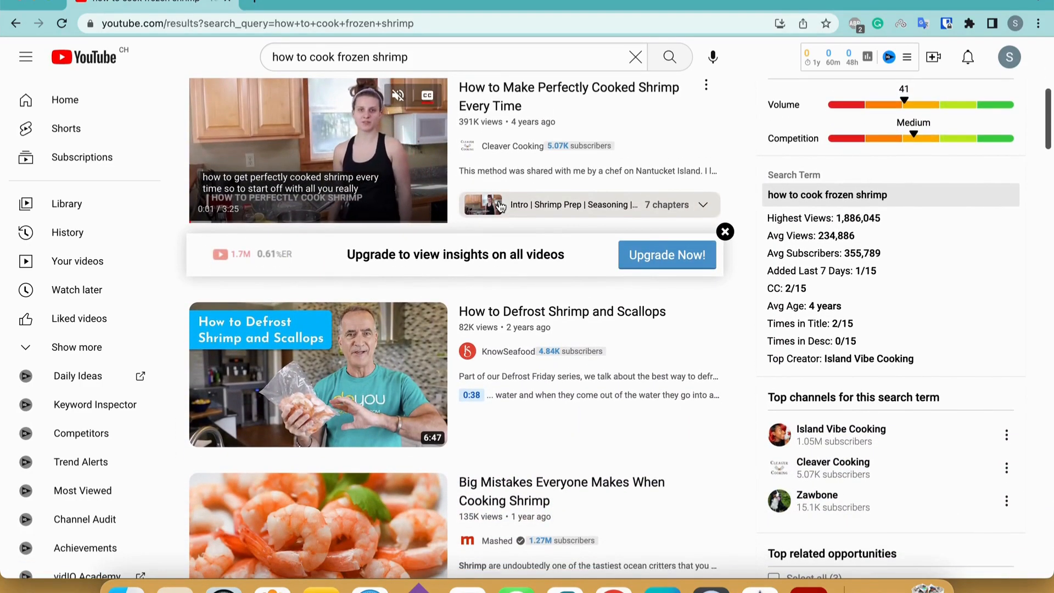
pyautogui.scroll(3, 501, 206)
pyautogui.scroll(5, 500, 206)
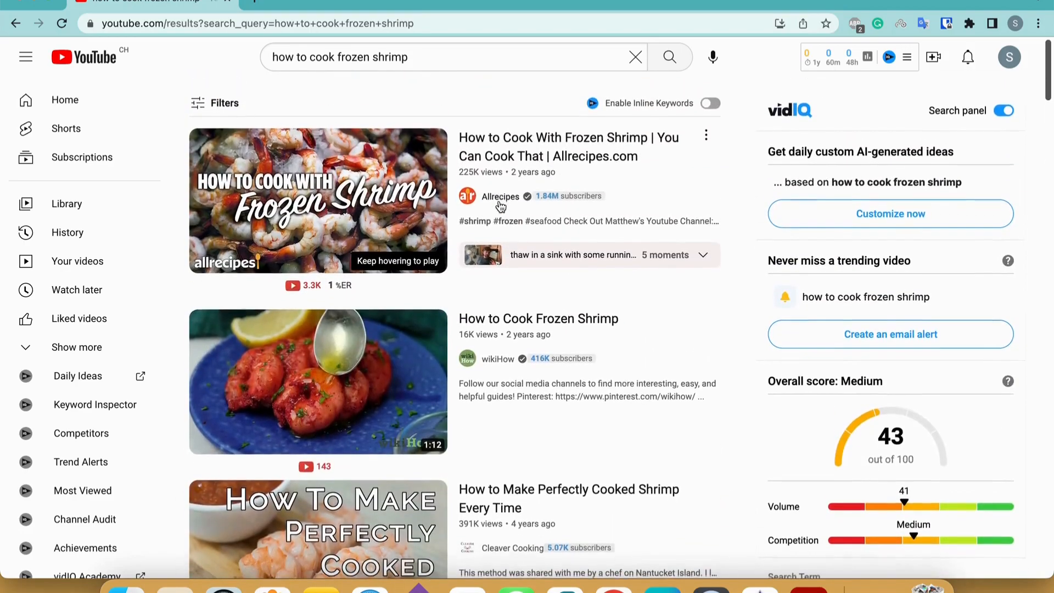
# Extend the search query with "in" and run the suggested search "how to cook frozen shrimp in air fryer".
pyautogui.click(443, 56)
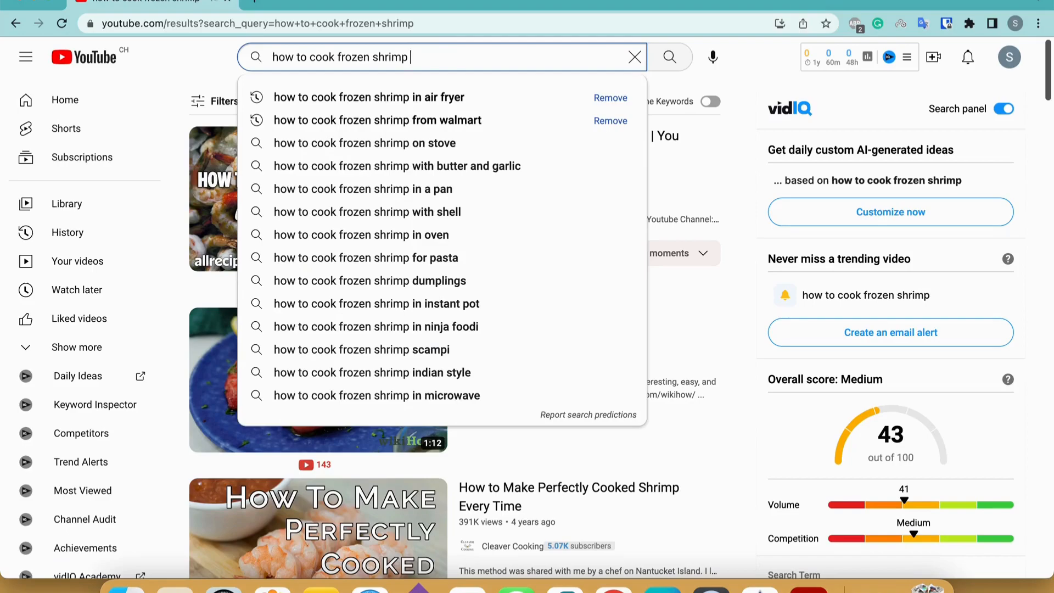
pyautogui.write('in')
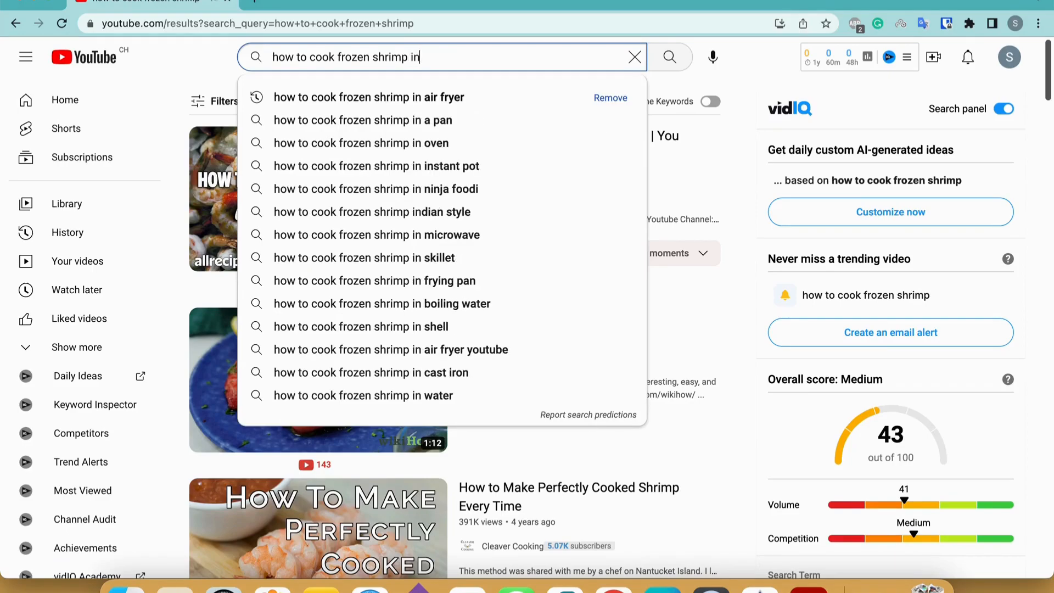
pyautogui.click(423, 98)
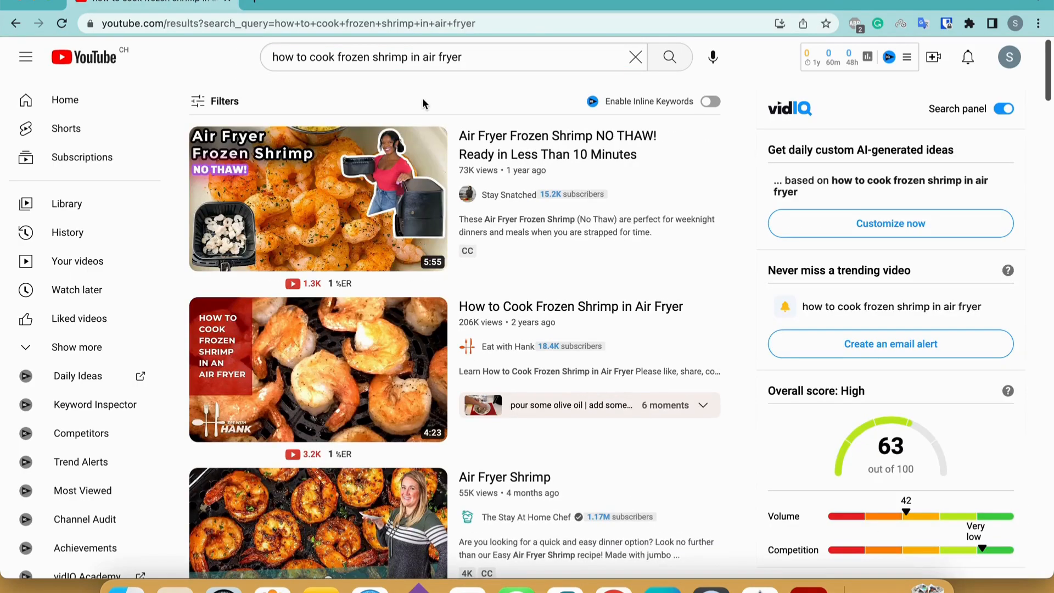
# Examine the air fryer frozen shrimp results for views, channel subscribers, vidIQ volume and competition ratings, and related keyword opportunities.
pyautogui.moveTo(603, 236)
pyautogui.scroll(-3, 598, 283)
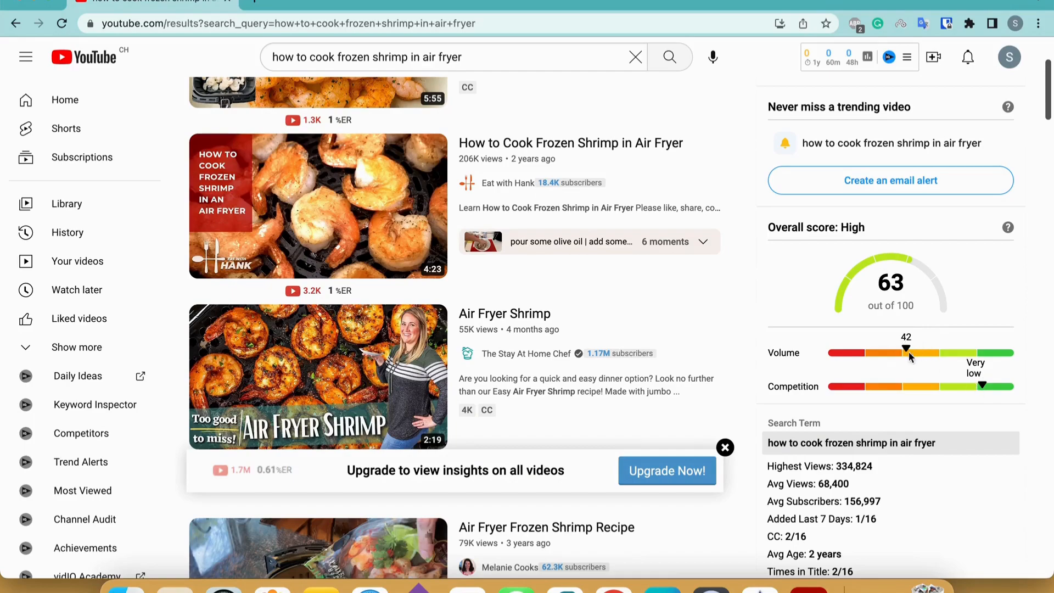
pyautogui.scroll(3, 659, 310)
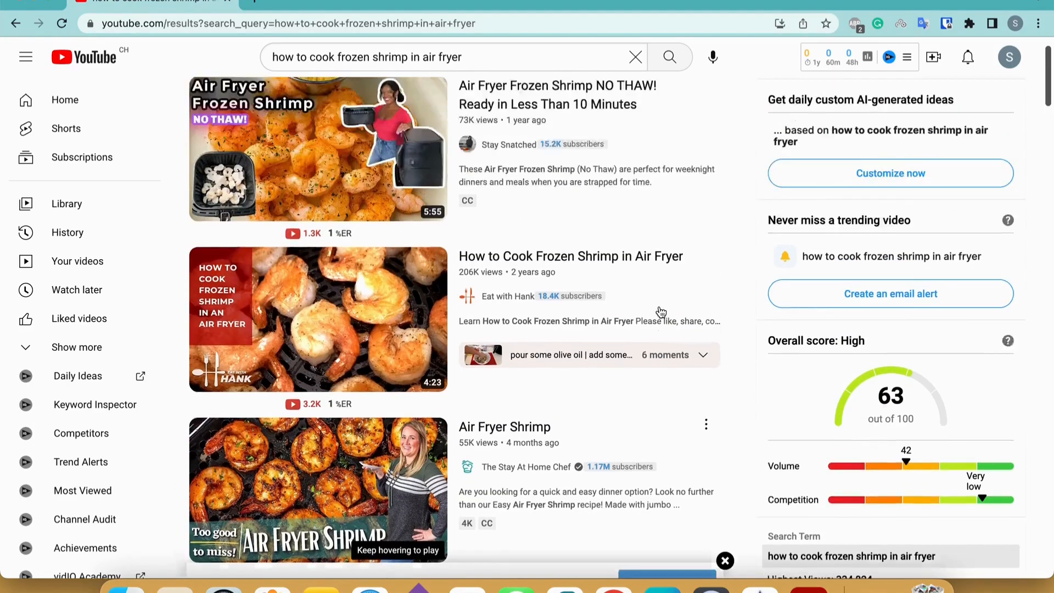
pyautogui.moveTo(541, 230)
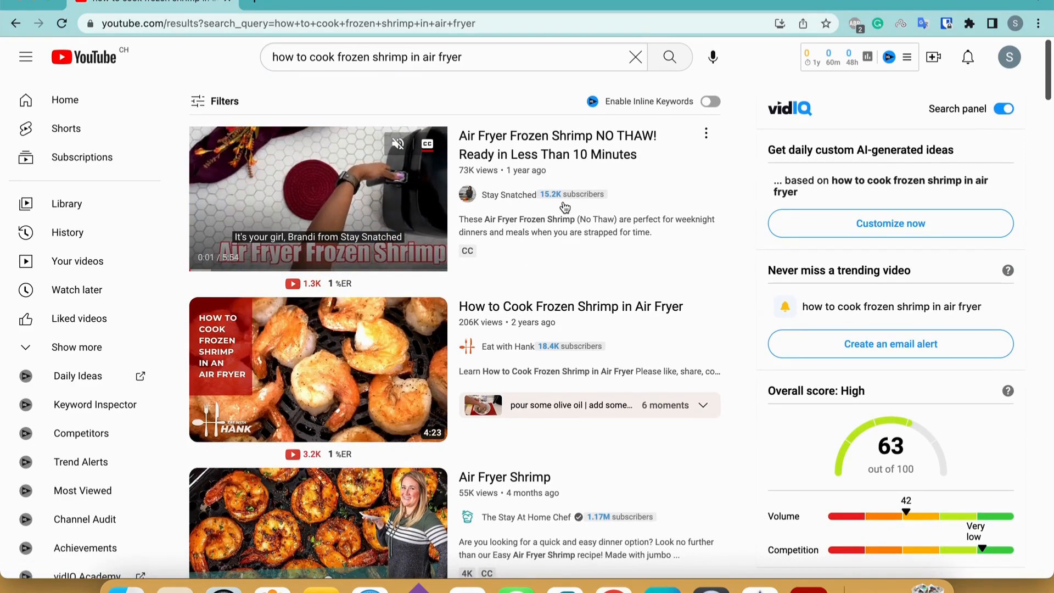
pyautogui.scroll(-1, 565, 207)
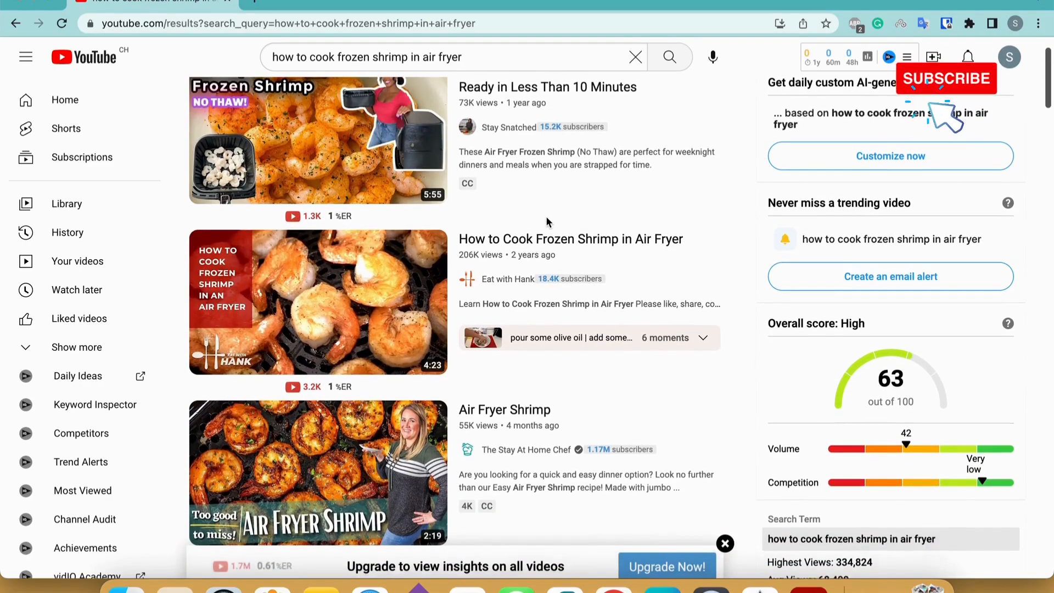
pyautogui.scroll(-2, 547, 220)
pyautogui.scroll(1, 549, 209)
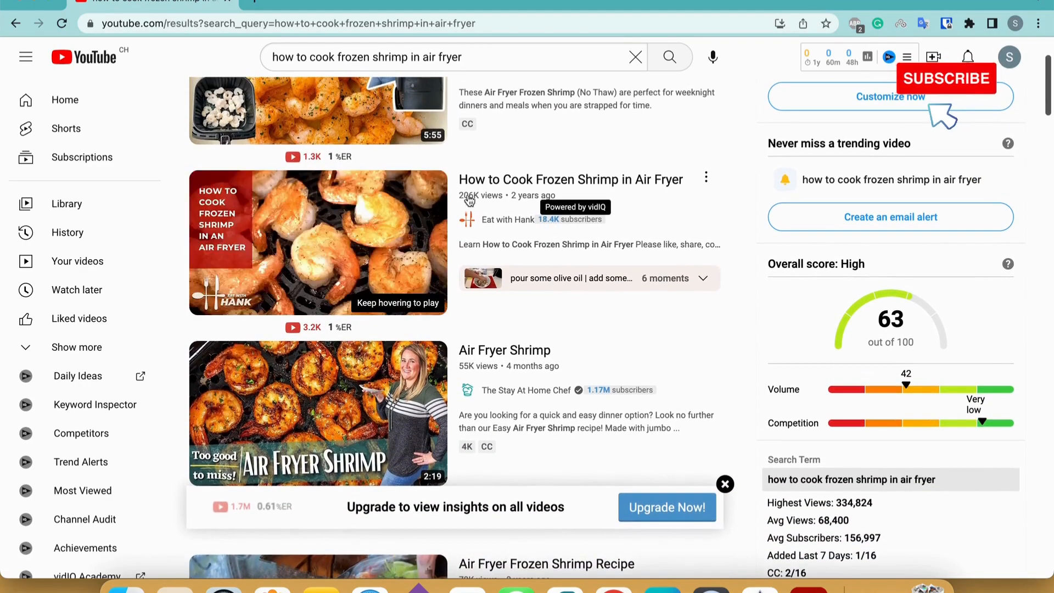
pyautogui.scroll(3, 500, 203)
pyautogui.scroll(-1, 499, 203)
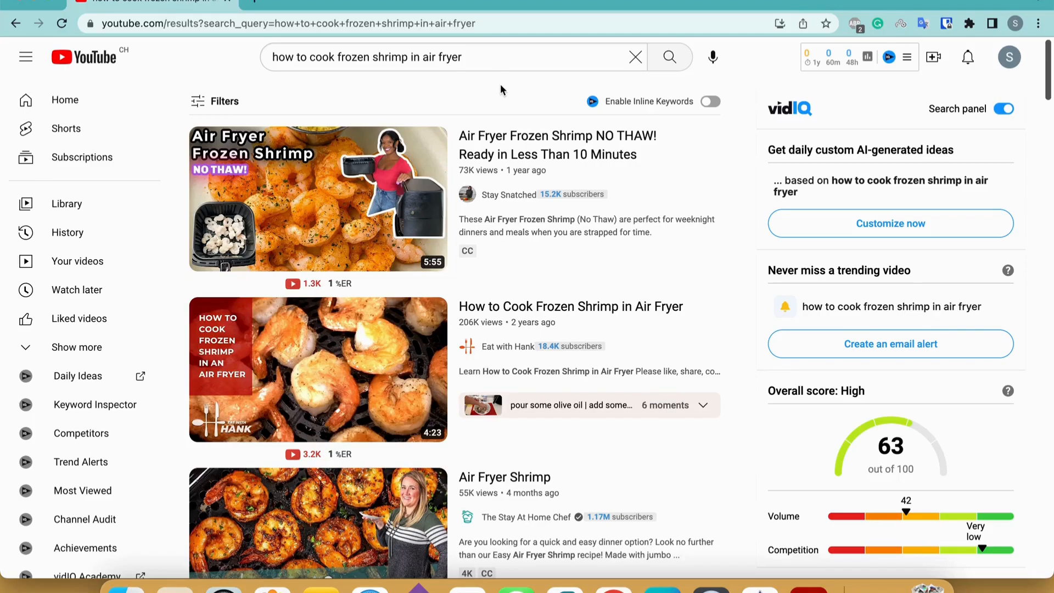
pyautogui.scroll(-10, 499, 89)
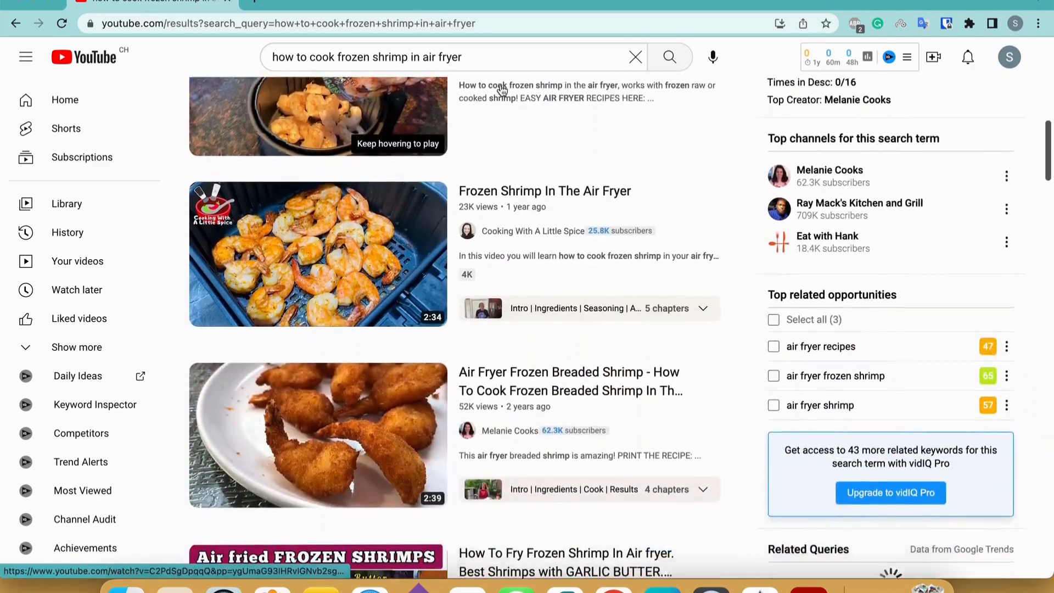
# Recheck the top air fryer frozen shrimp videos' views and subscriber counts alongside the keyword's overall vidIQ score.
pyautogui.scroll(8, 499, 89)
pyautogui.scroll(1, 502, 90)
pyautogui.scroll(-1, 666, 258)
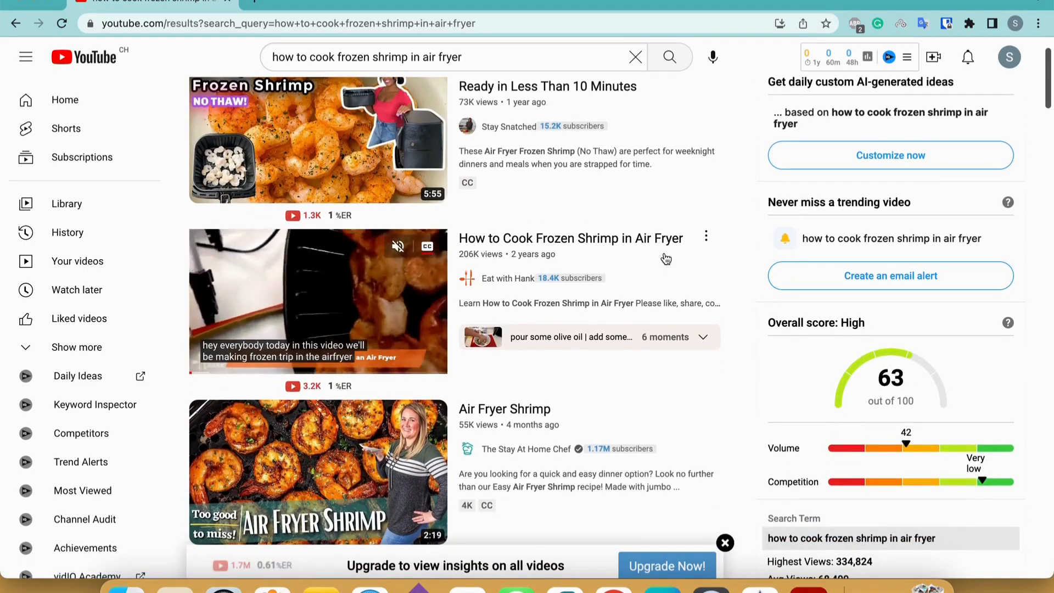
pyautogui.scroll(1, 641, 213)
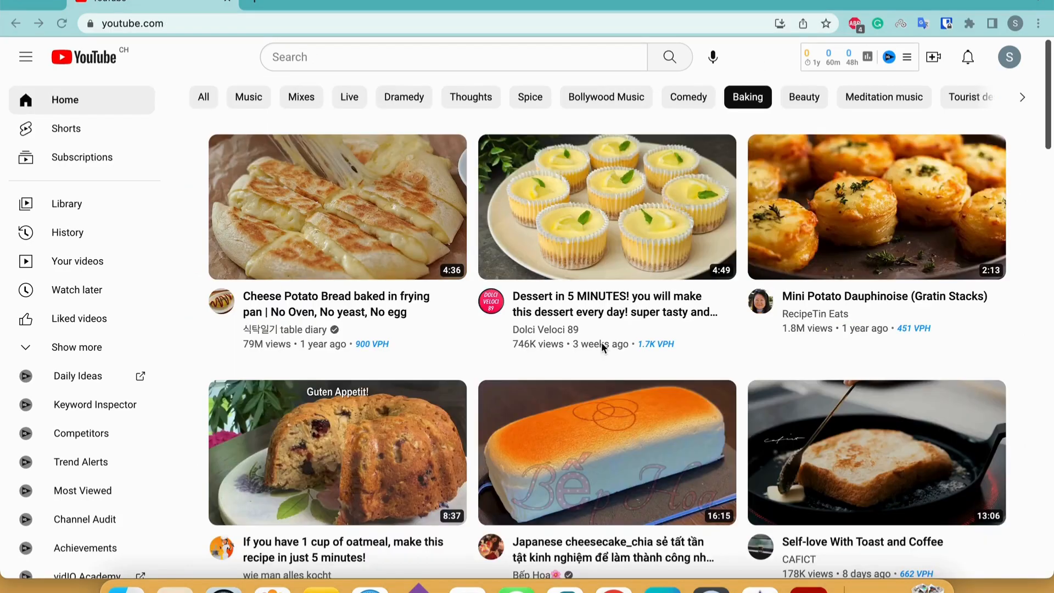
# From the YouTube home page, enter "chicken salad" as the query and run the suggested search "chicken salad dressing recipe".
pyautogui.scroll(-1, 601, 343)
pyautogui.scroll(1, 601, 343)
pyautogui.click(354, 57)
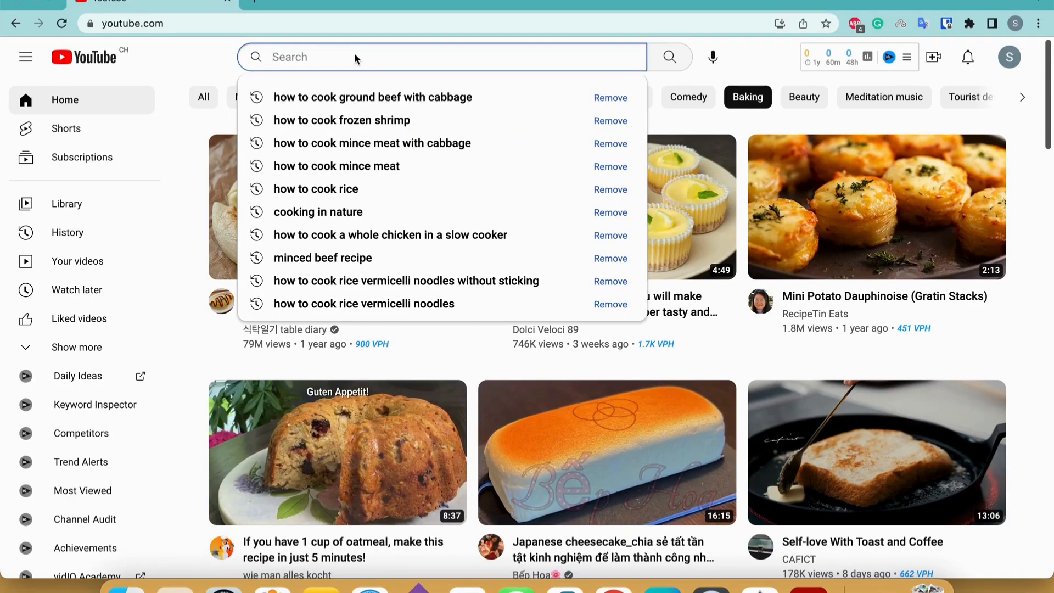
pyautogui.write('c')
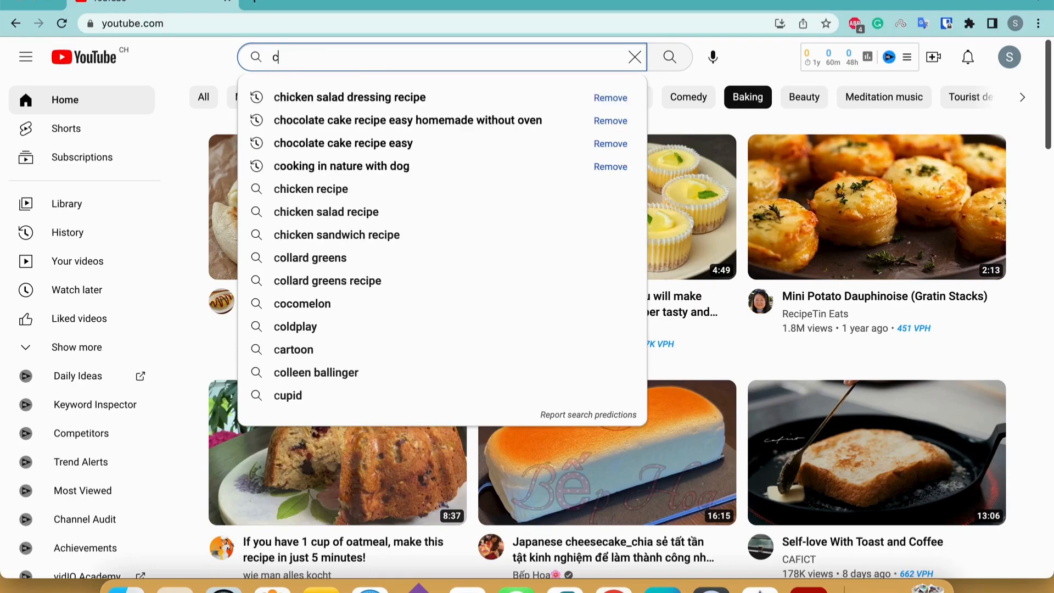
pyautogui.write('hicken')
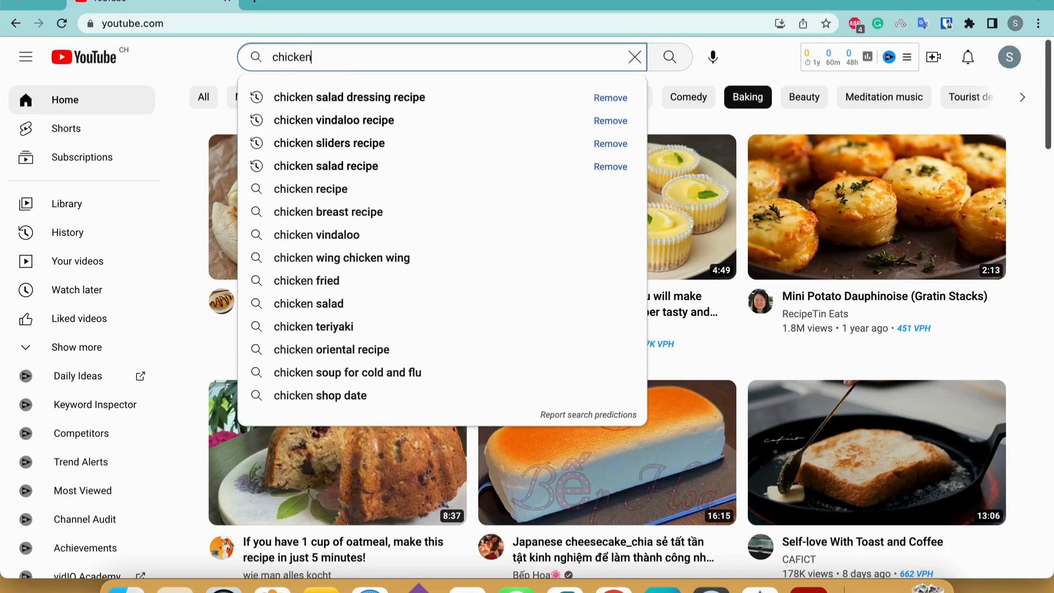
pyautogui.write(' salad')
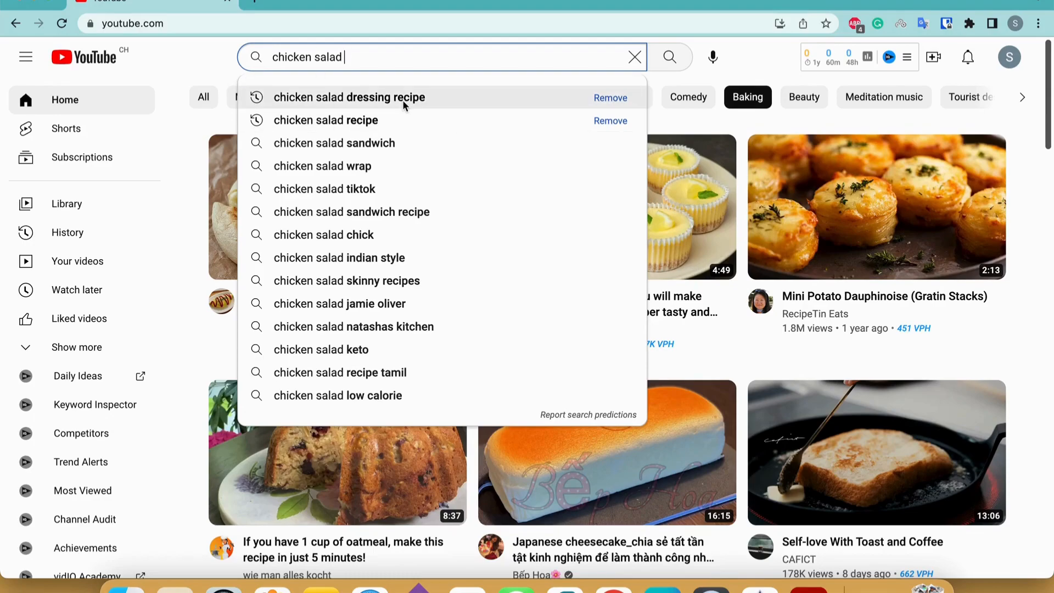
pyautogui.click(384, 99)
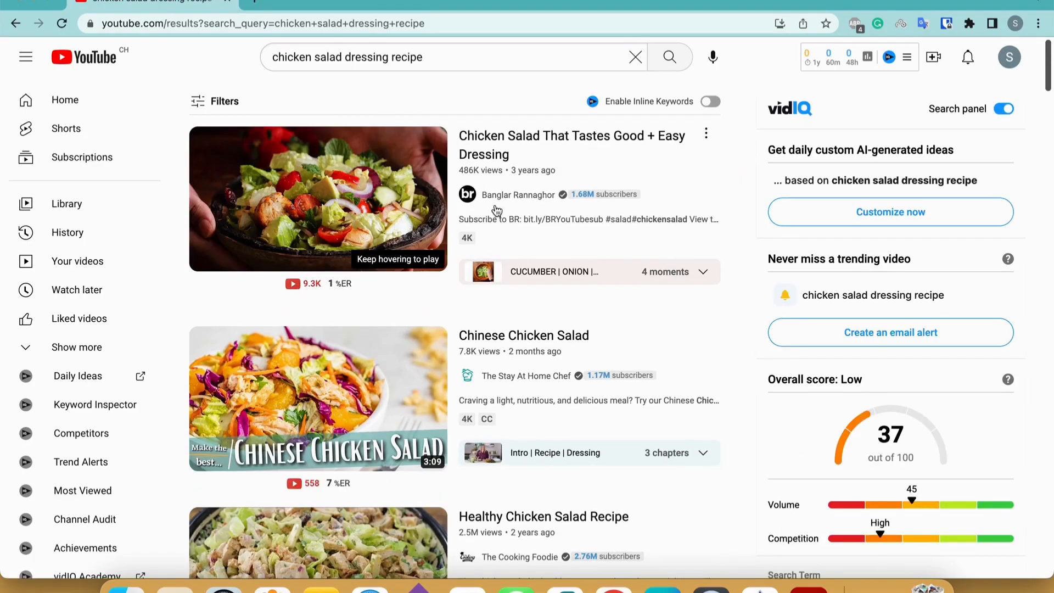
# Check the chicken salad dressing results and refine the search to the suggested "applebee's oriental chicken salad dressing recipe".
pyautogui.scroll(-2, 506, 225)
pyautogui.scroll(-2, 506, 225)
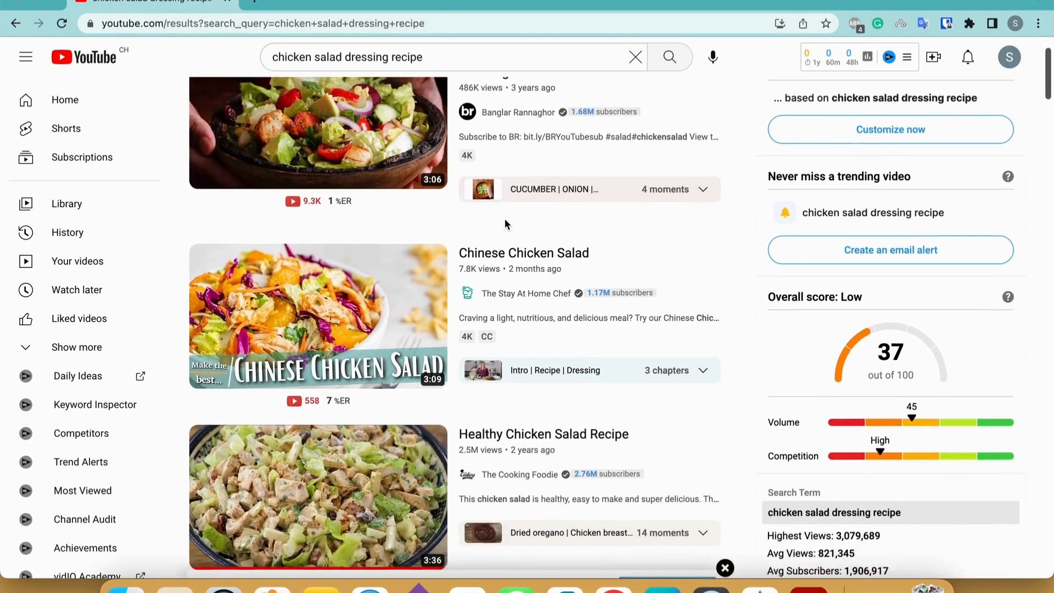
pyautogui.scroll(-2, 506, 225)
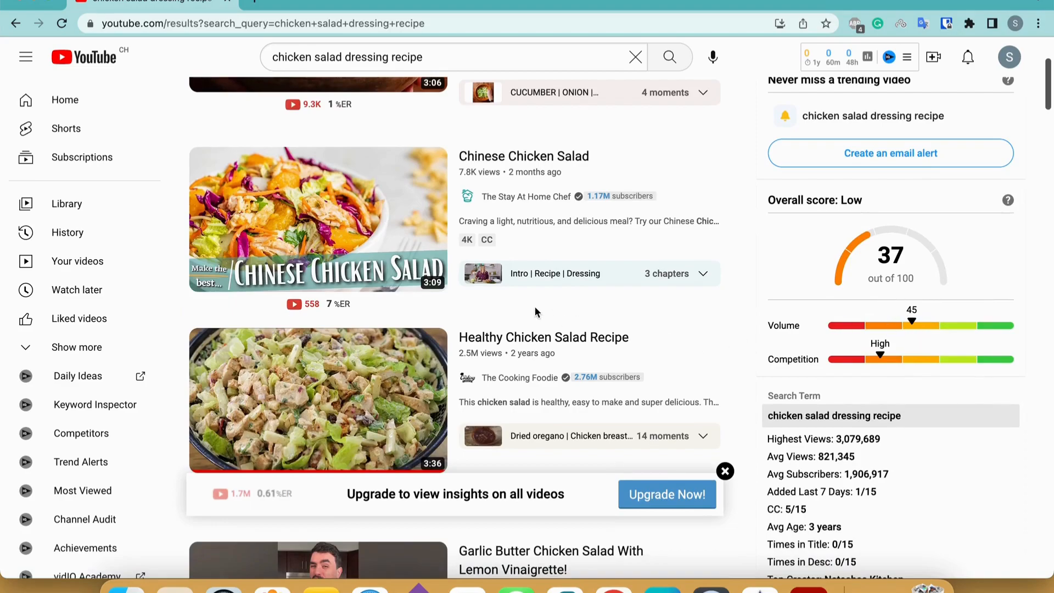
pyautogui.scroll(5, 534, 310)
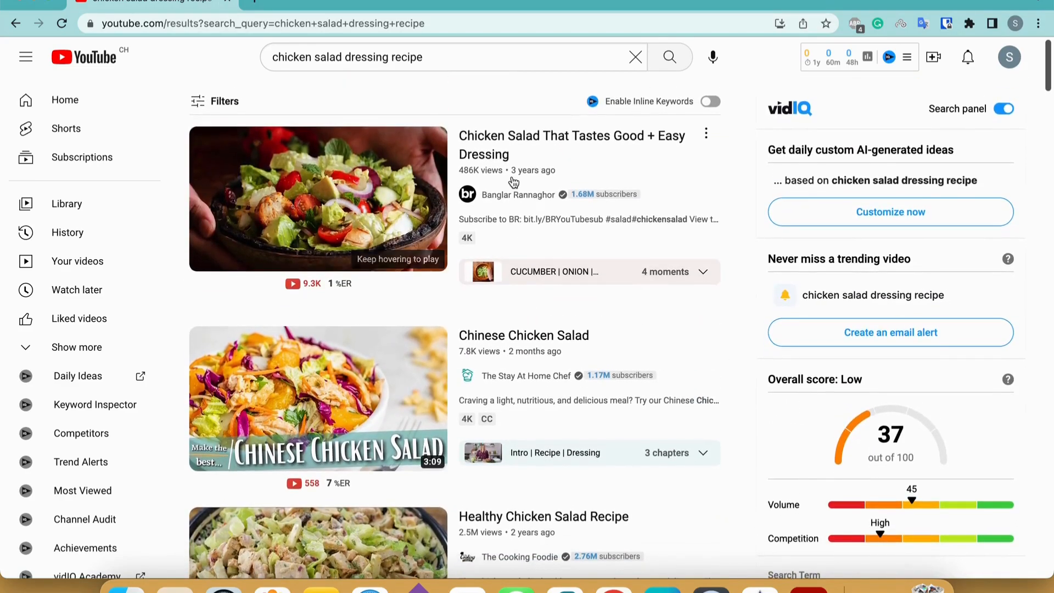
pyautogui.click(444, 58)
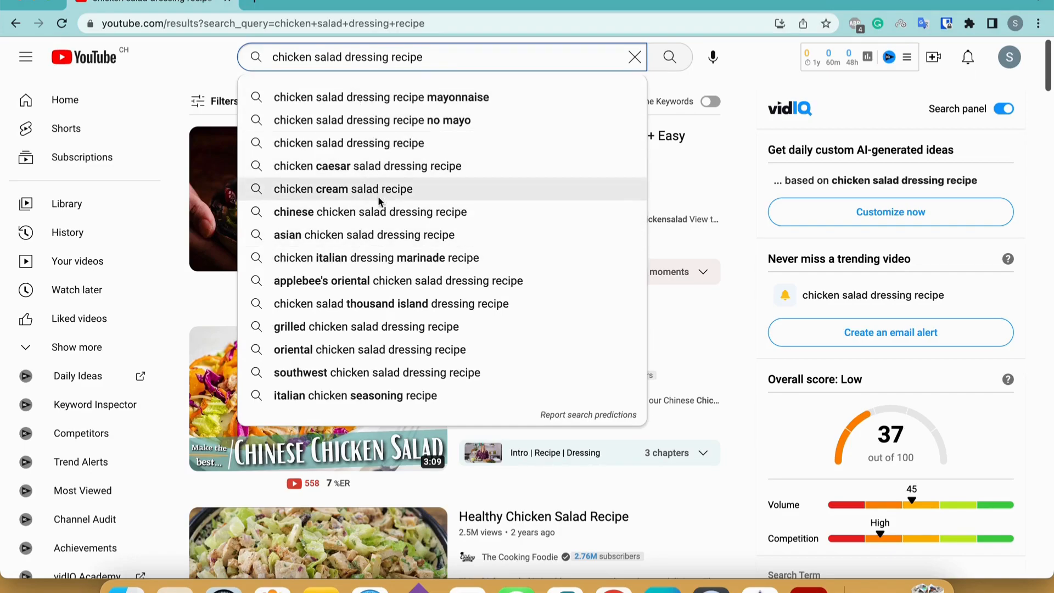
pyautogui.click(371, 285)
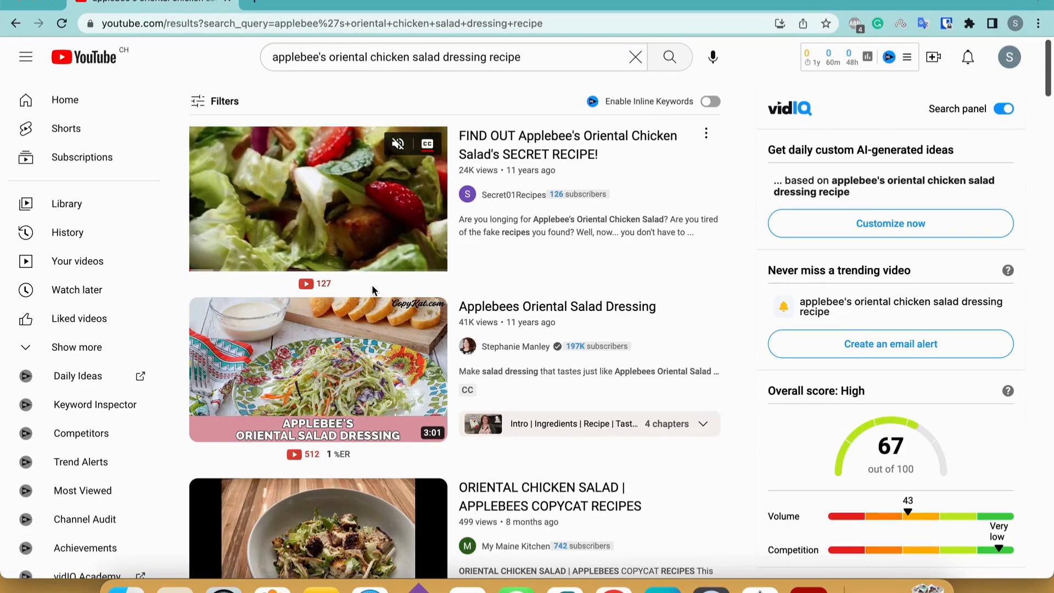
# Examine the Applebee's oriental dressing results for video views, channel subscribers, vidIQ score and related keyword opportunities.
pyautogui.scroll(-1, 496, 290)
pyautogui.scroll(-3, 496, 295)
pyautogui.scroll(2, 497, 296)
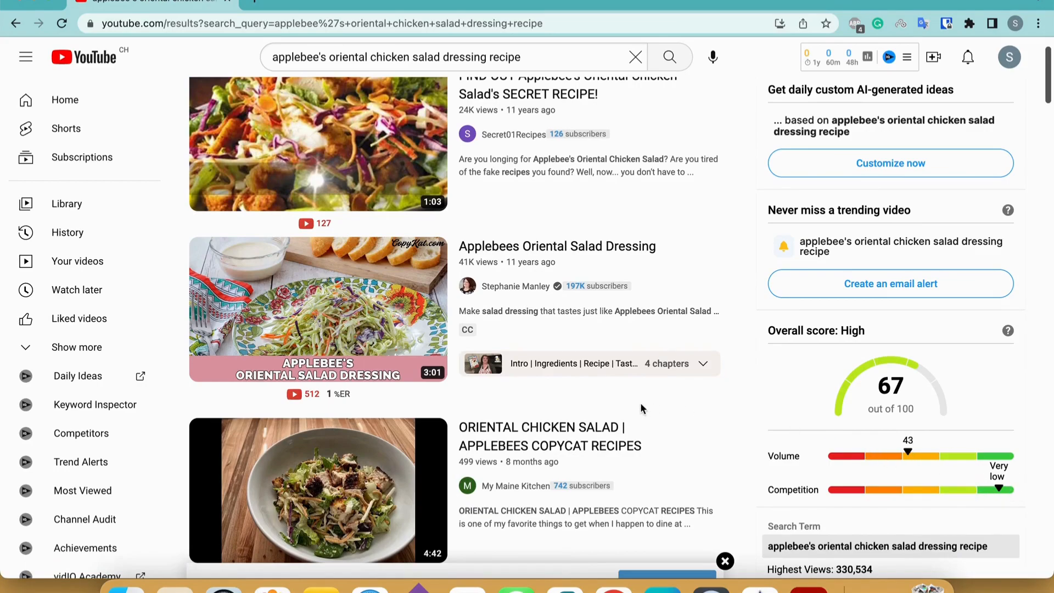
pyautogui.scroll(2, 640, 403)
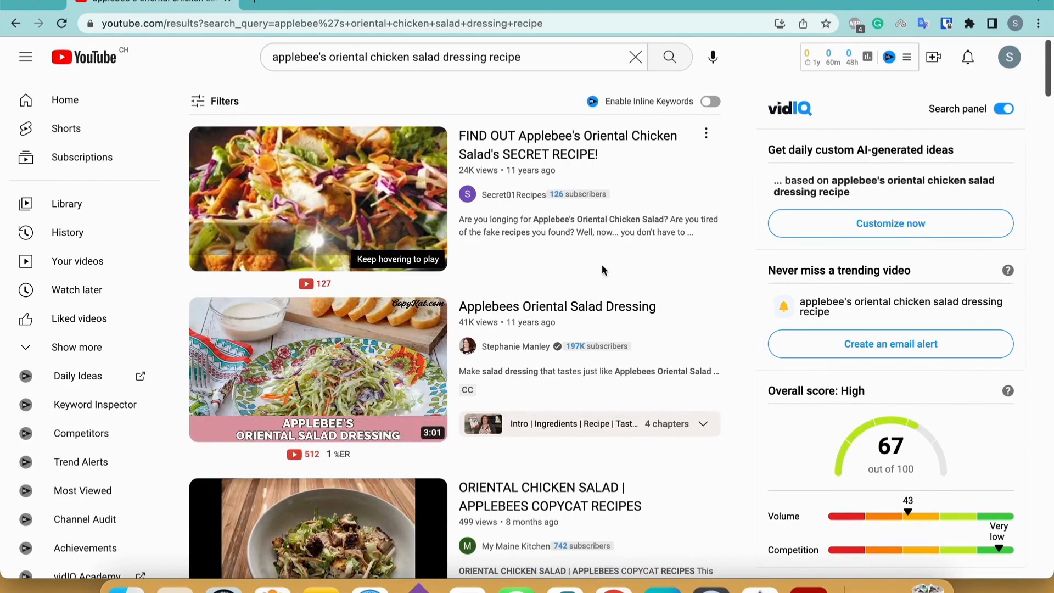
pyautogui.scroll(-10, 602, 267)
pyautogui.scroll(-10, 602, 267)
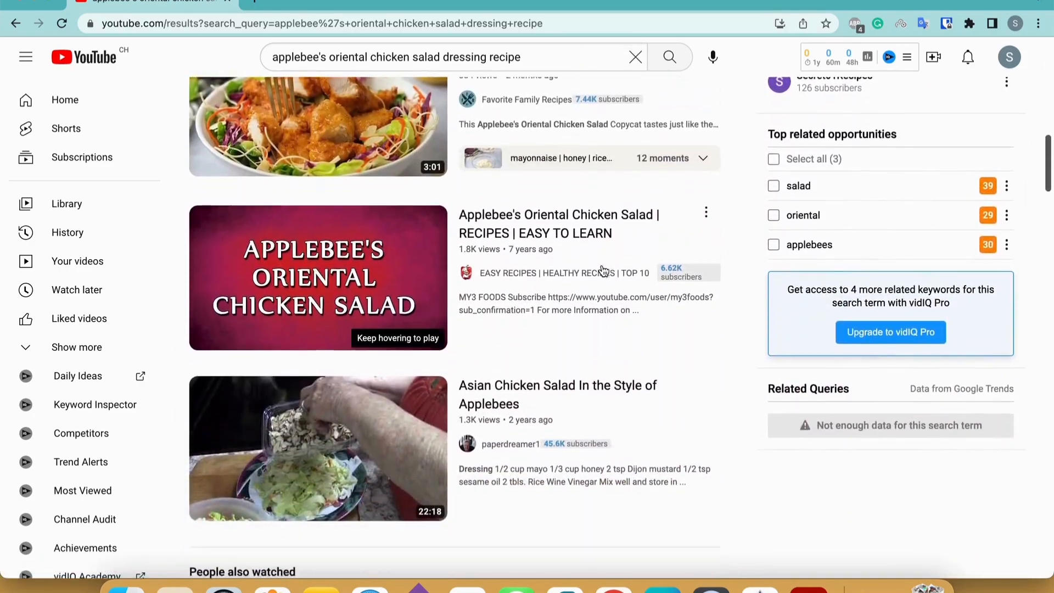
pyautogui.scroll(-7, 602, 268)
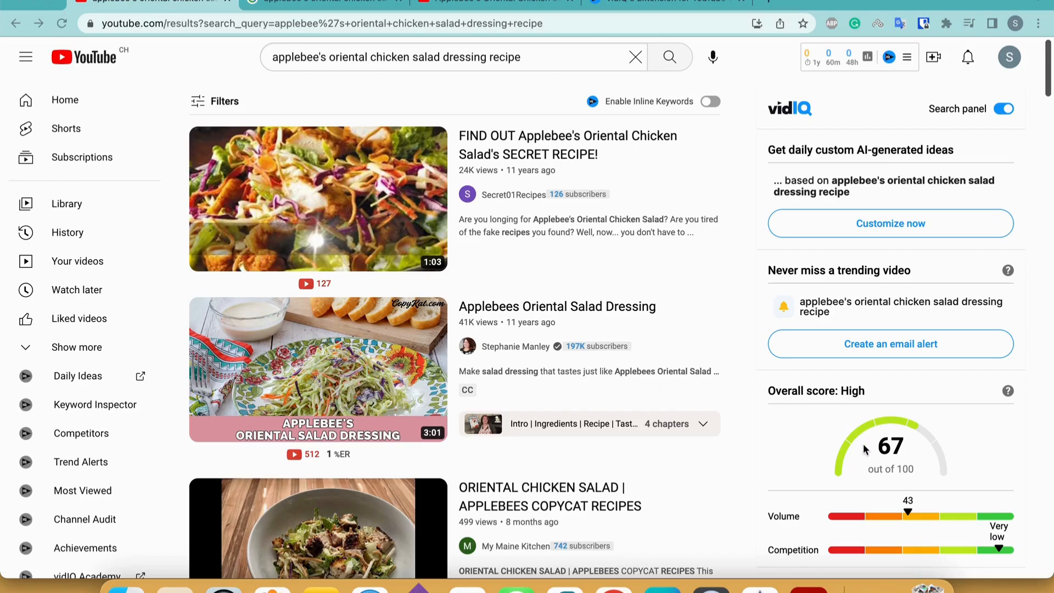
pyautogui.scroll(-3, 863, 445)
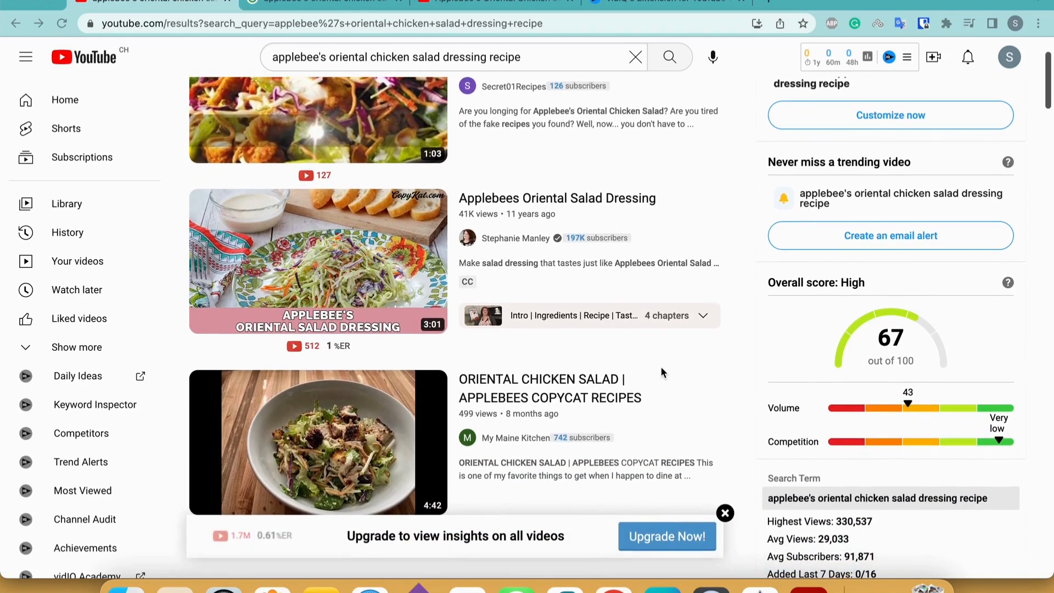
pyautogui.scroll(3, 661, 368)
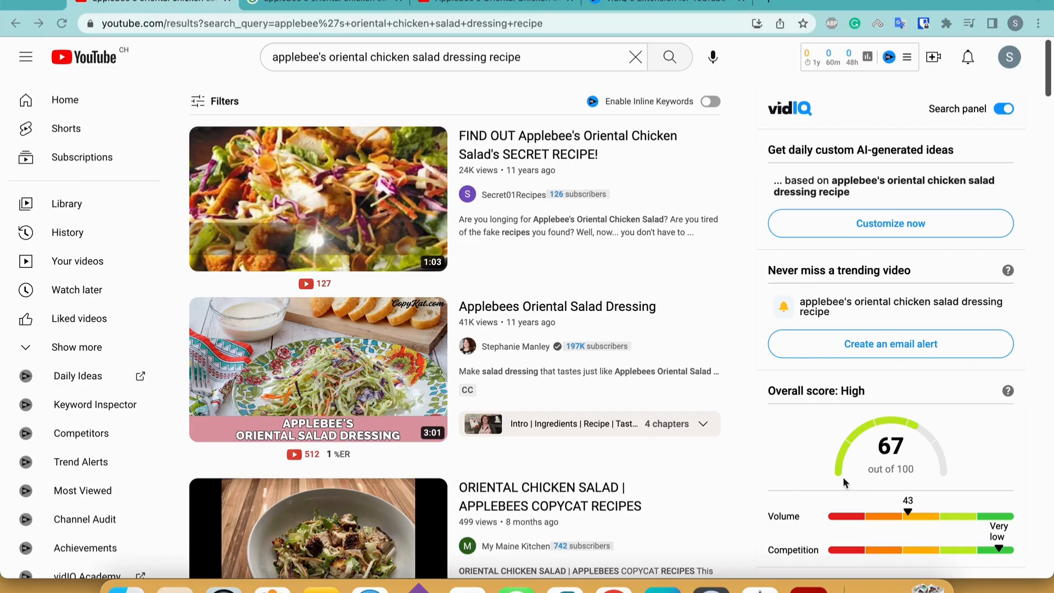
# Open the vidIQ website from its search panel in a new tab, view it, and return to the YouTube results.
pyautogui.rightClick(780, 109)
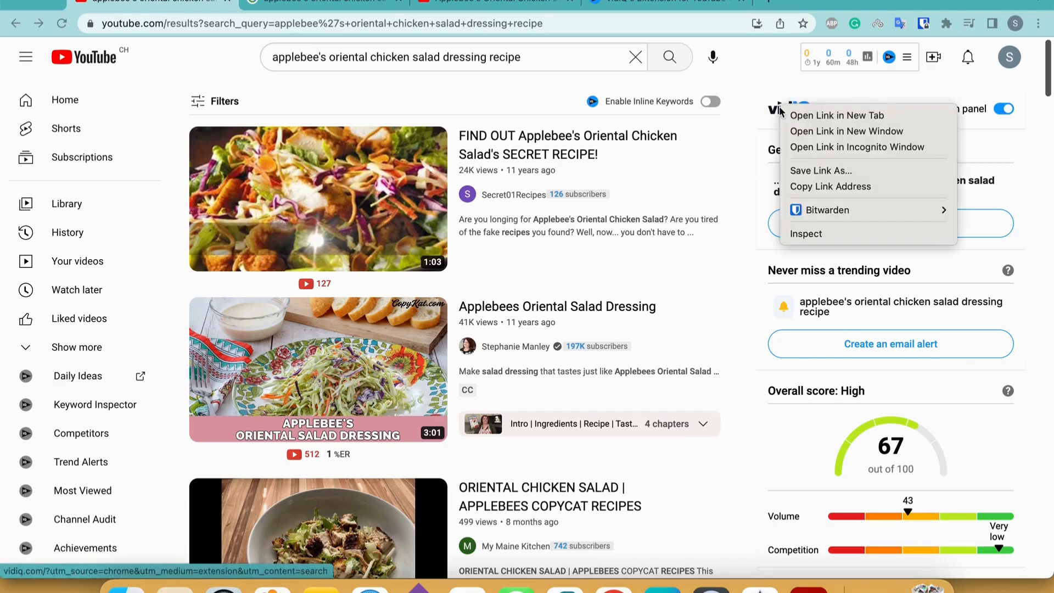
pyautogui.click(796, 116)
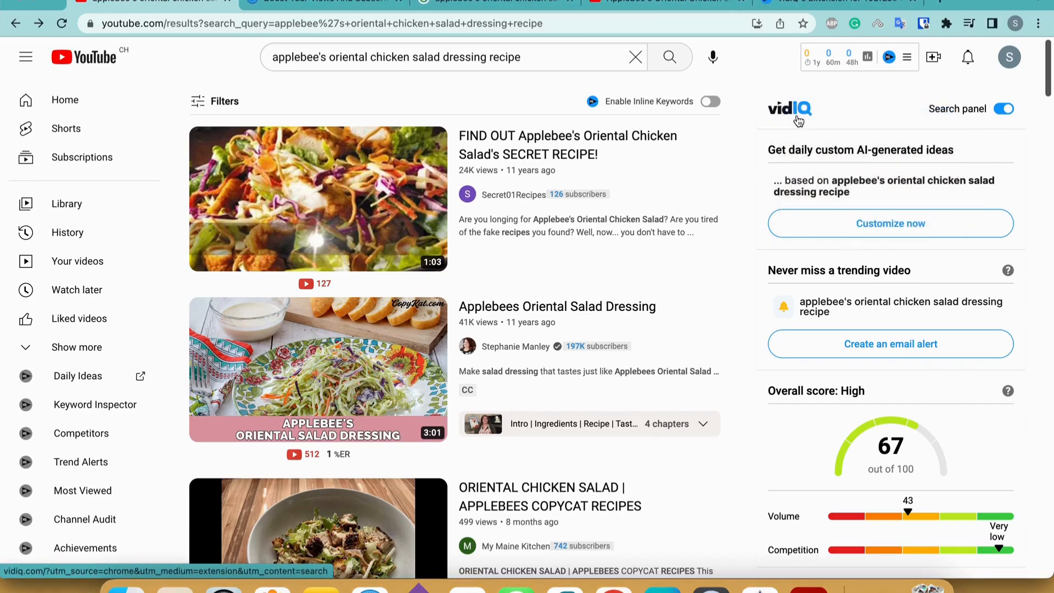
pyautogui.click(336, 9)
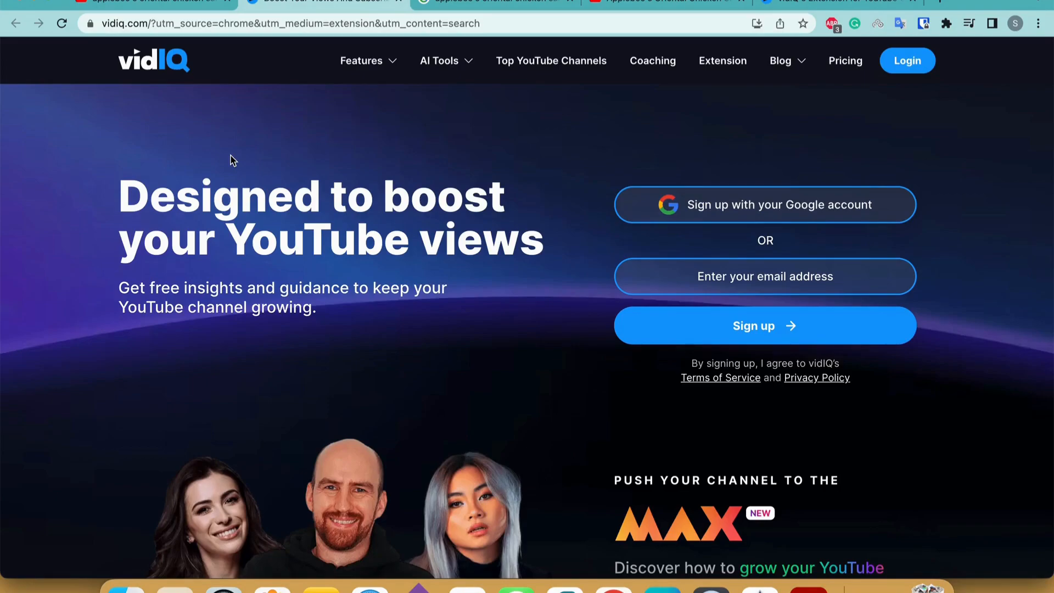
pyautogui.click(166, 4)
pyautogui.scroll(-4, 735, 330)
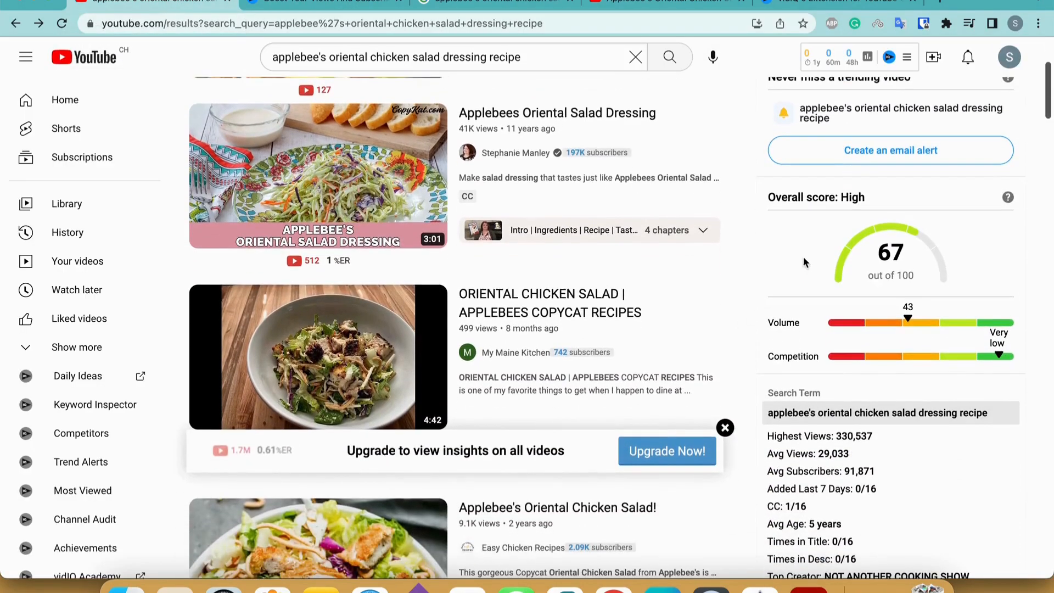
# On the vidIQ website, open the Extension page in a new tab and switch to it.
pyautogui.click(337, 6)
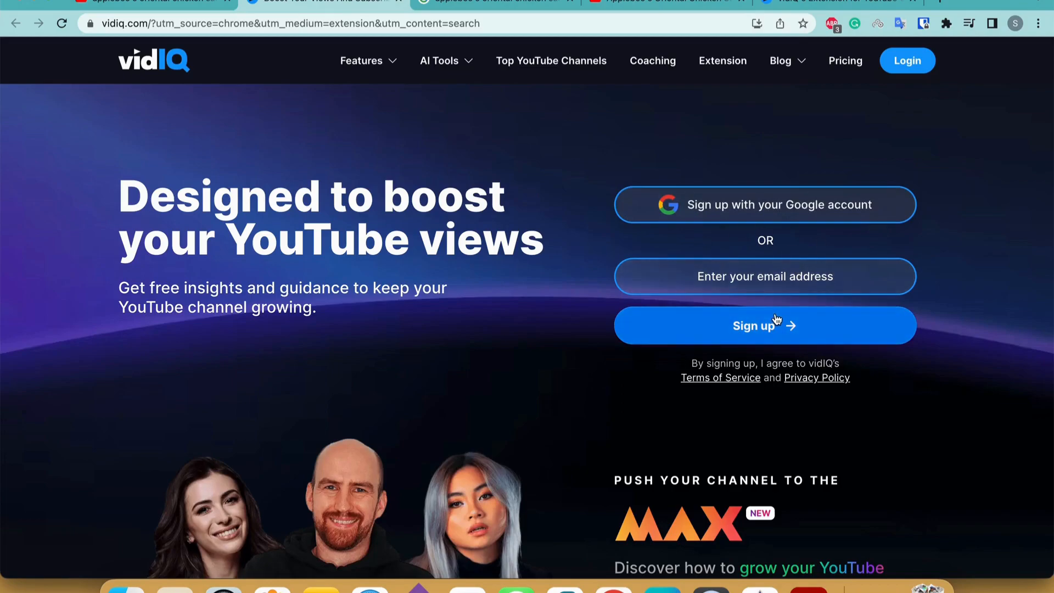
pyautogui.rightClick(718, 62)
pyautogui.click(733, 71)
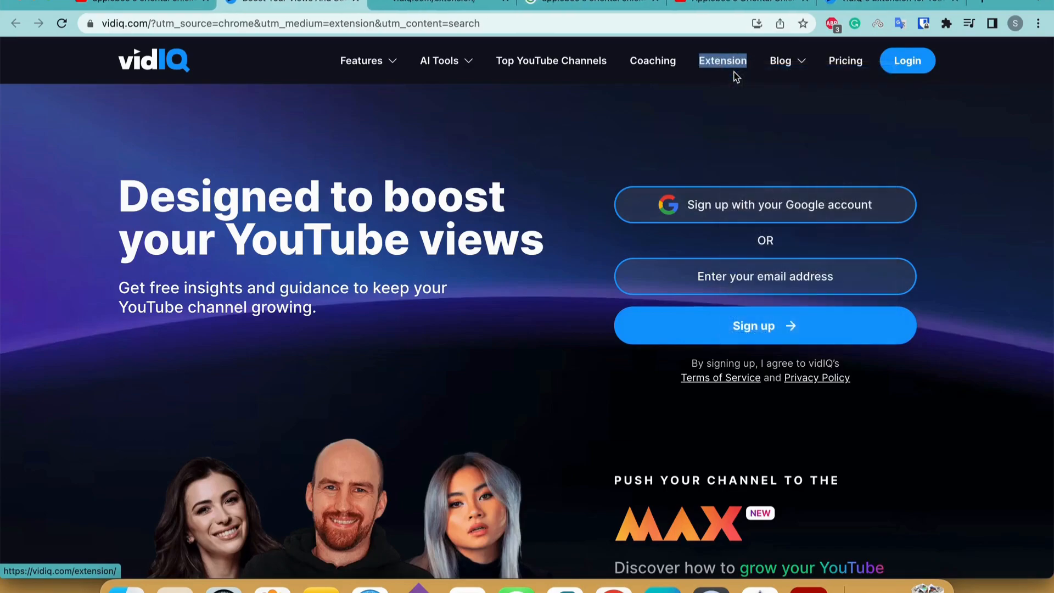
pyautogui.click(456, 7)
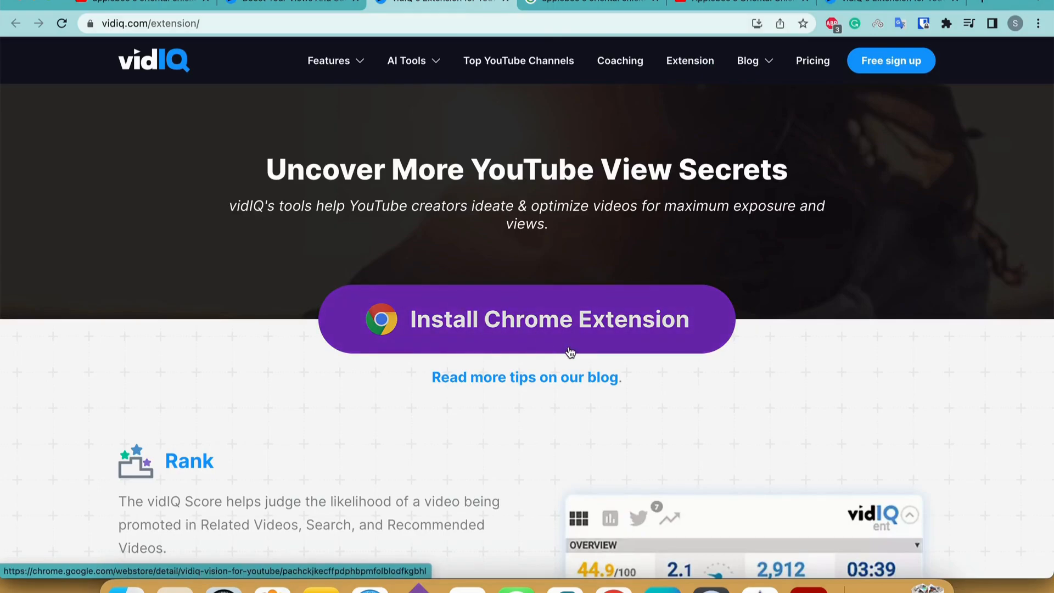
# Return to the YouTube results and review the Applebee's keyword's volume, competition, search term statistics and top channels against the listed videos.
pyautogui.click(146, 2)
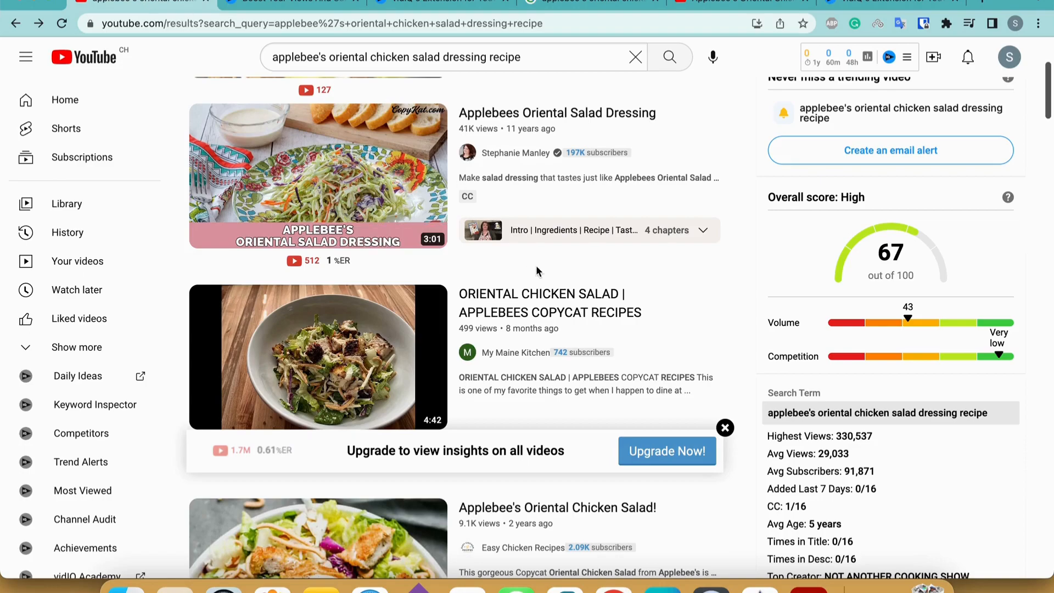
pyautogui.scroll(1, 666, 240)
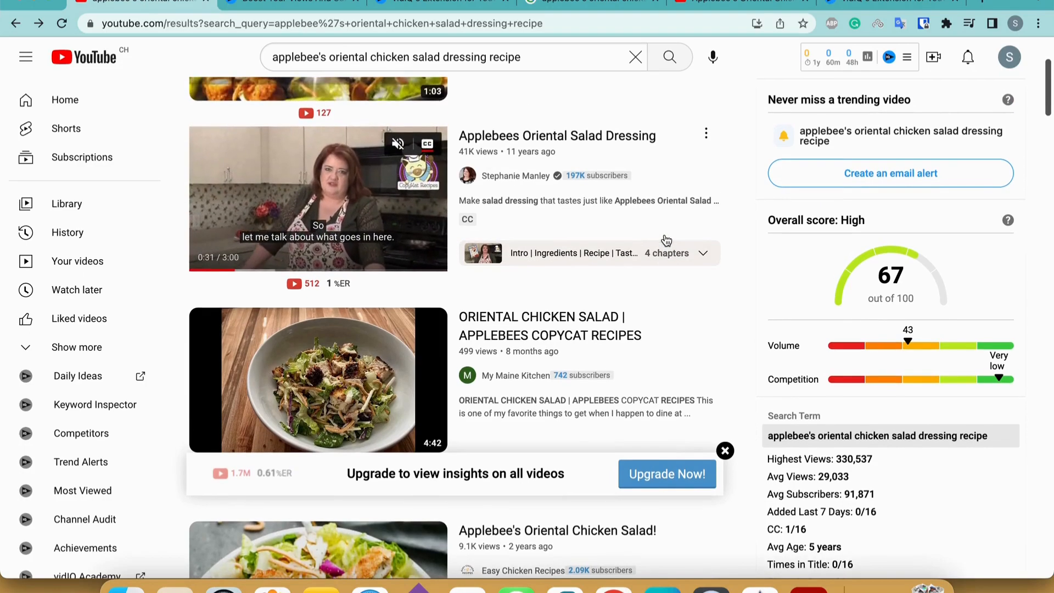
pyautogui.scroll(2, 665, 239)
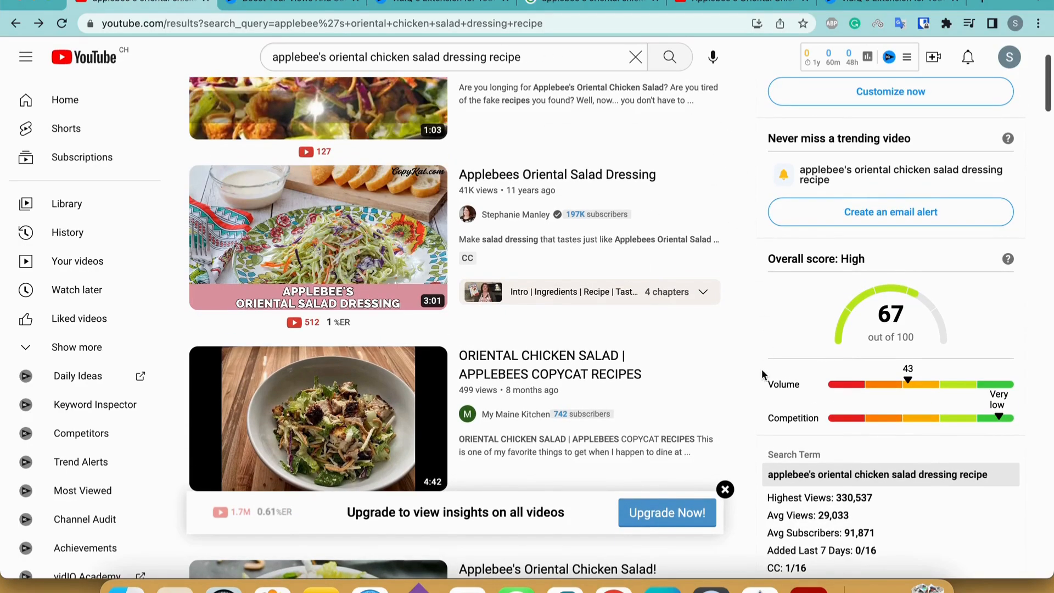
pyautogui.scroll(-8, 733, 347)
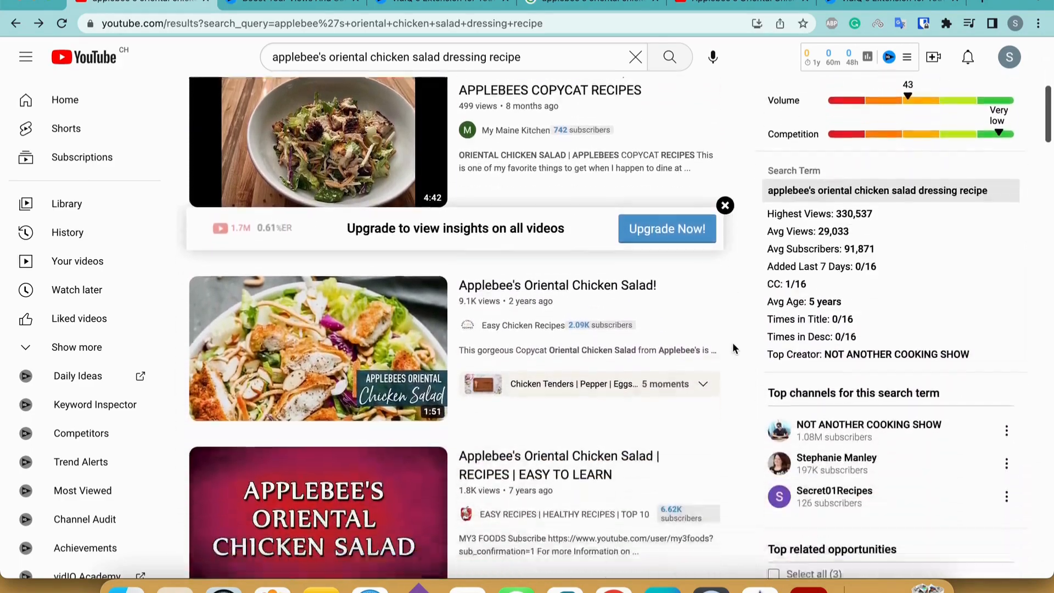
pyautogui.scroll(8, 733, 347)
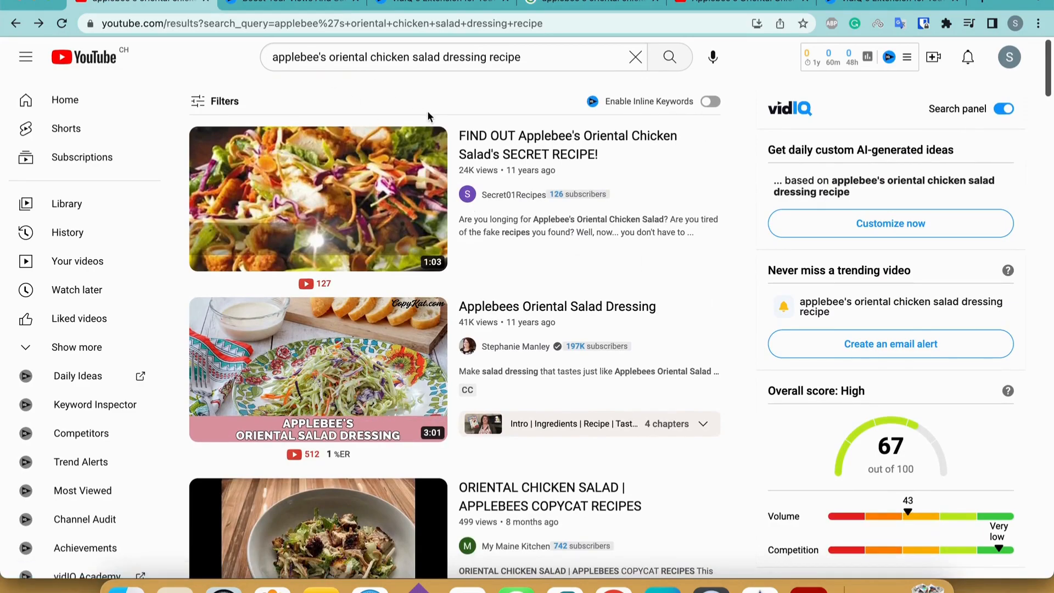
pyautogui.scroll(-1, 622, 216)
pyautogui.scroll(-5, 622, 215)
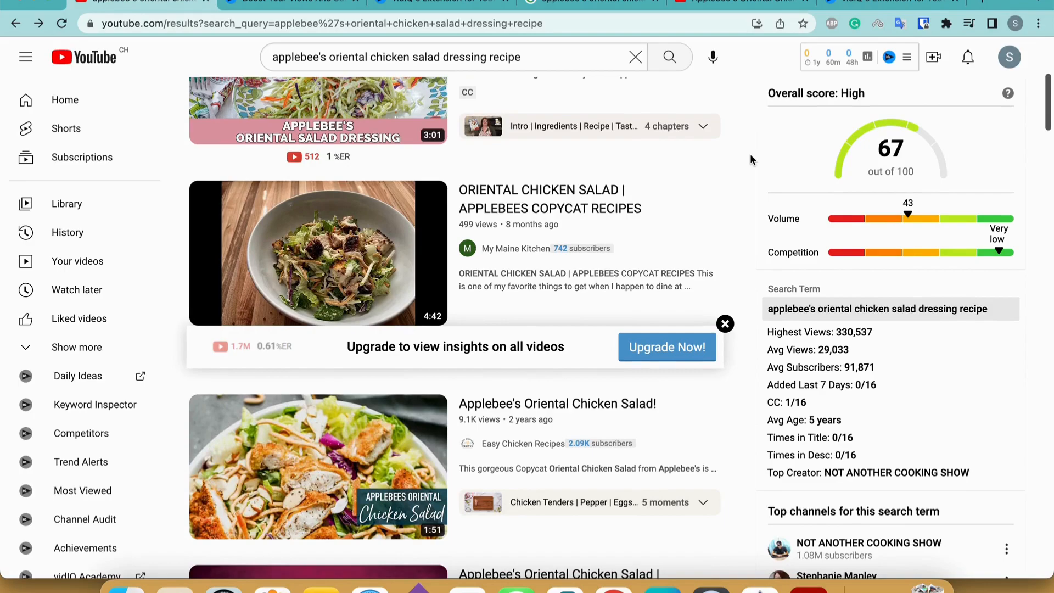
pyautogui.scroll(-1, 749, 153)
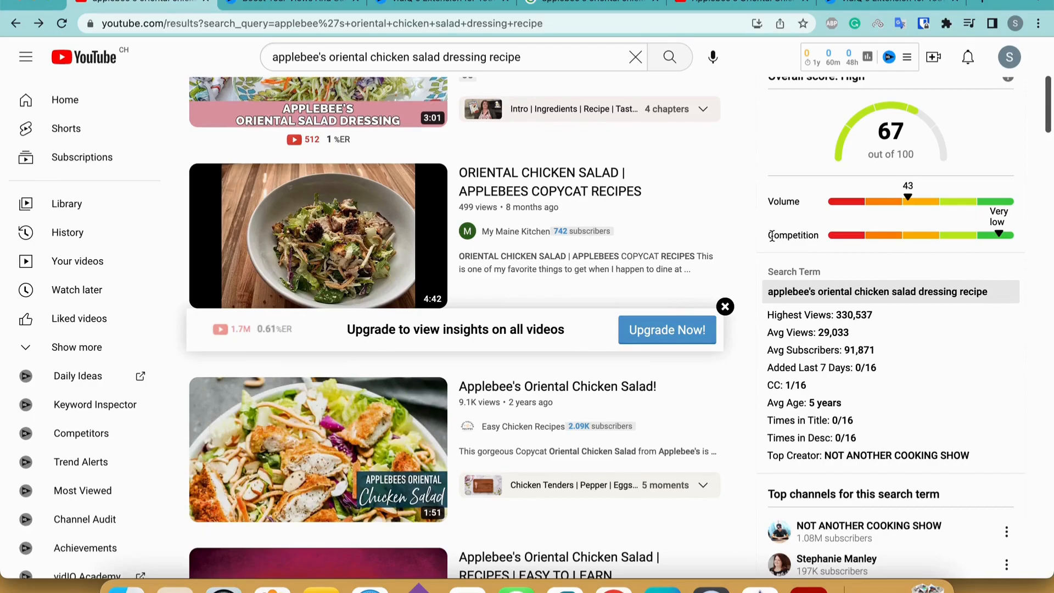
pyautogui.scroll(5, 624, 231)
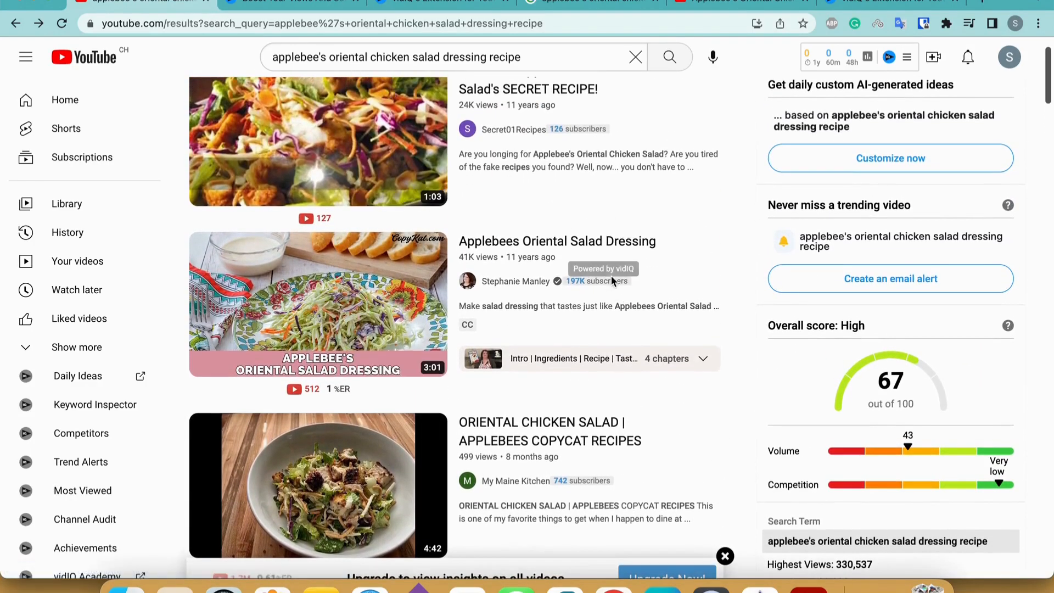
pyautogui.scroll(-2, 603, 308)
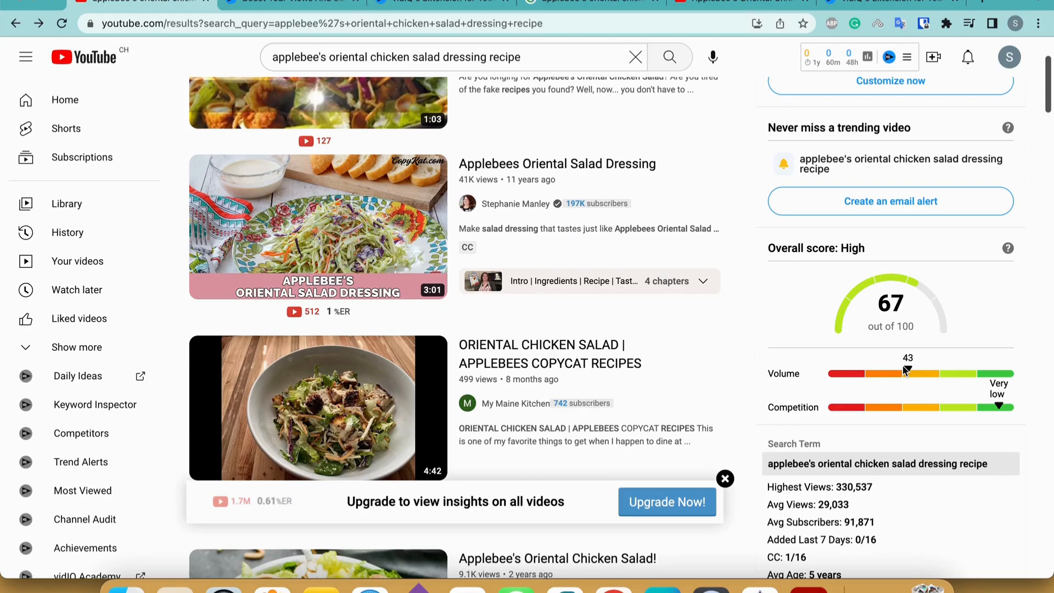
pyautogui.scroll(-1, 905, 371)
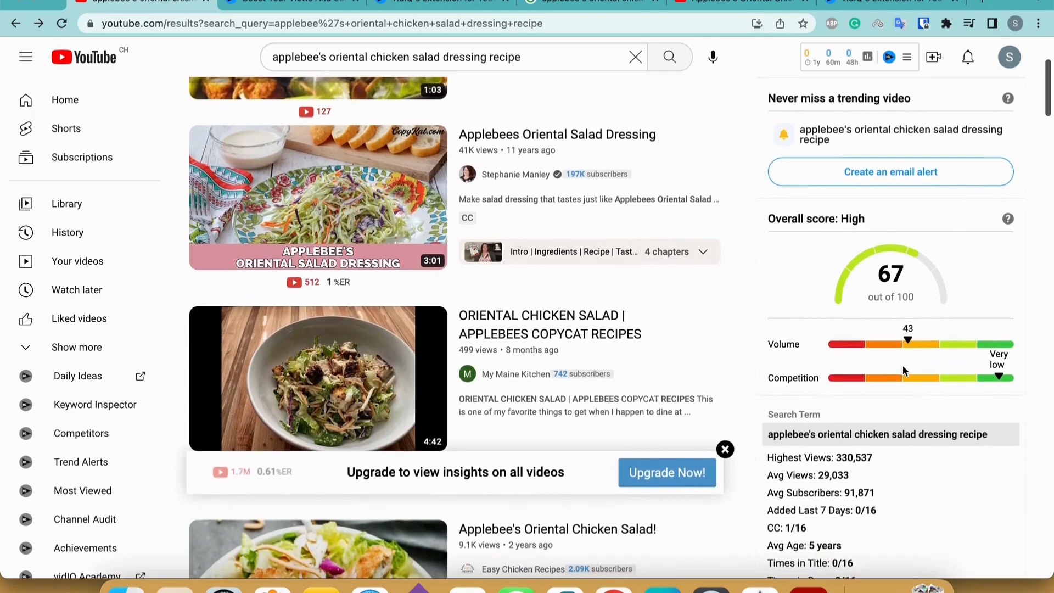
# Examine the Applebee's keyword's overall score, search term statistics, top channels and related opportunities in the vidIQ search panel.
pyautogui.scroll(1, 903, 371)
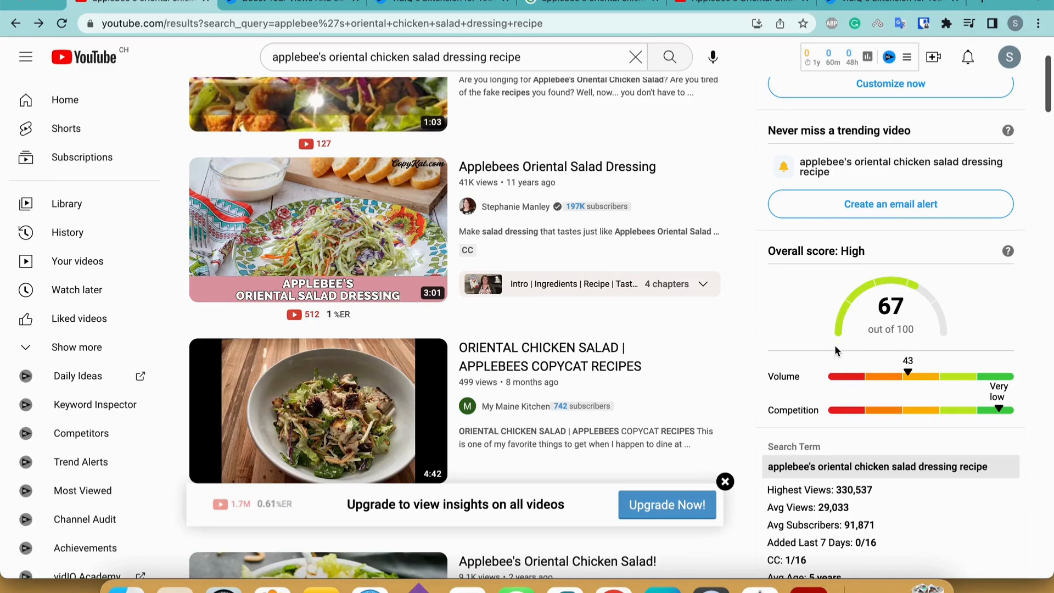
pyautogui.scroll(1, 834, 344)
pyautogui.scroll(-5, 834, 345)
pyautogui.scroll(-3, 834, 345)
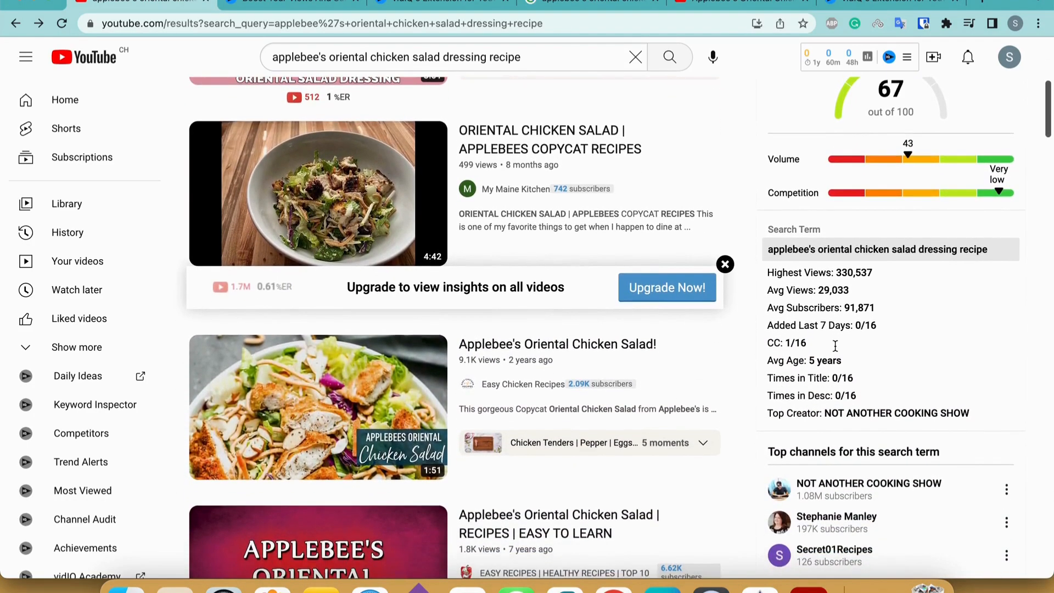
pyautogui.scroll(-1, 834, 346)
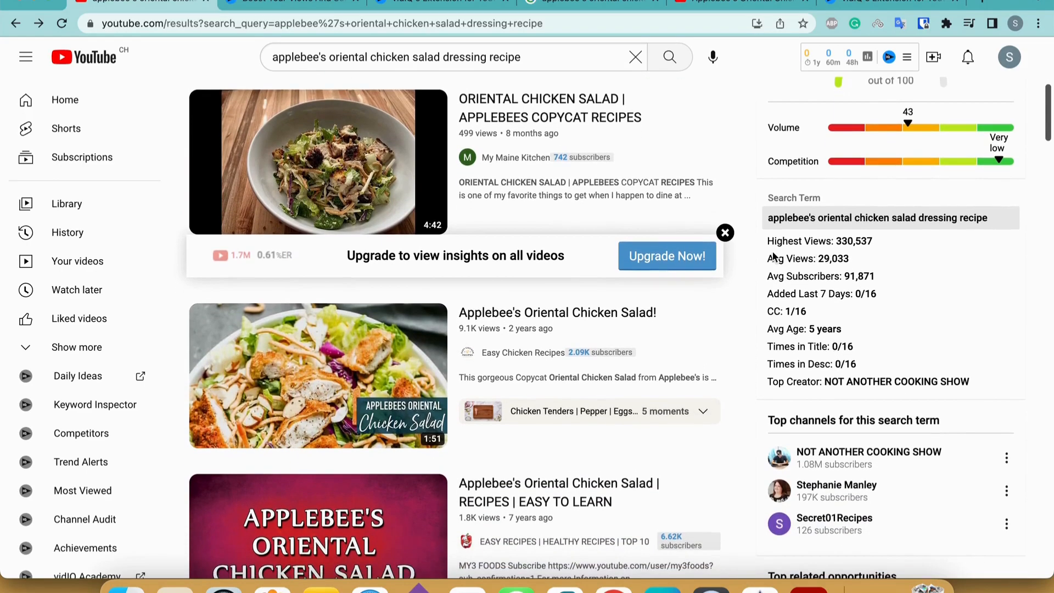
pyautogui.scroll(-2, 774, 256)
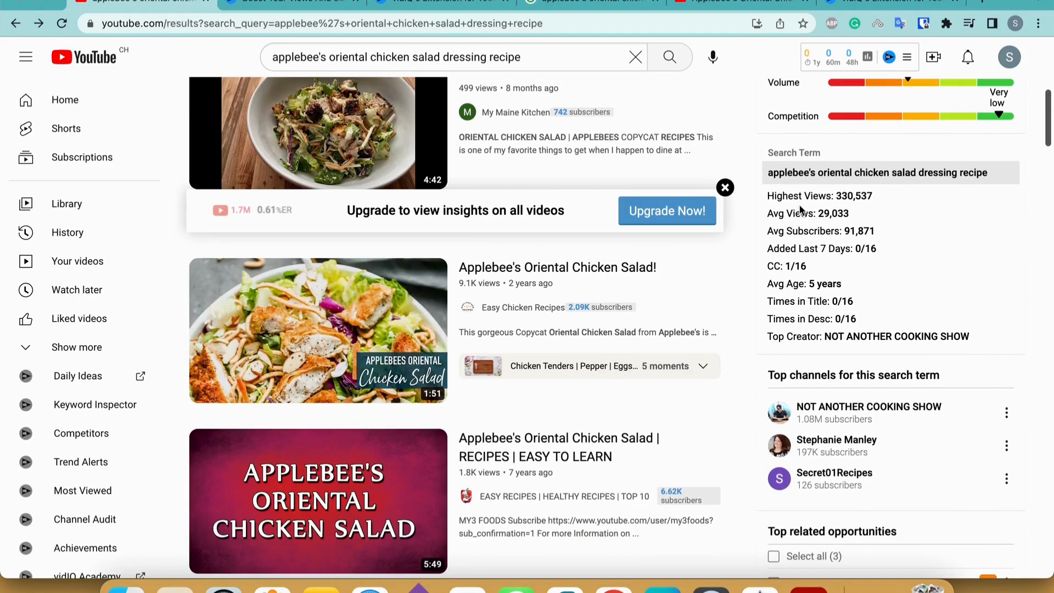
pyautogui.scroll(-5, 799, 219)
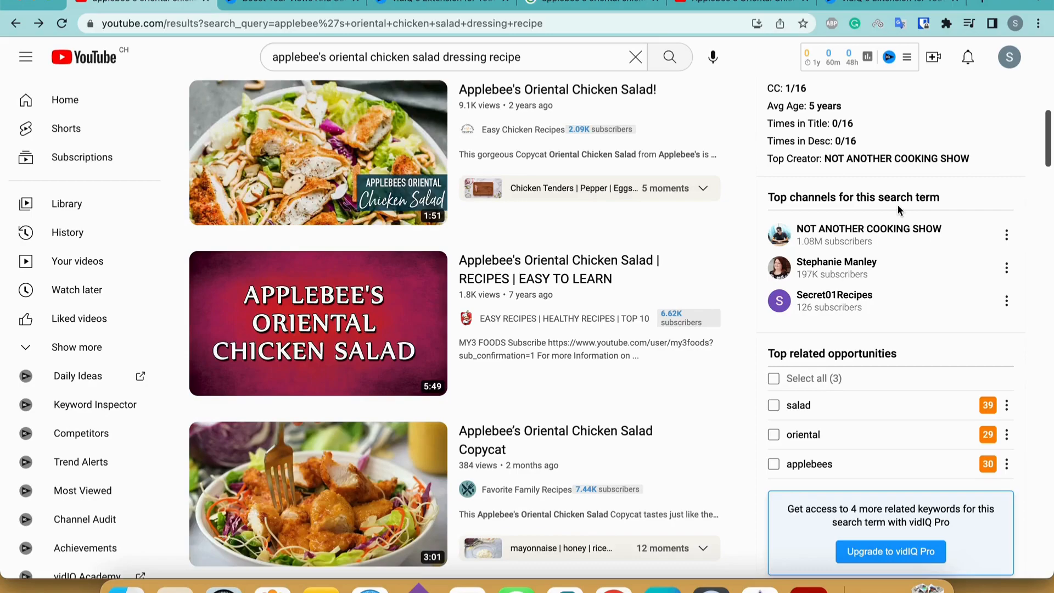
pyautogui.scroll(-1, 897, 206)
pyautogui.scroll(-1, 898, 207)
pyautogui.scroll(-1, 899, 211)
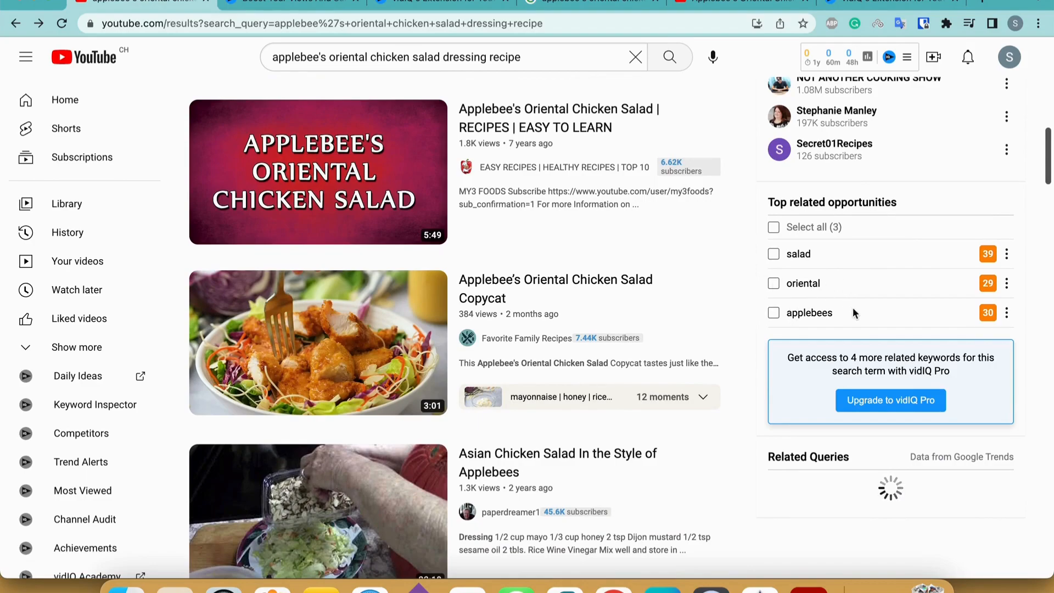
pyautogui.scroll(-1, 800, 313)
# Enable vidIQ's inline keywords for the YouTube results and review the tags used by the listed Applebee's salad videos.
pyautogui.scroll(5, 800, 313)
pyautogui.scroll(10, 800, 315)
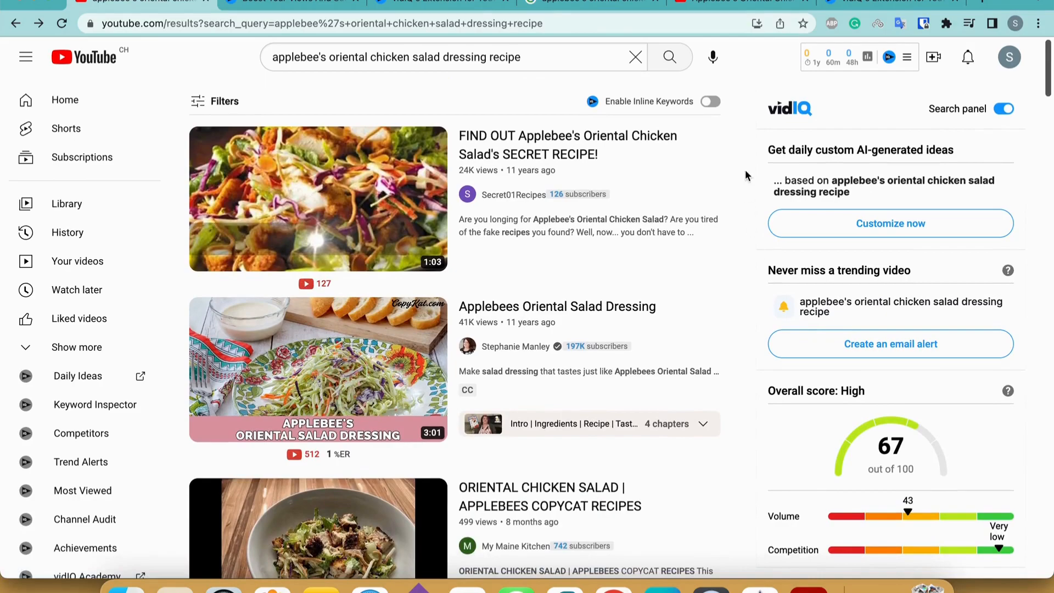
pyautogui.click(713, 103)
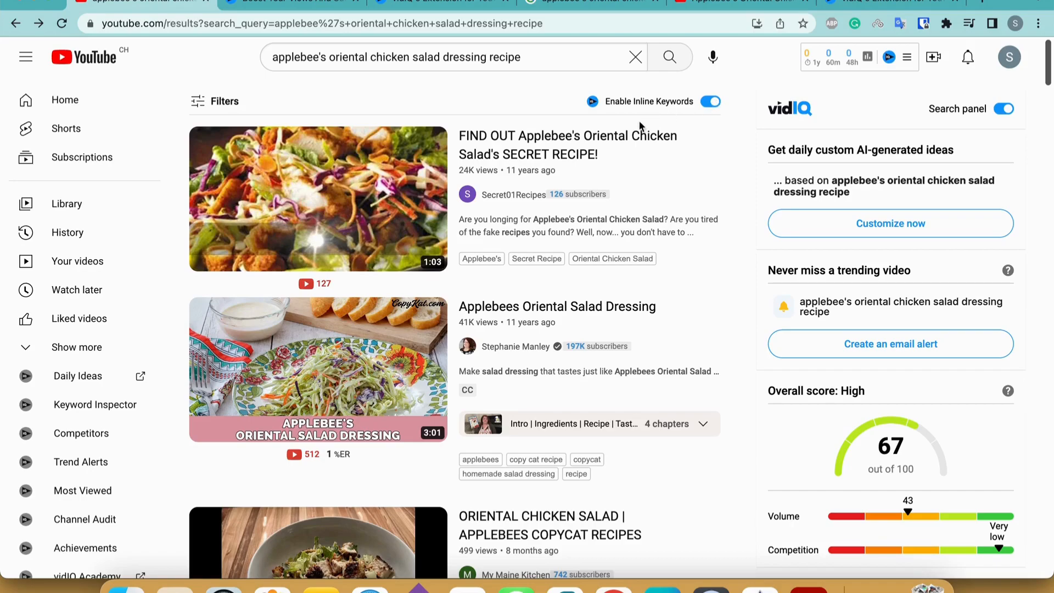
pyautogui.scroll(-2, 553, 154)
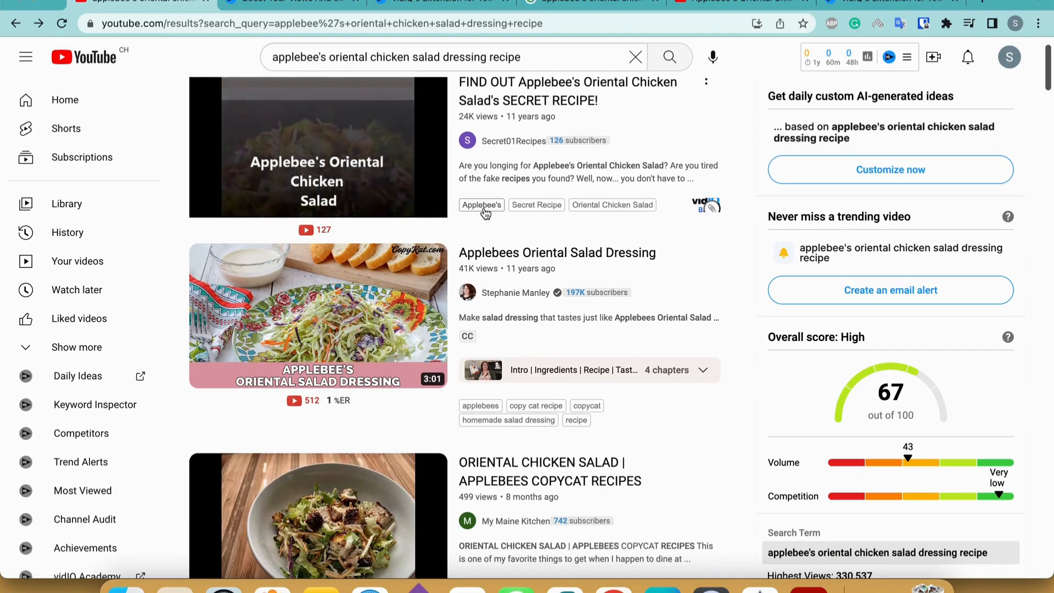
pyautogui.scroll(-1, 525, 228)
pyautogui.scroll(-5, 525, 226)
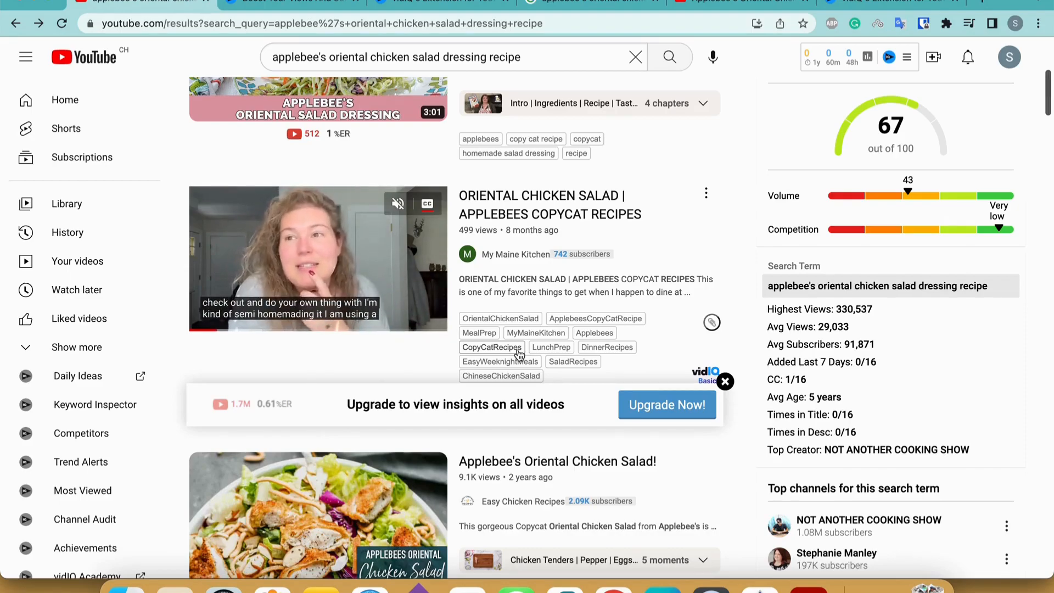
pyautogui.scroll(-5, 521, 345)
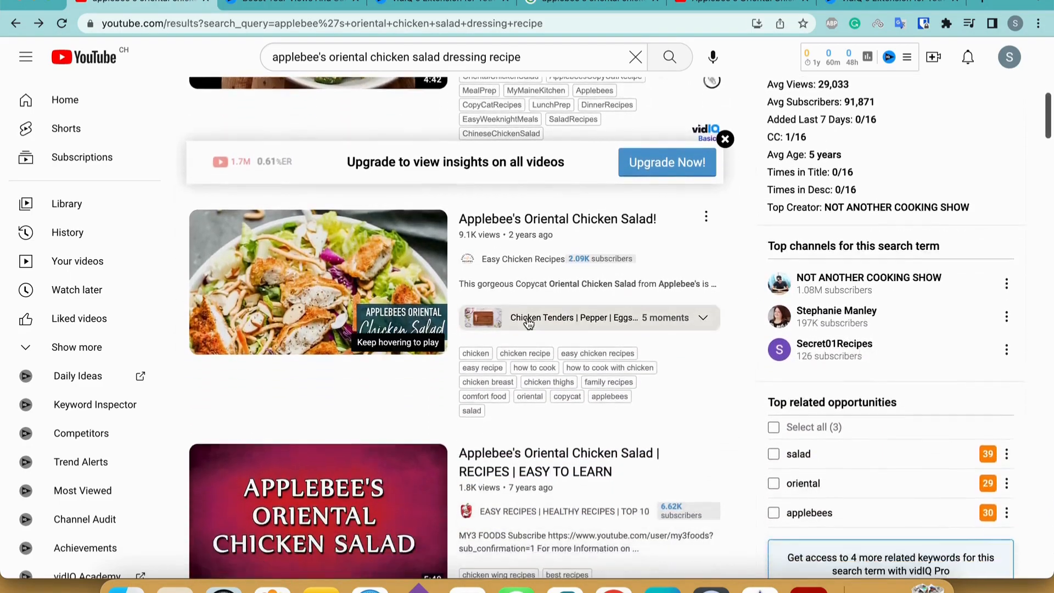
pyautogui.scroll(-1, 528, 324)
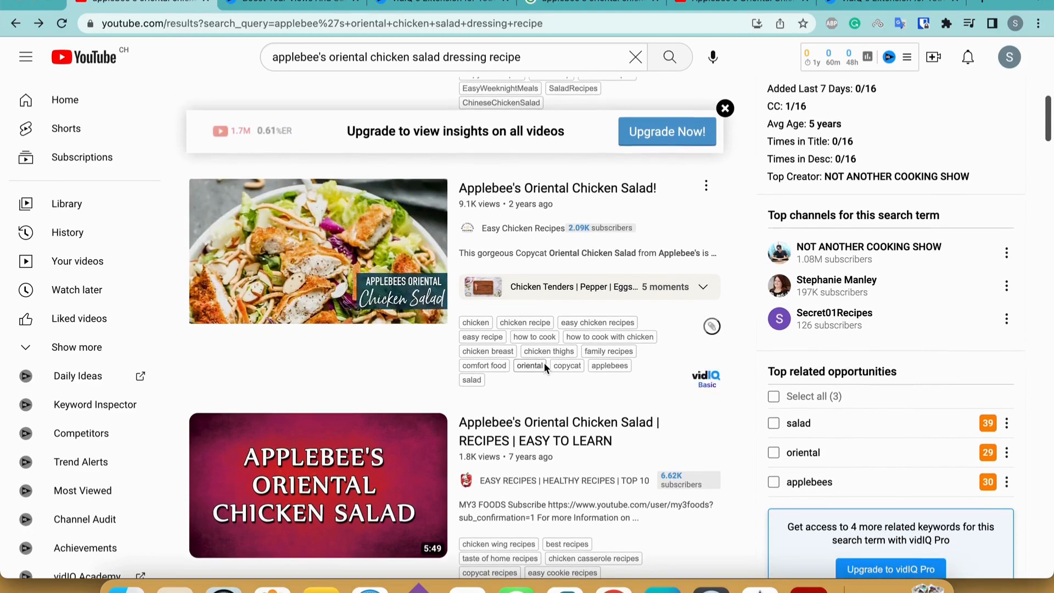
pyautogui.scroll(12, 545, 368)
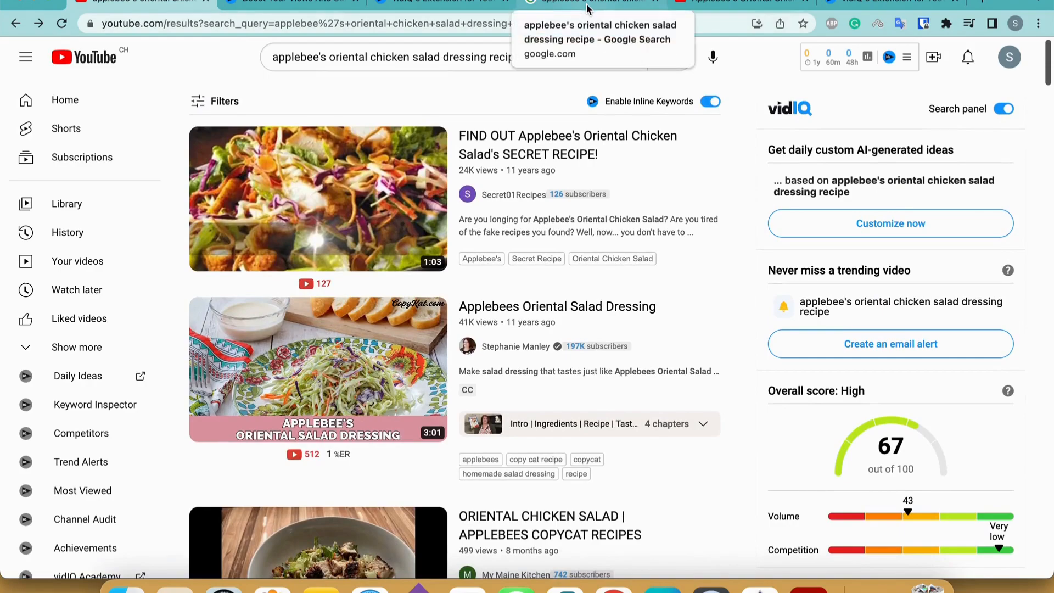
# Switch to the Google search for the Applebee's dressing recipe and review its video results.
pyautogui.click(587, 9)
pyautogui.scroll(10, 581, 257)
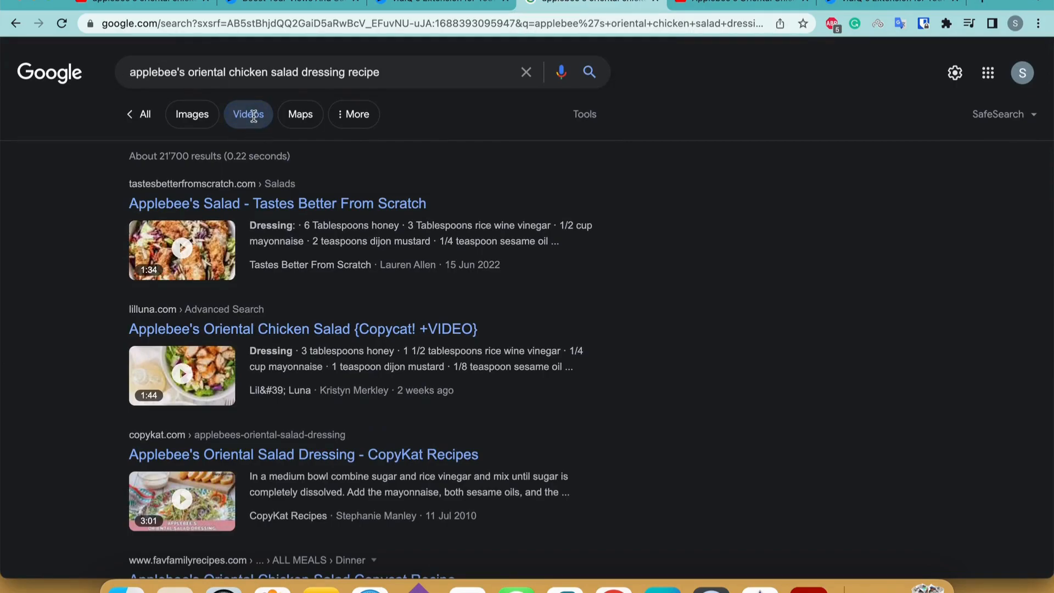
pyautogui.scroll(-7, 333, 255)
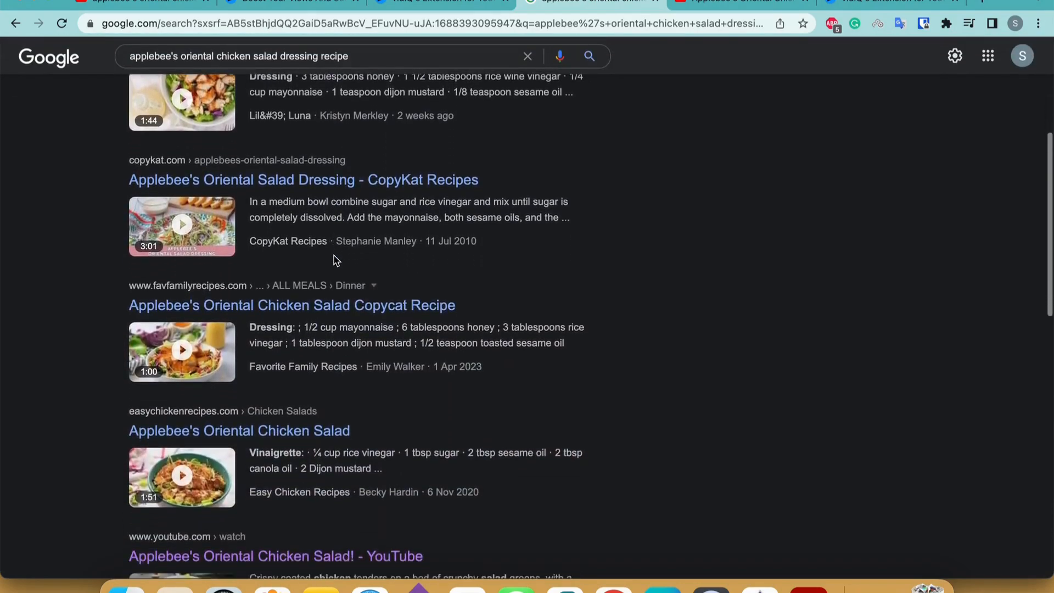
pyautogui.scroll(-3, 333, 255)
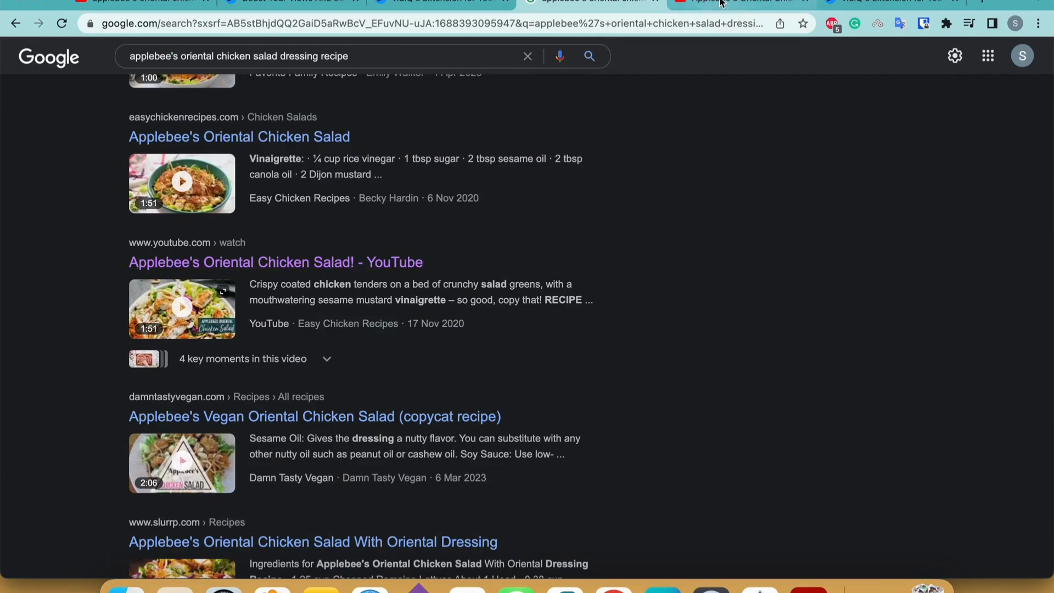
# View the "Applebee's Oriental Chicken Salad!" YouTube video page and return to Google's video results to compare the competing entries.
pyautogui.click(720, 2)
pyautogui.scroll(15, 557, 351)
pyautogui.scroll(2, 557, 350)
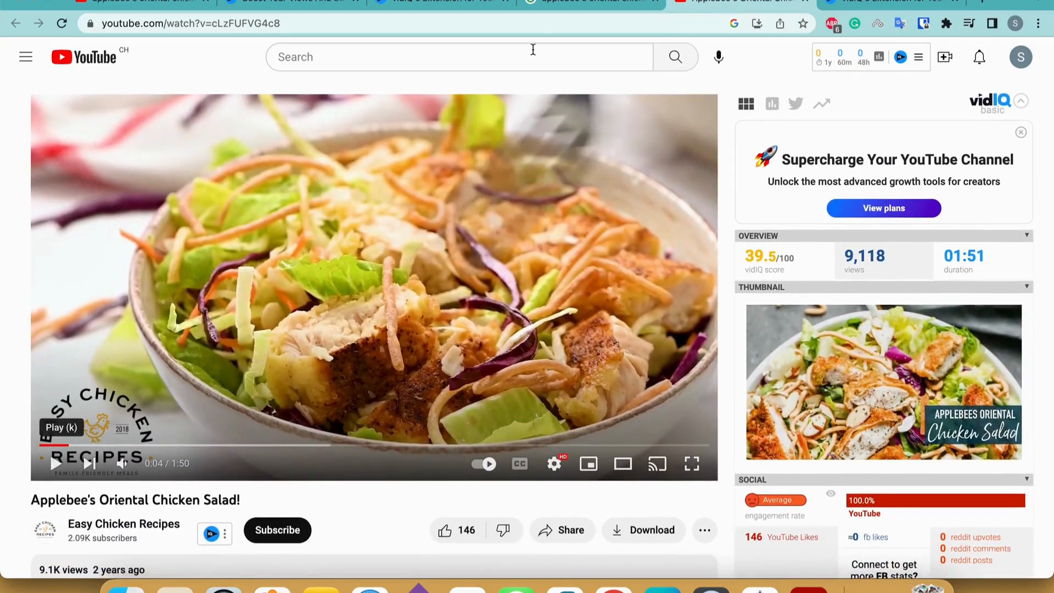
pyautogui.click(579, 4)
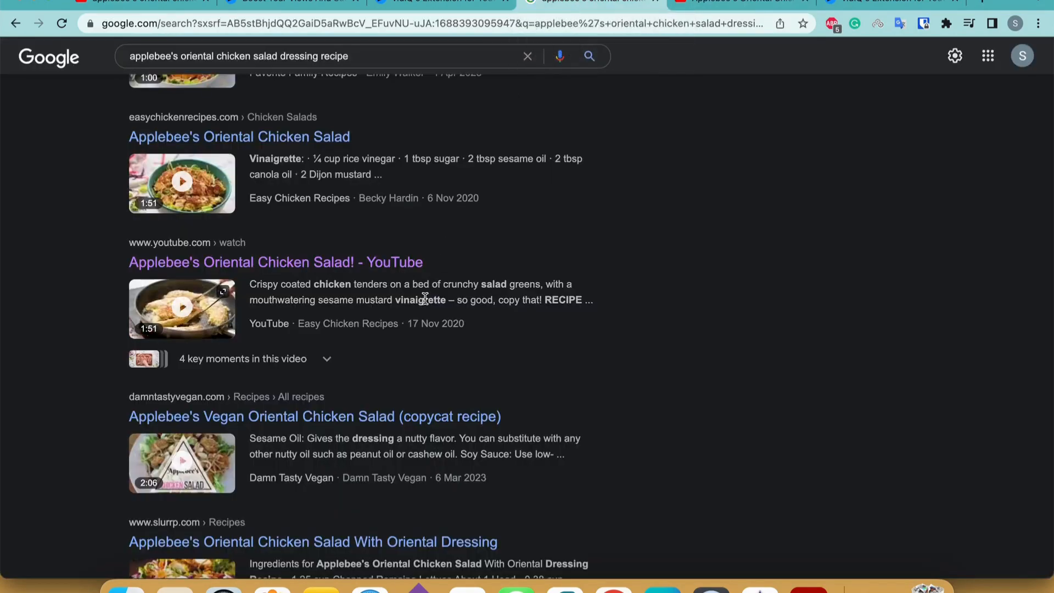
pyautogui.scroll(4, 425, 298)
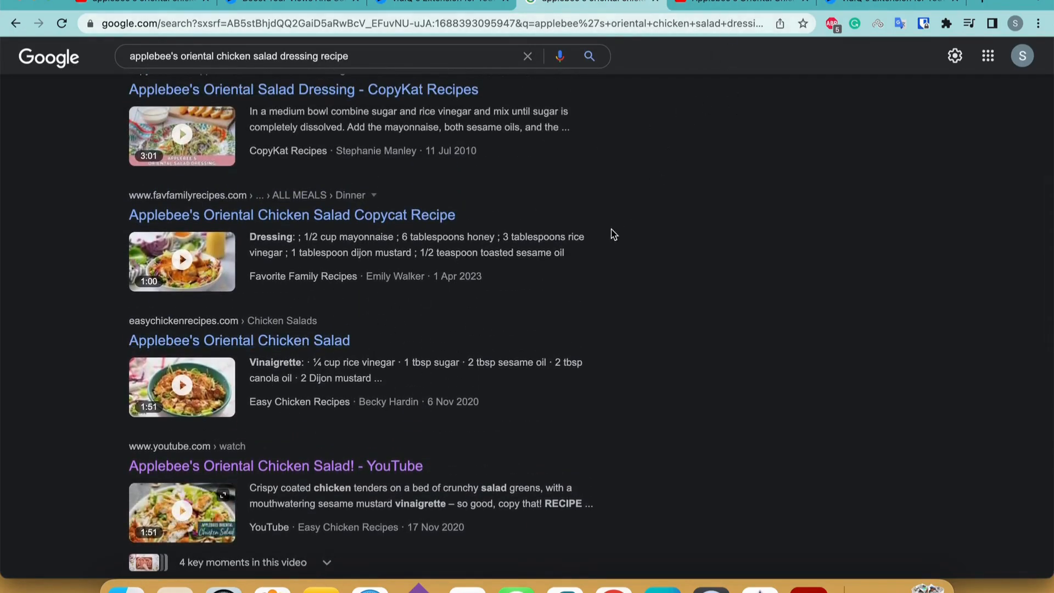
pyautogui.scroll(1, 530, 297)
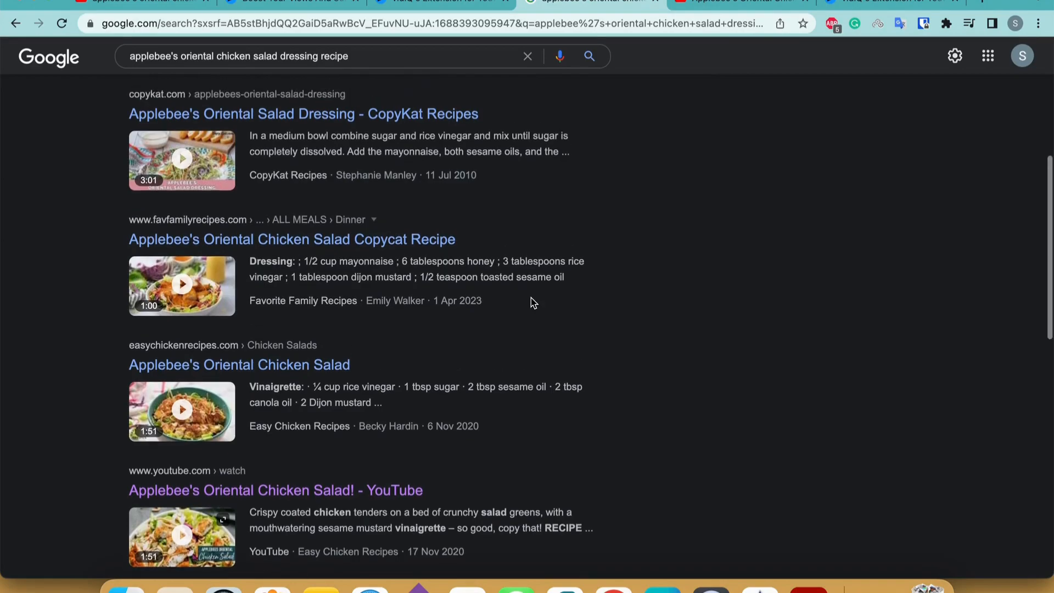
# Reopen the Applebee's salad video page and examine its vidIQ channel statistics, video tags and channel tags.
pyautogui.click(706, 3)
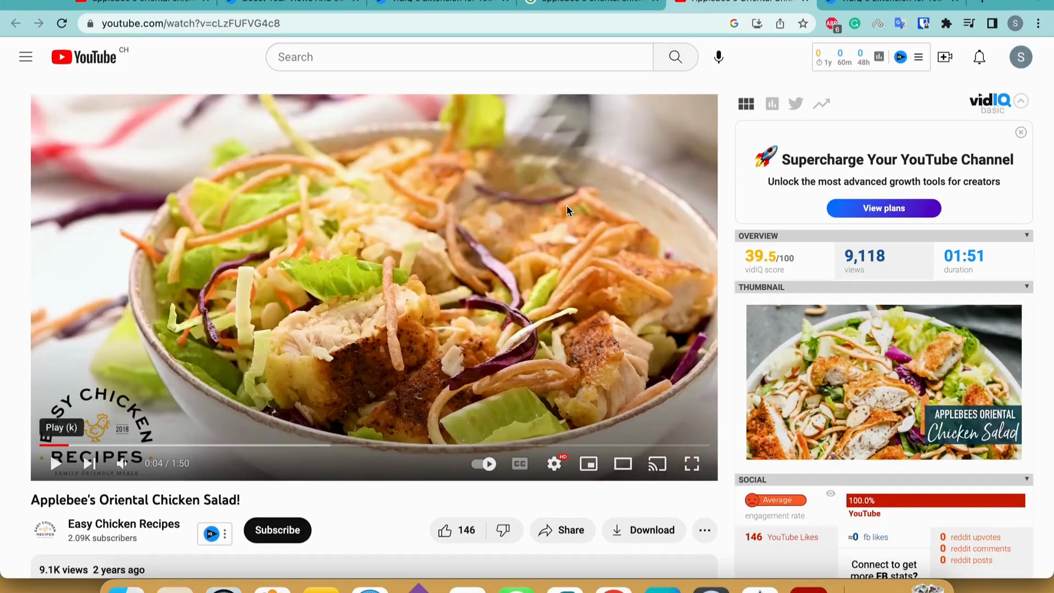
pyautogui.scroll(-15, 566, 205)
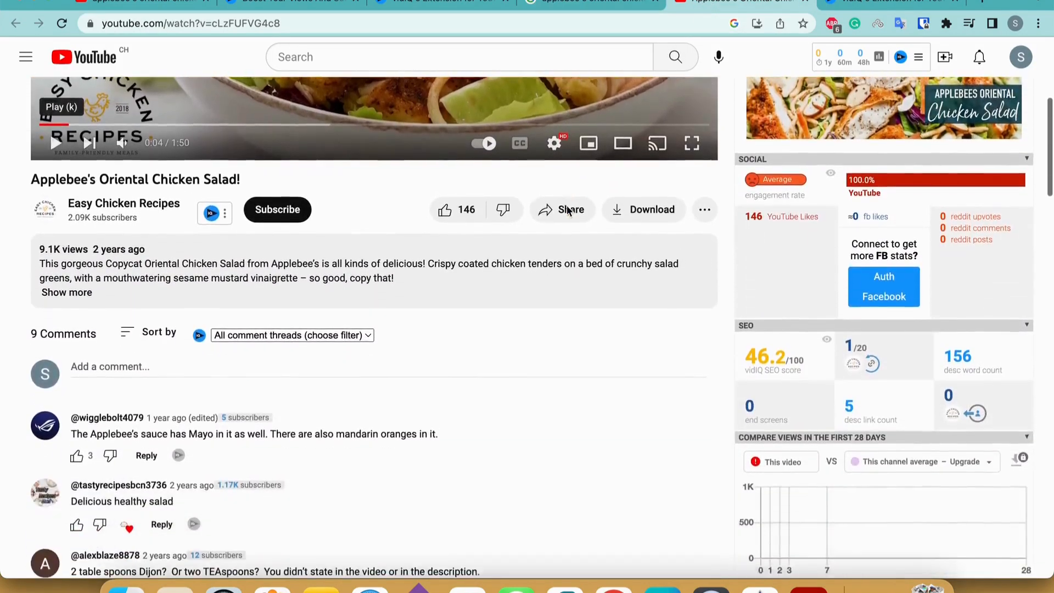
pyautogui.scroll(-20, 568, 212)
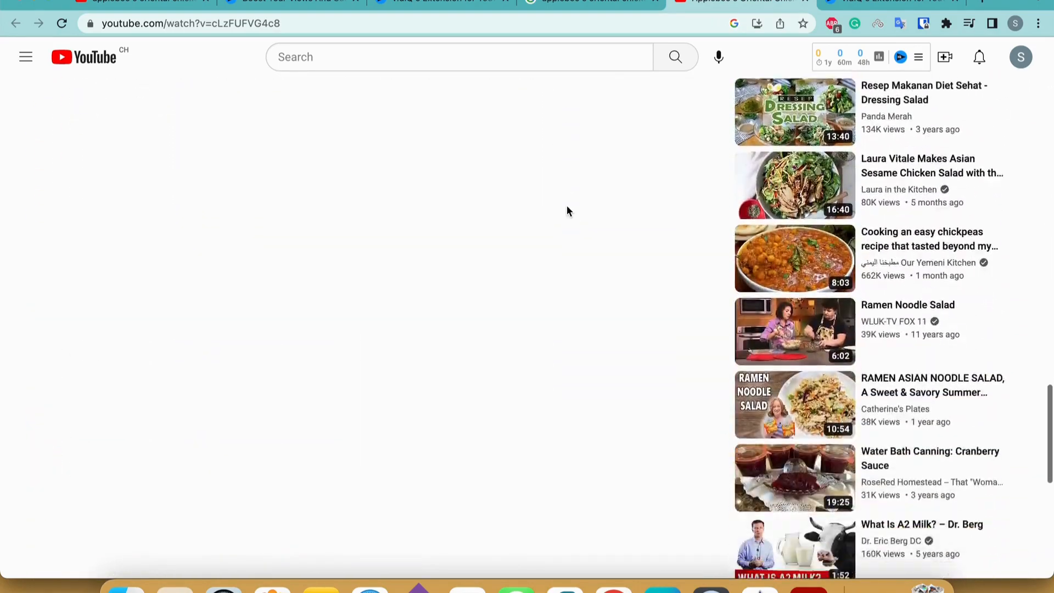
pyautogui.scroll(-2, 567, 211)
pyautogui.scroll(10, 566, 211)
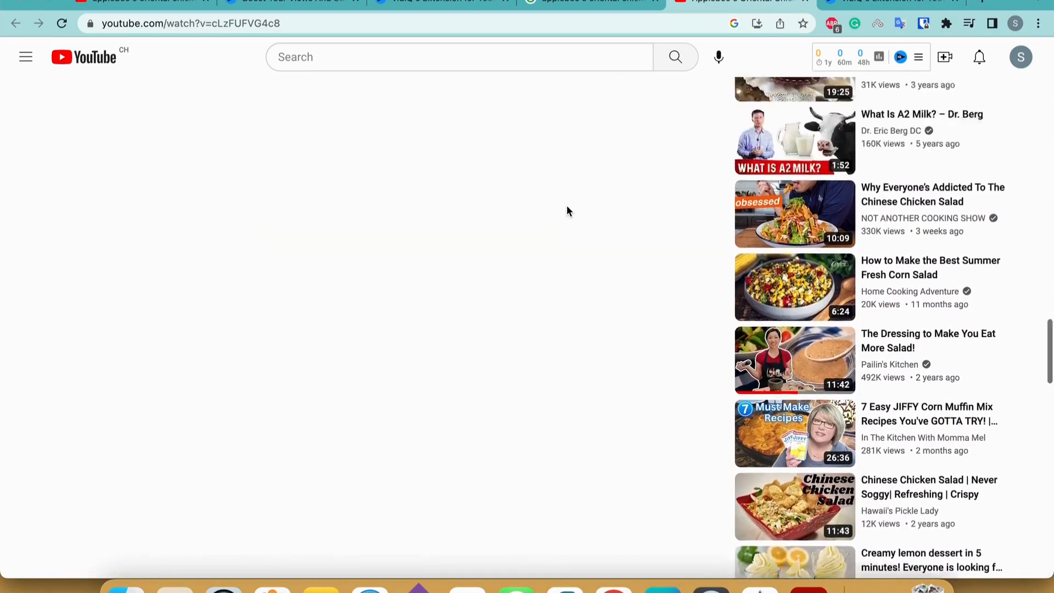
pyautogui.scroll(15, 567, 210)
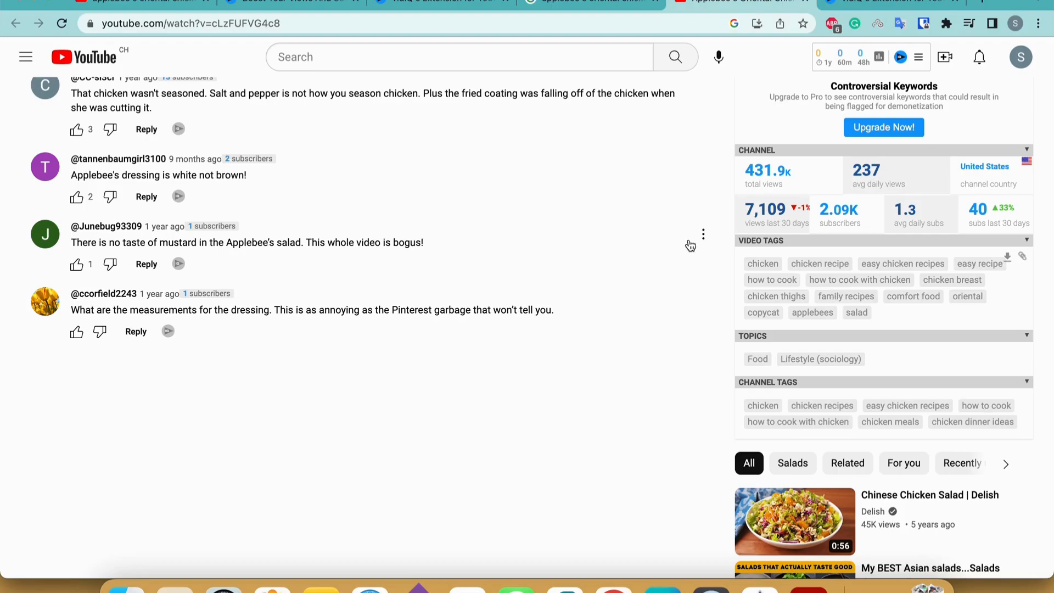
# Revisit the Google video results and go back to the YouTube search results for the Applebee's keyword.
pyautogui.click(586, 4)
pyautogui.scroll(3, 529, 262)
pyautogui.click(144, 5)
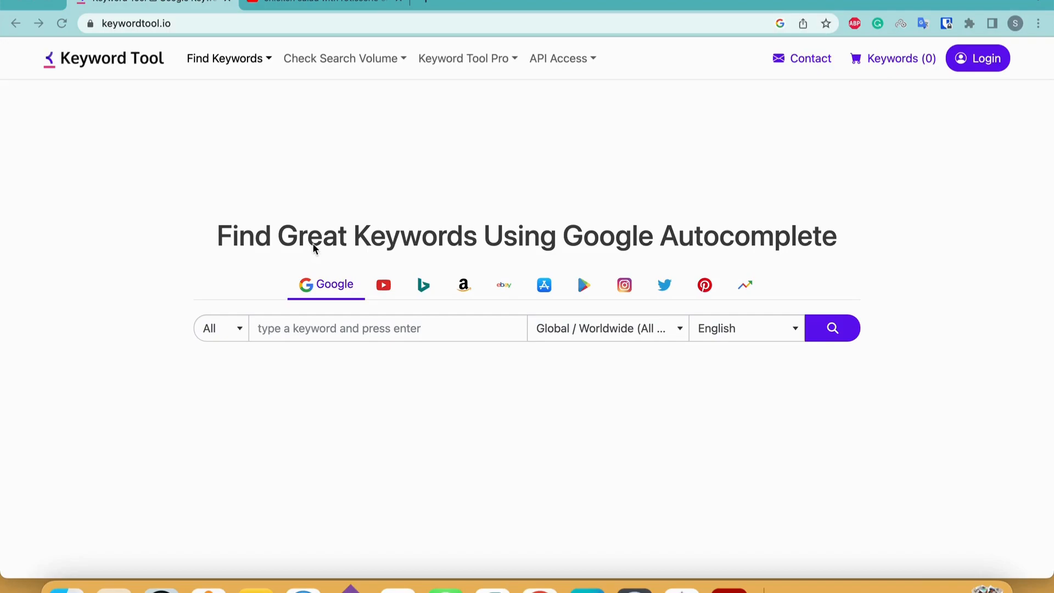
# On Keyword Tool, choose YouTube as the source and search for "Chicken salad" keywords for United States in English.
pyautogui.click(384, 291)
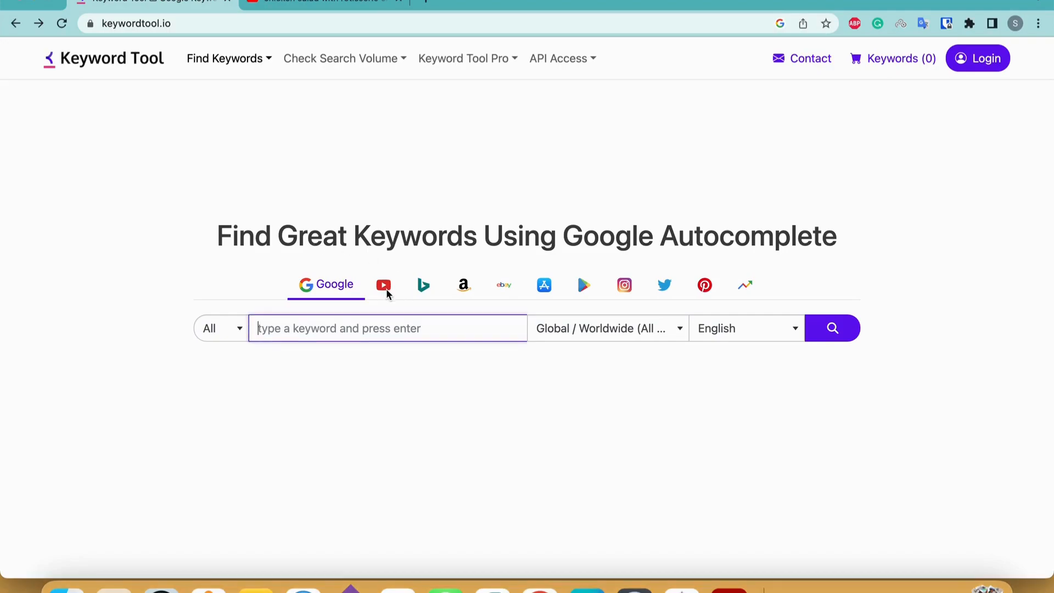
pyautogui.click(387, 291)
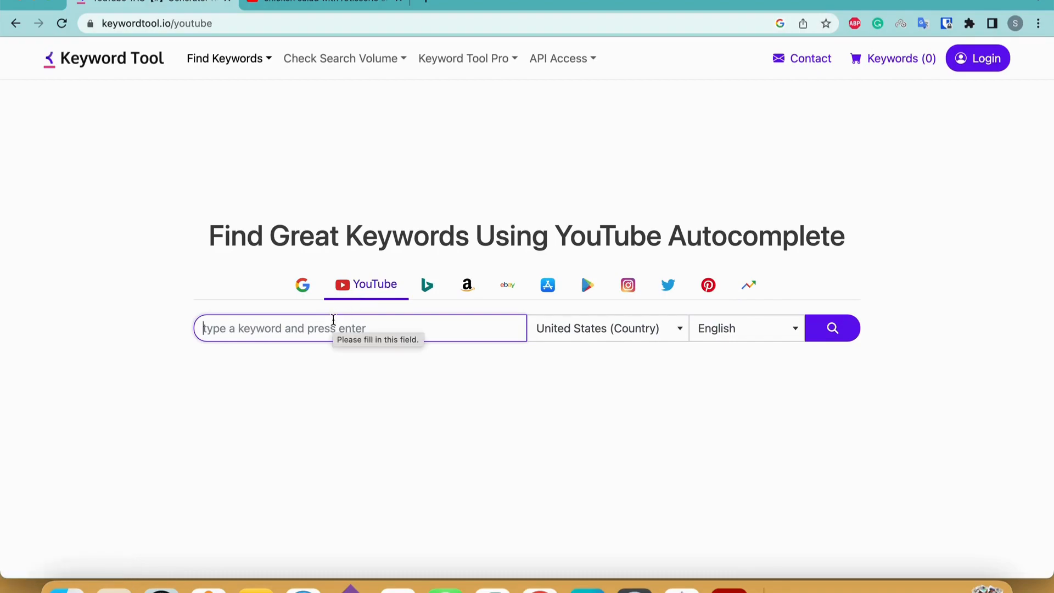
pyautogui.write('C')
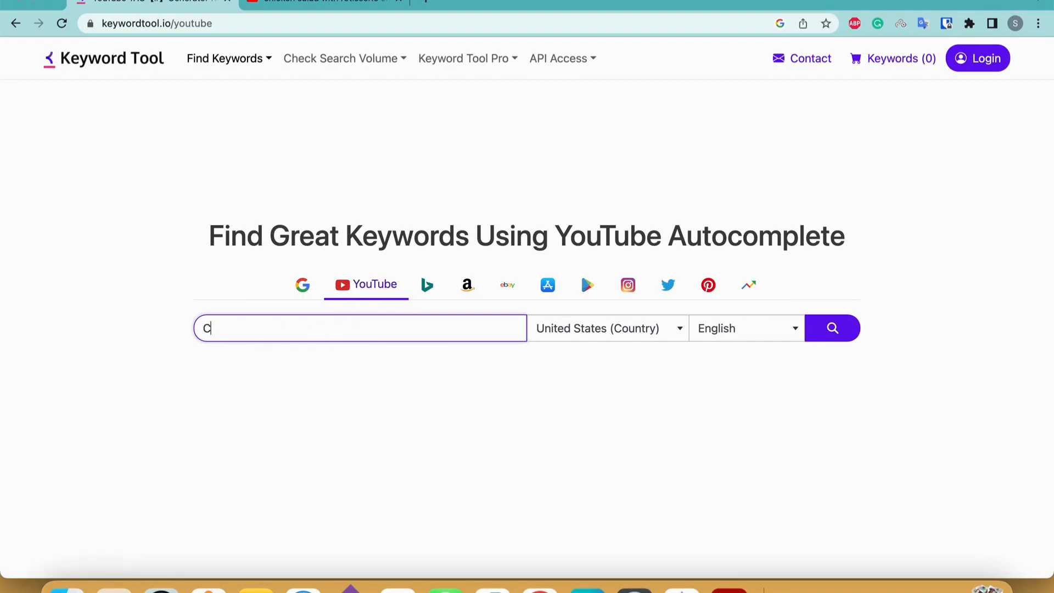
pyautogui.write('hicken salad')
pyautogui.scroll(-1, 576, 428)
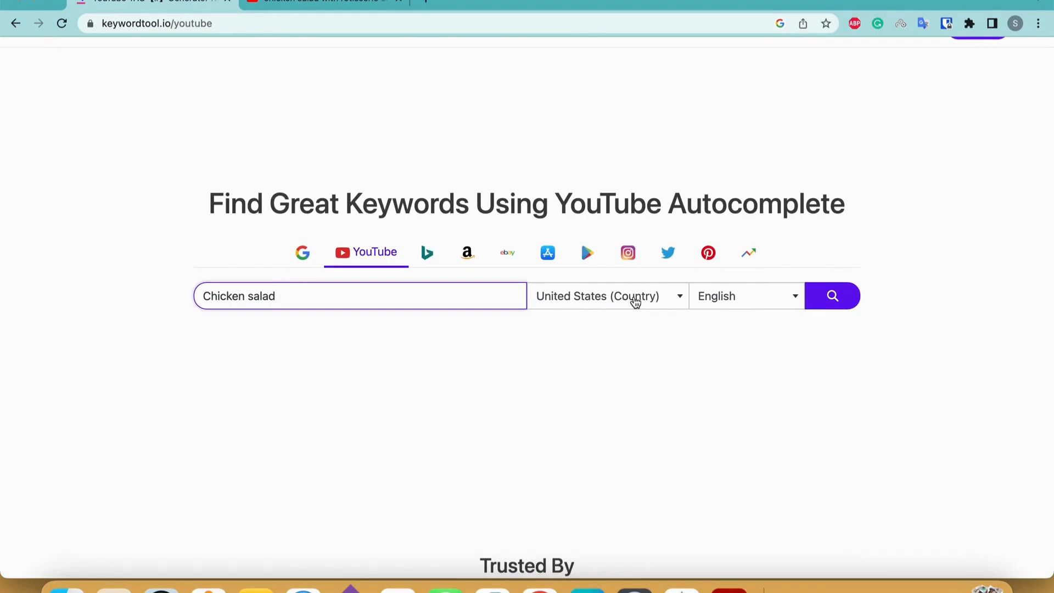
pyautogui.click(832, 296)
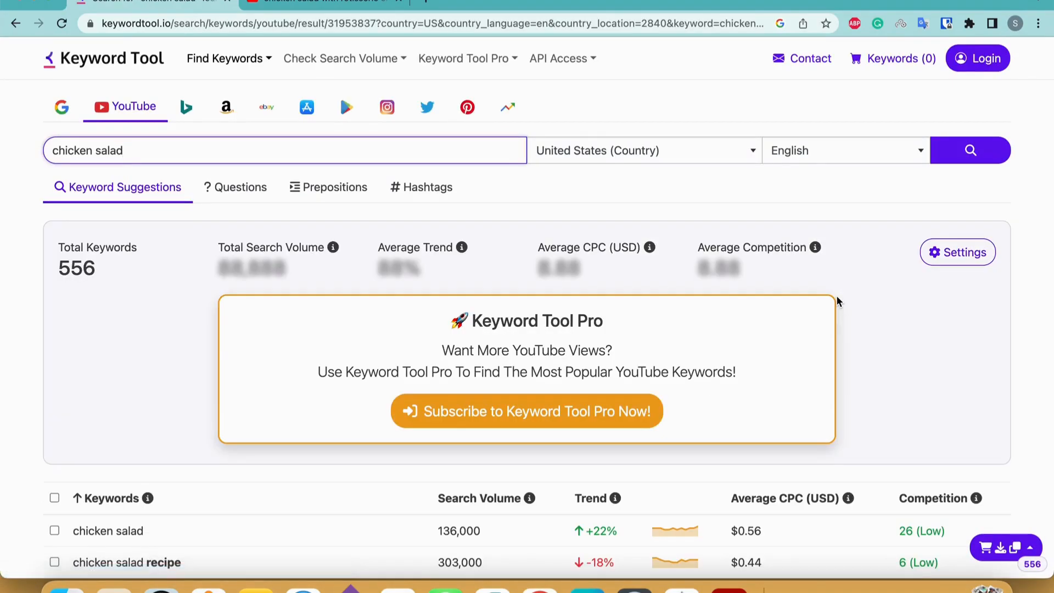
# Examine the YouTube keyword suggestions for "chicken salad" with their search volume, trend, CPC and competition columns.
pyautogui.scroll(-3, 710, 284)
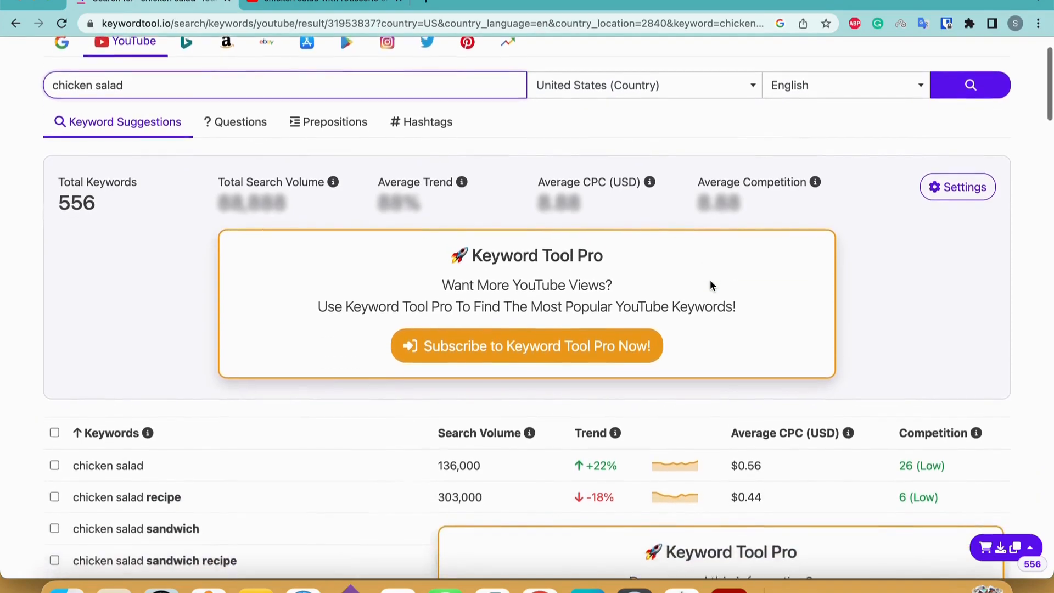
pyautogui.scroll(-2, 711, 285)
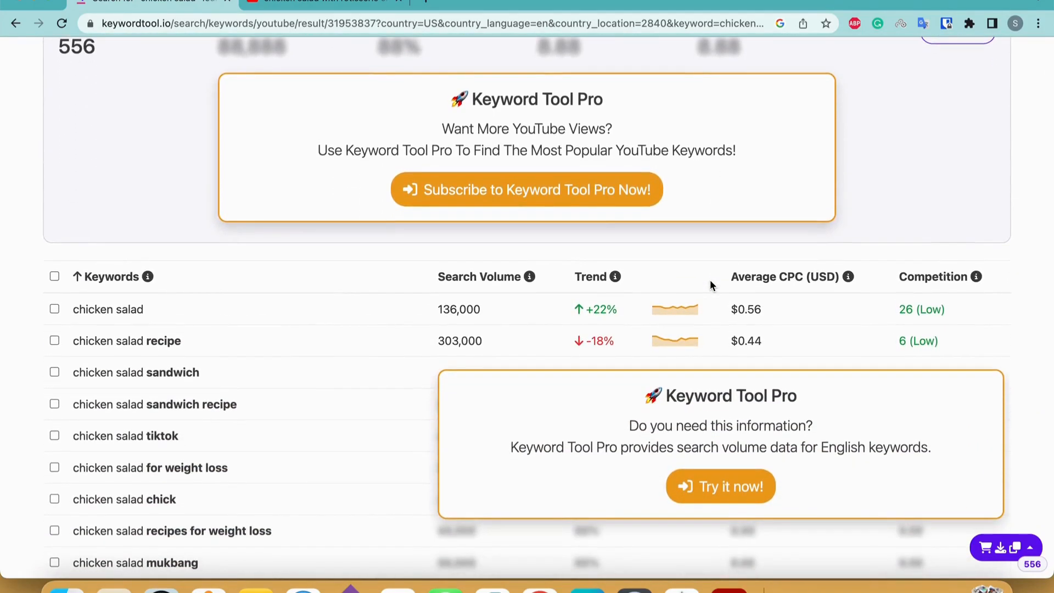
pyautogui.scroll(-1, 710, 284)
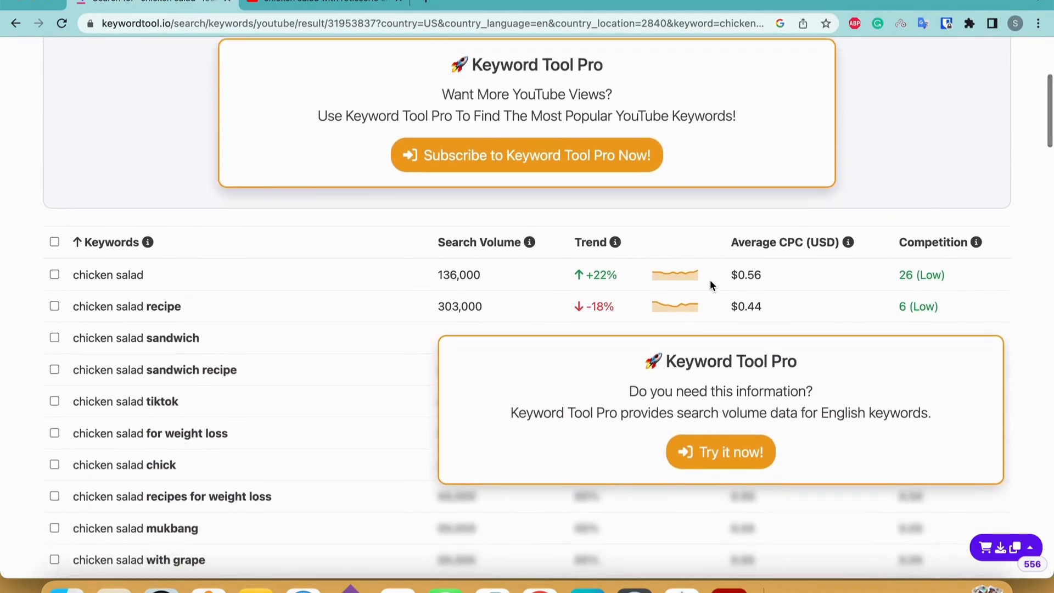
pyautogui.scroll(-3, 709, 280)
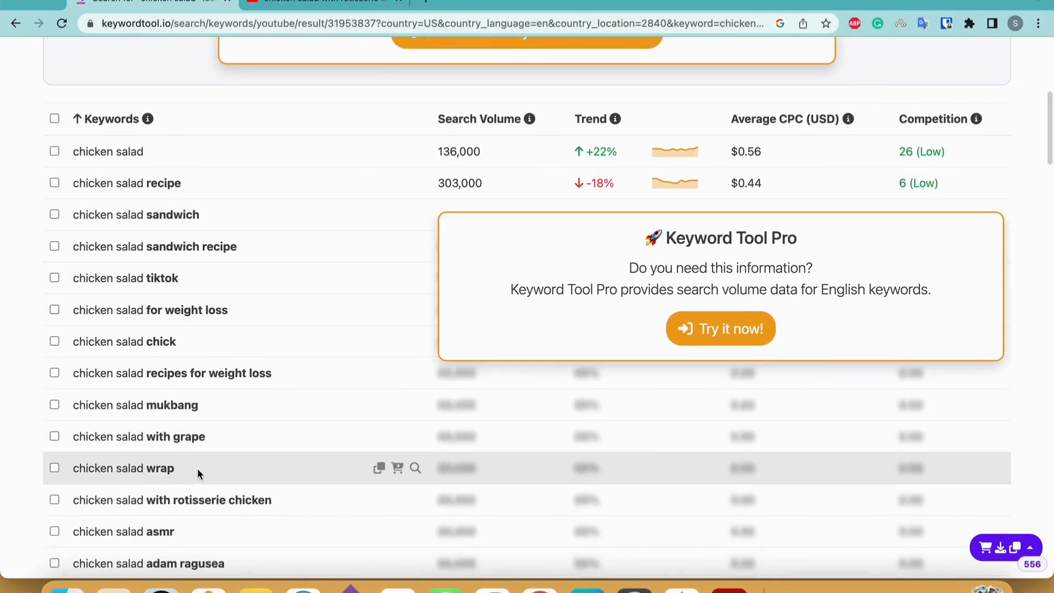
pyautogui.scroll(10, 212, 367)
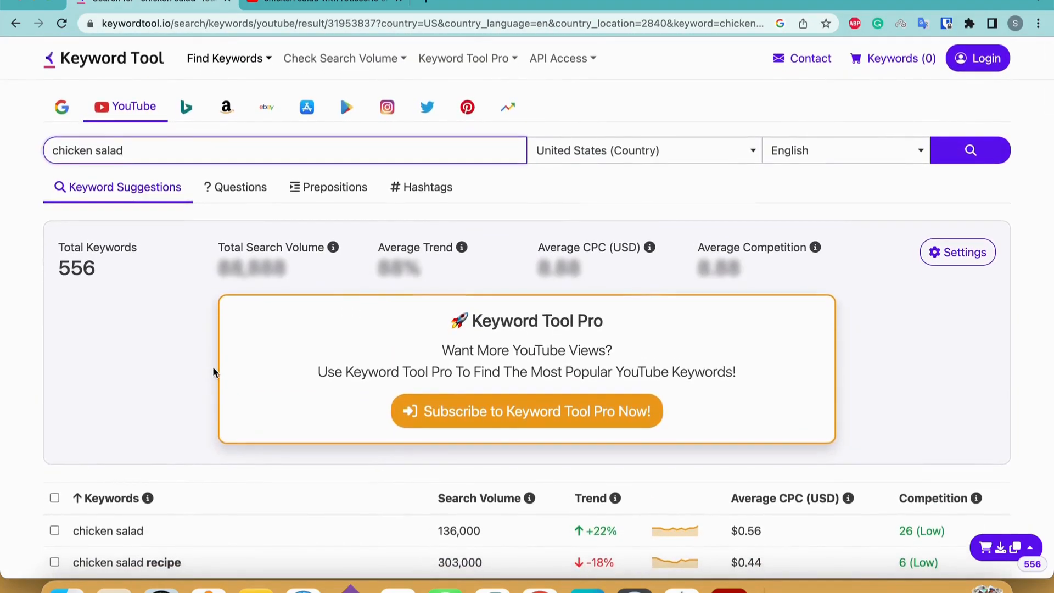
# Review the Questions, Prepositions and Hashtags results for "chicken salad" in Keyword Tool.
pyautogui.click(241, 189)
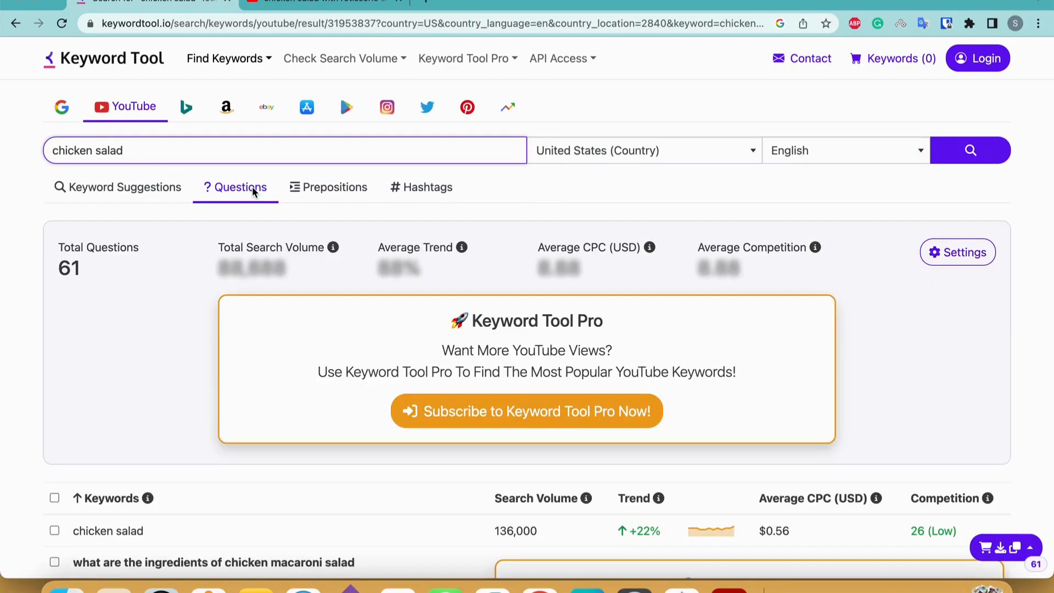
pyautogui.scroll(-5, 212, 367)
pyautogui.scroll(5, 212, 368)
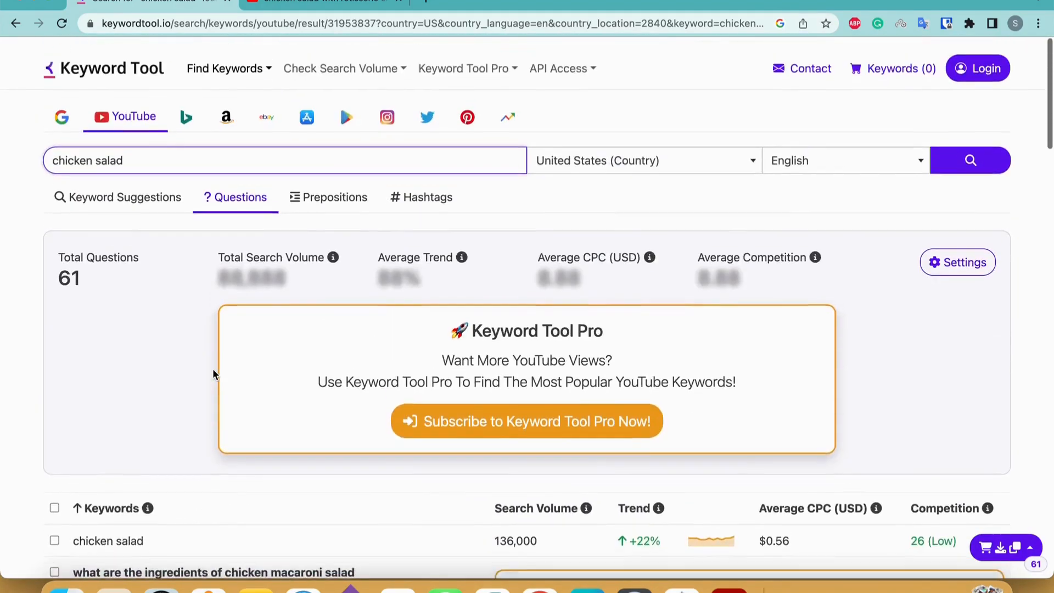
pyautogui.click(338, 192)
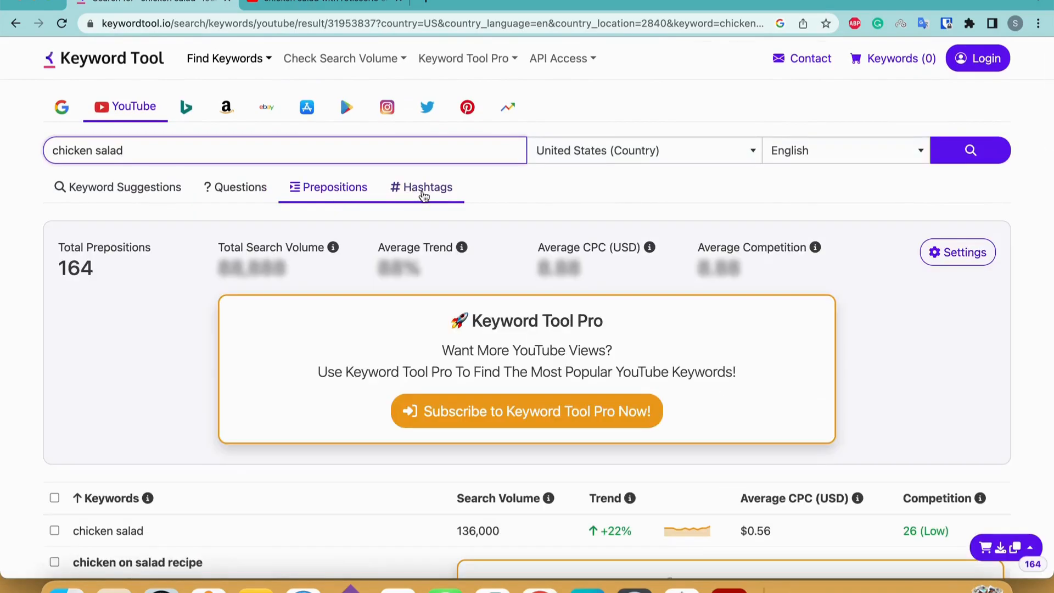
pyautogui.scroll(-3, 228, 416)
pyautogui.scroll(3, 228, 416)
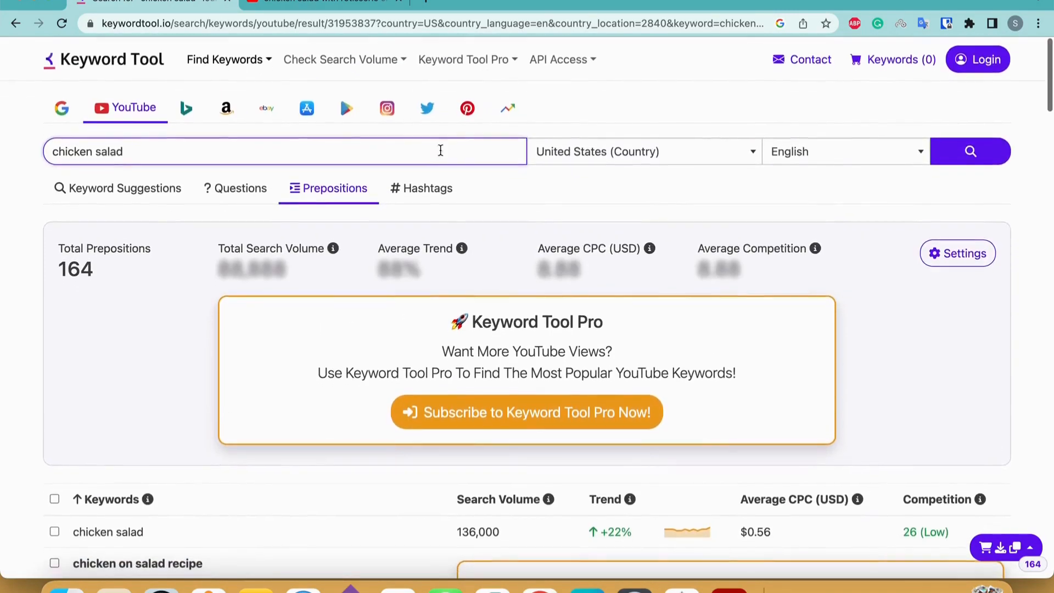
pyautogui.click(415, 193)
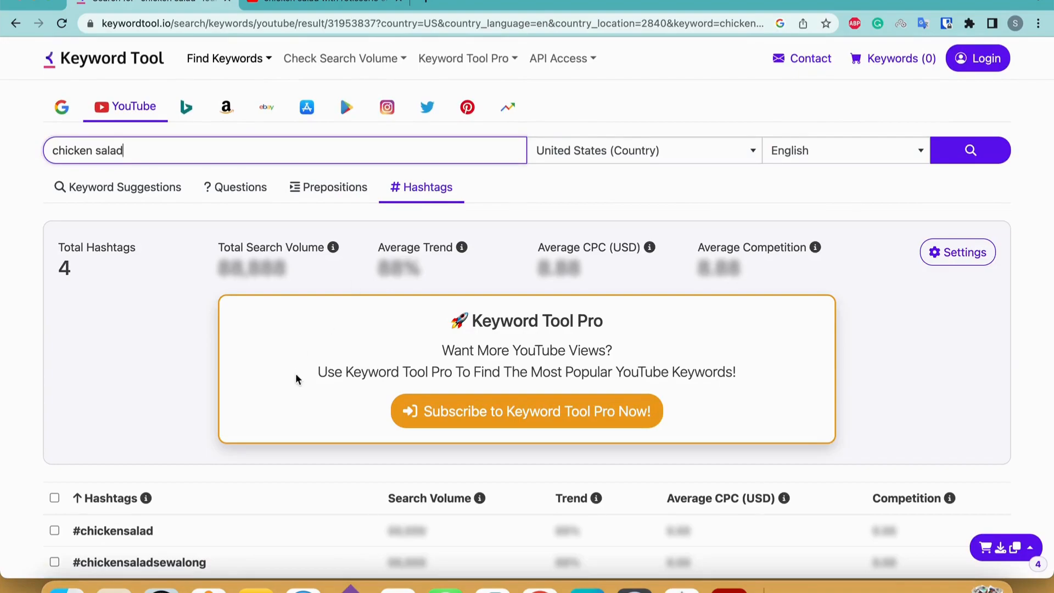
pyautogui.scroll(-3, 296, 379)
pyautogui.scroll(-2, 282, 405)
pyautogui.scroll(5, 282, 405)
# Return to the keyword suggestions for "chicken salad" and look through the long-tail variations.
pyautogui.click(117, 192)
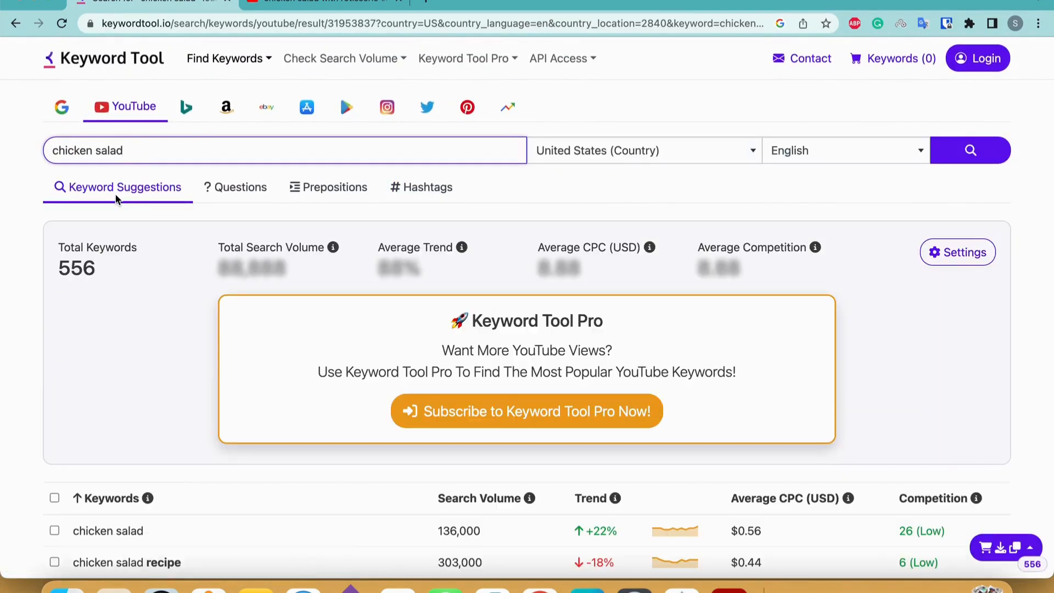
pyautogui.scroll(-8, 248, 392)
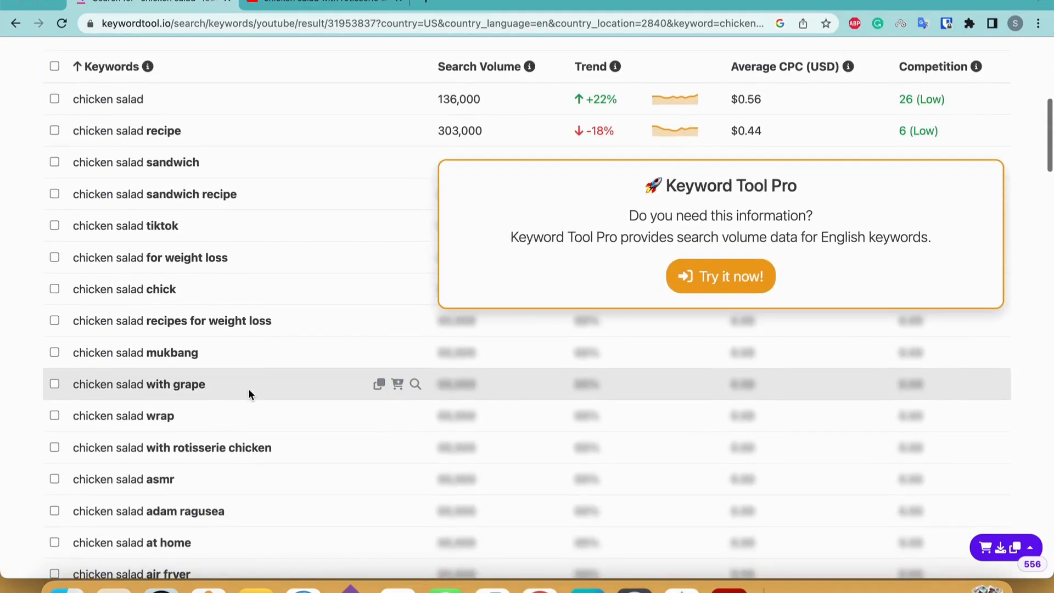
pyautogui.scroll(-6, 249, 393)
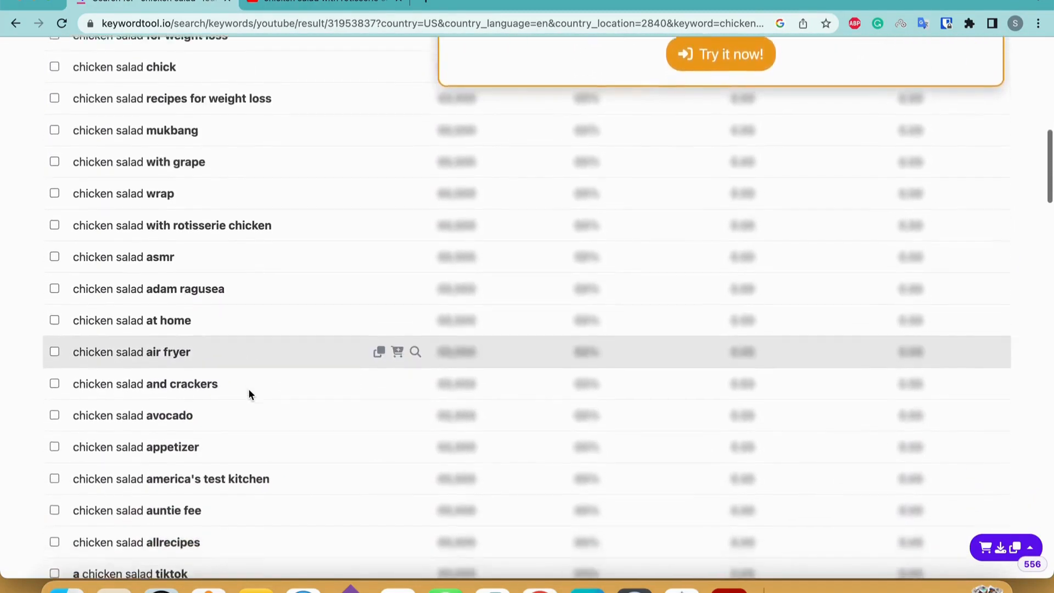
pyautogui.scroll(-5, 250, 394)
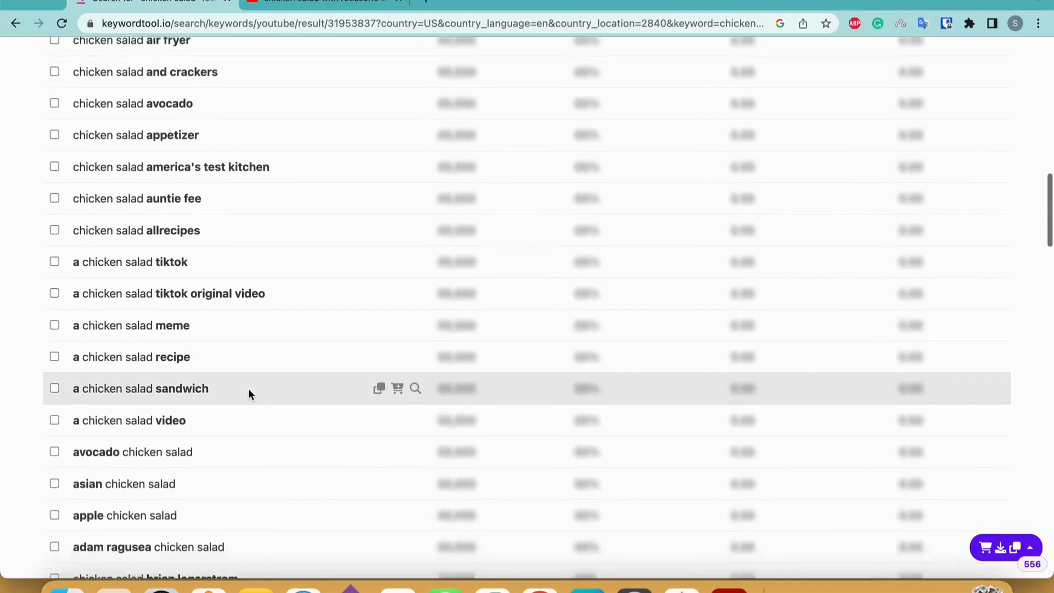
pyautogui.scroll(5, 248, 394)
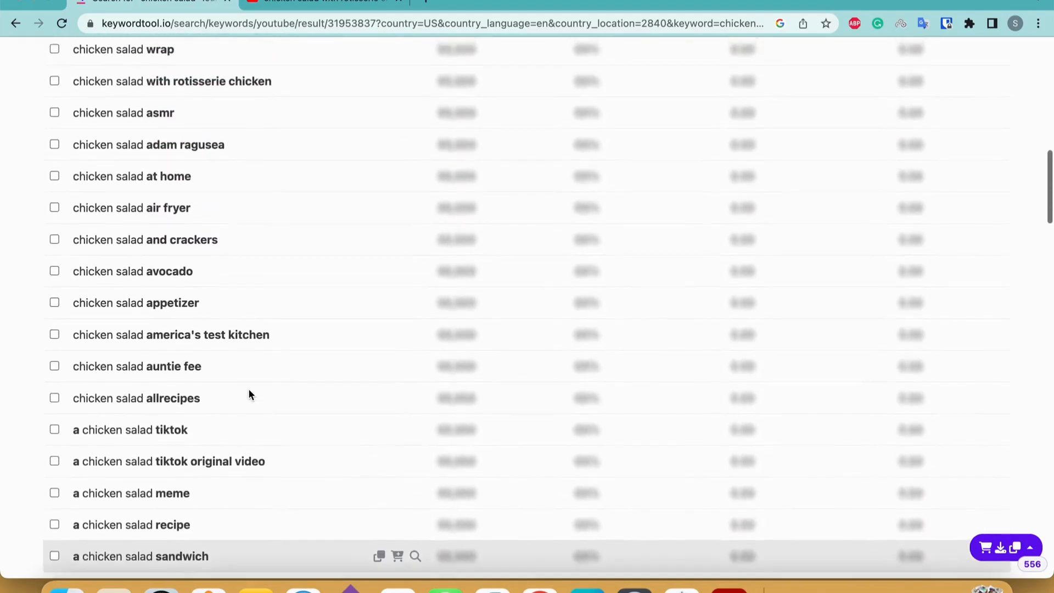
pyautogui.scroll(2, 249, 394)
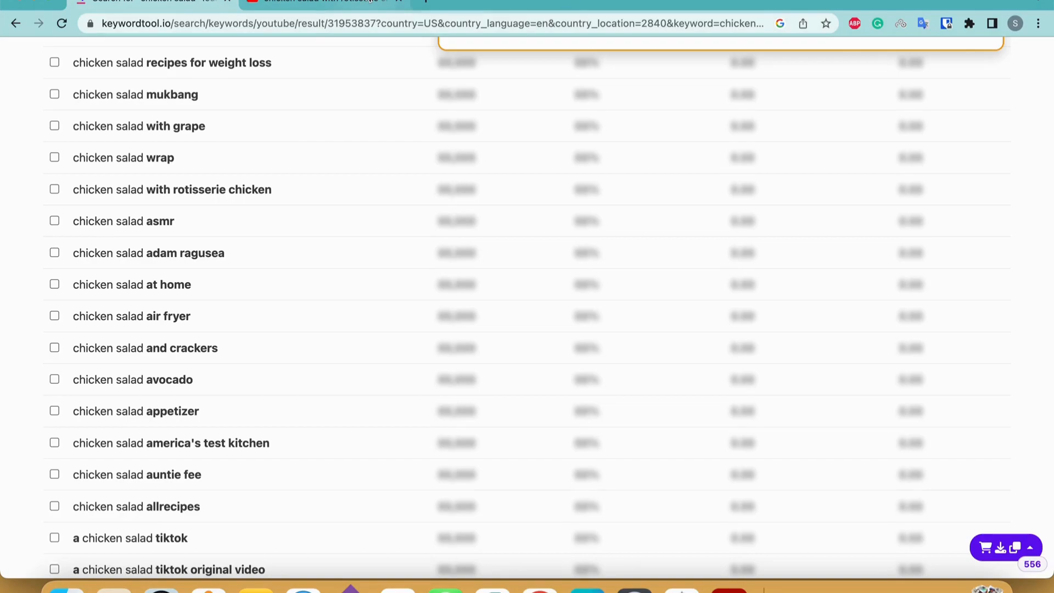
# Switch to the YouTube results for "chicken salad with rotisserie chicken" and examine the video tags and vidIQ keyword score.
pyautogui.click(370, 2)
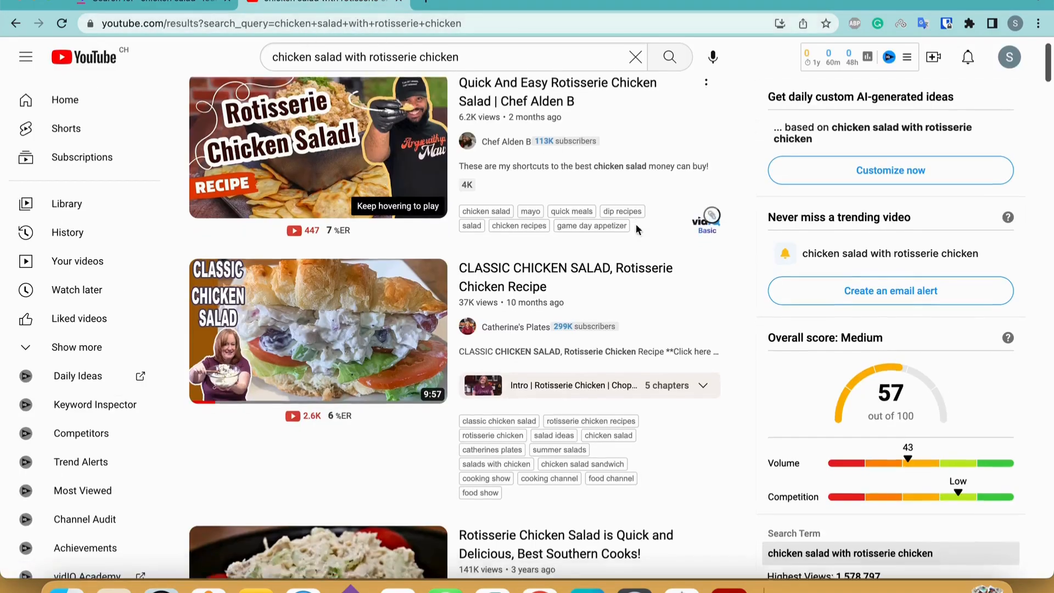
pyautogui.scroll(-3, 741, 225)
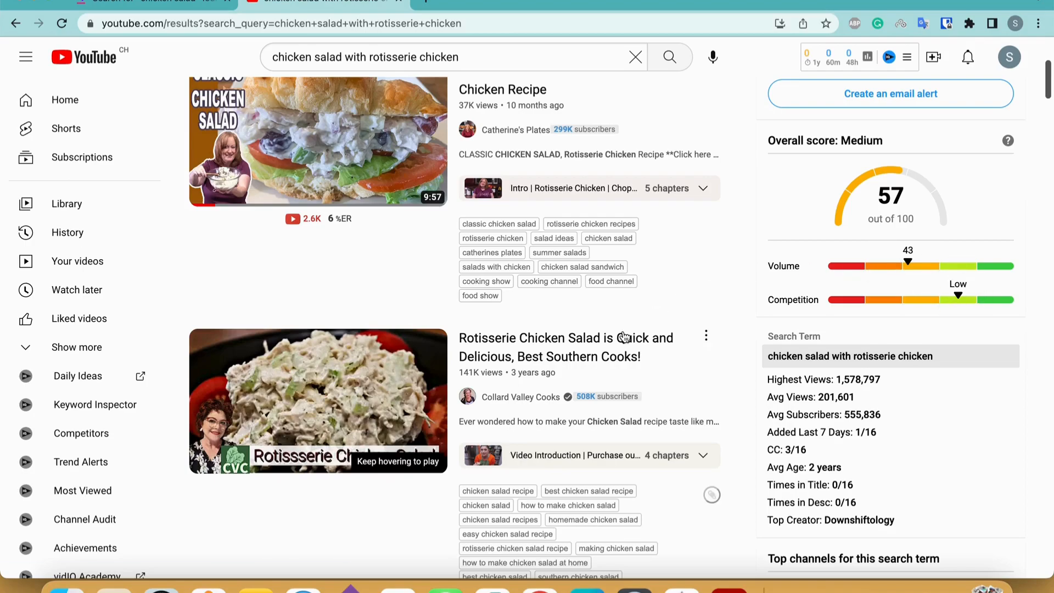
pyautogui.scroll(4, 318, 417)
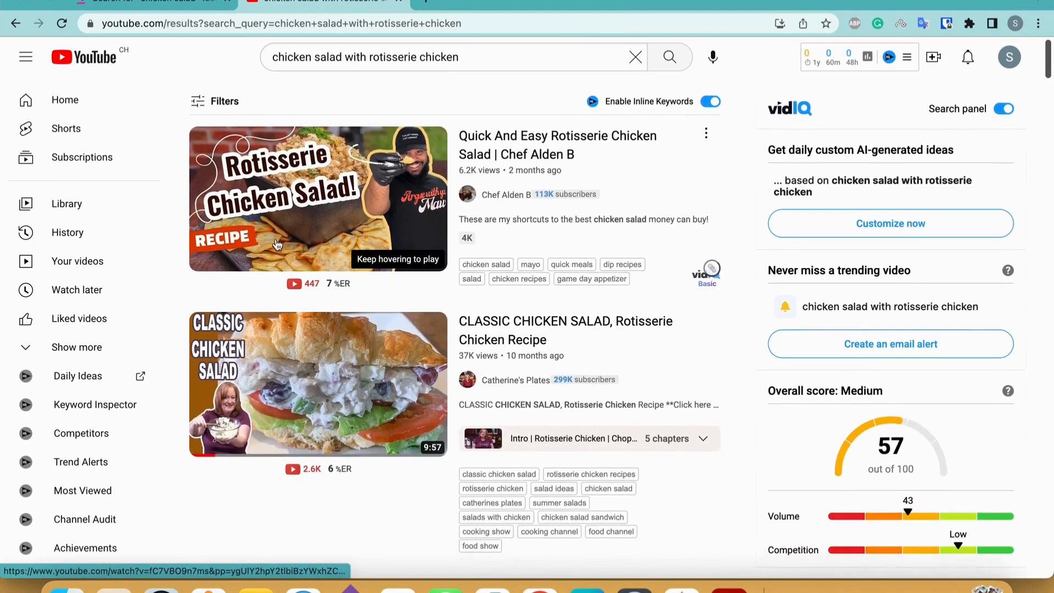
# Go back to Keyword Tool and examine the suggested hashtags for "chicken salad".
pyautogui.click(144, 2)
pyautogui.scroll(9, 237, 222)
pyautogui.scroll(3, 236, 223)
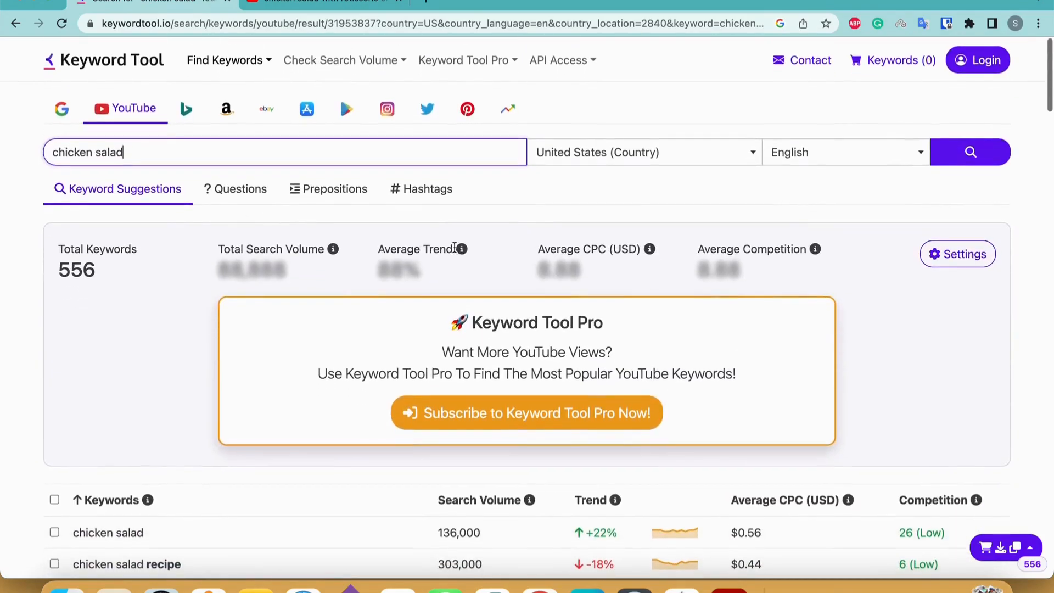
pyautogui.click(417, 188)
pyautogui.scroll(-6, 312, 347)
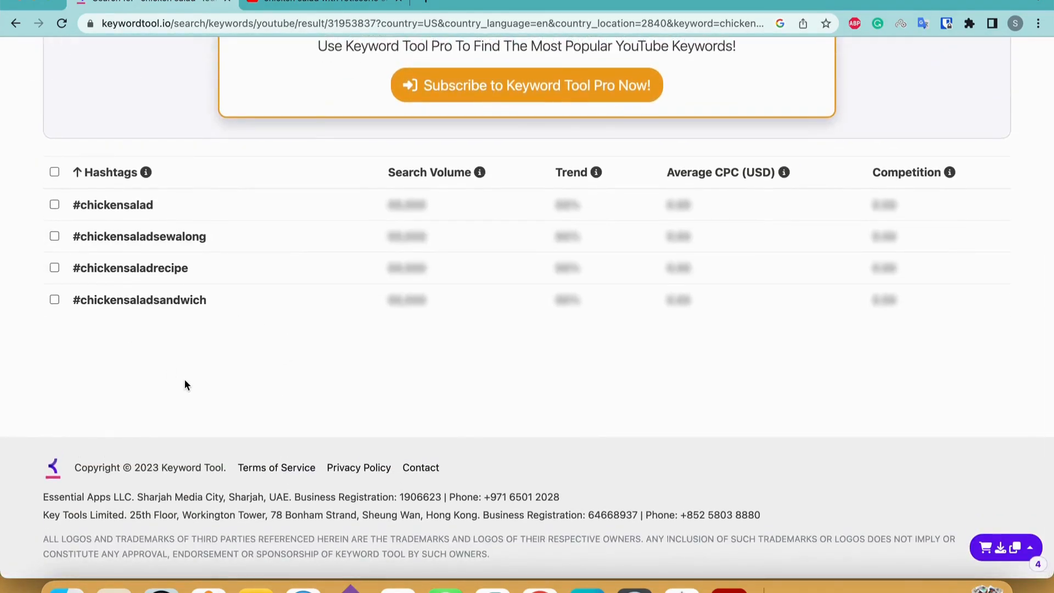
pyautogui.scroll(6, 184, 385)
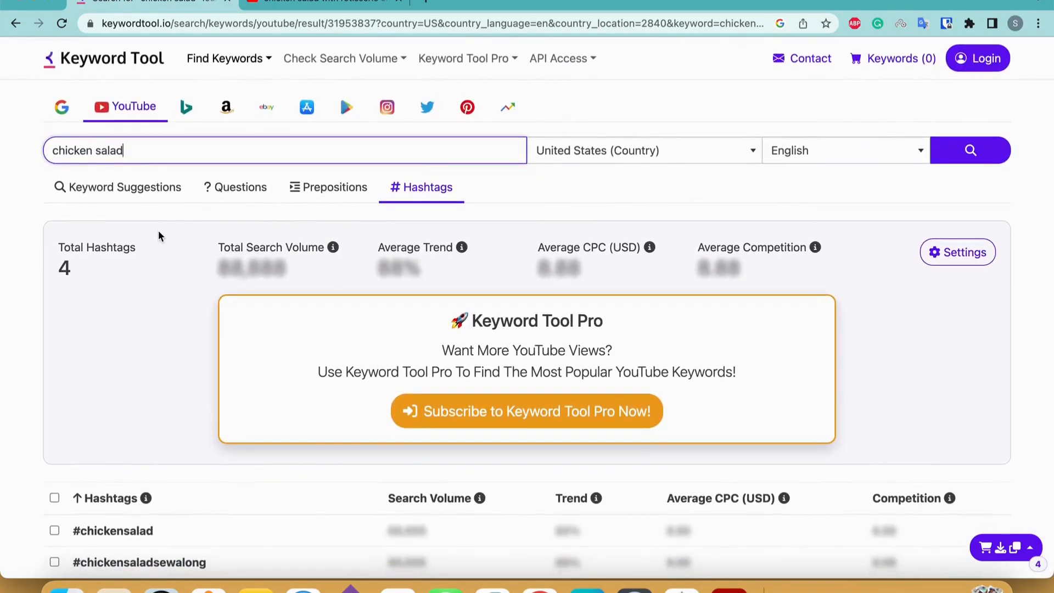
# Show the "chicken salad" keyword suggestions again and browse further through the listed phrases.
pyautogui.click(136, 194)
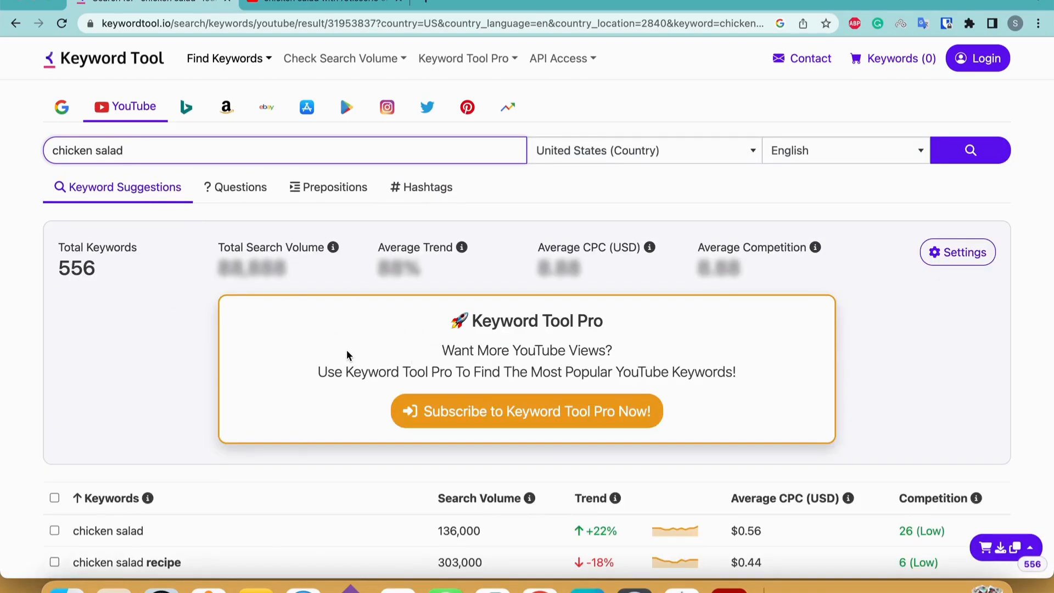
pyautogui.scroll(-10, 347, 354)
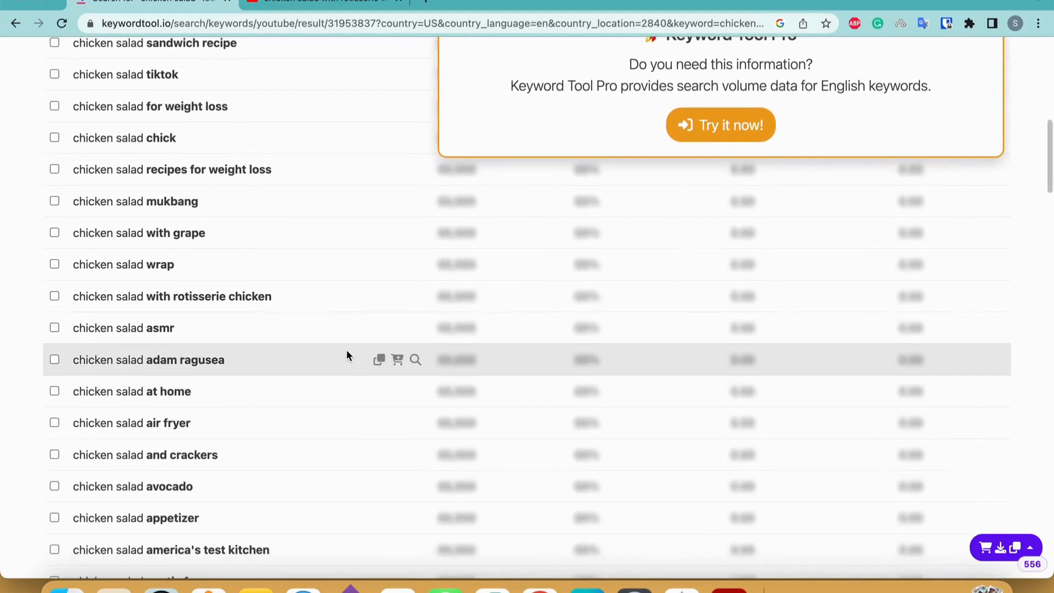
pyautogui.scroll(-6, 347, 355)
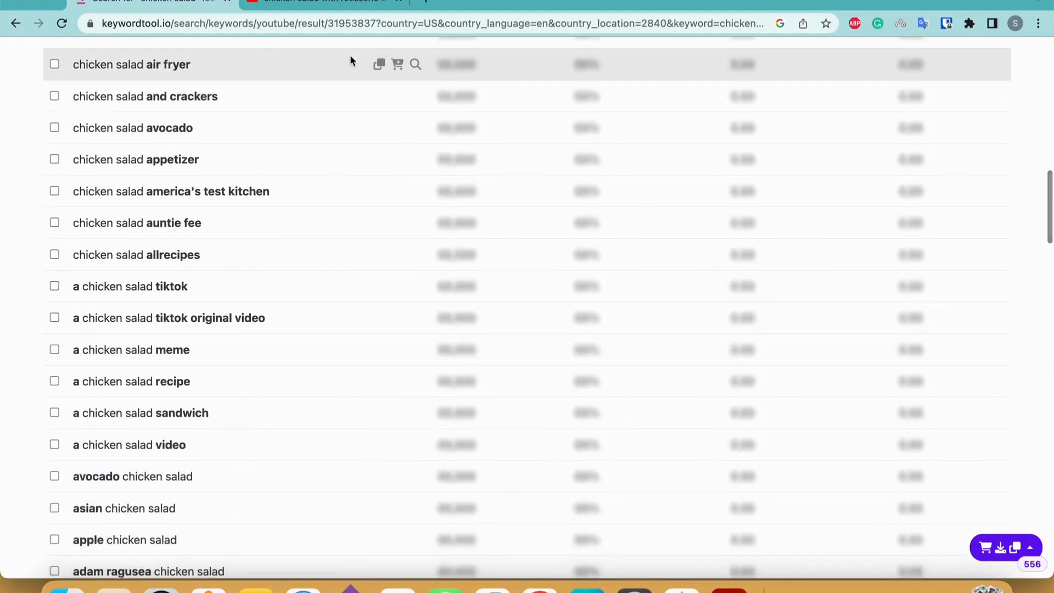
# Search for "google trends" in a new browser tab and open the Explore page of Google Trends.
pyautogui.click(329, 2)
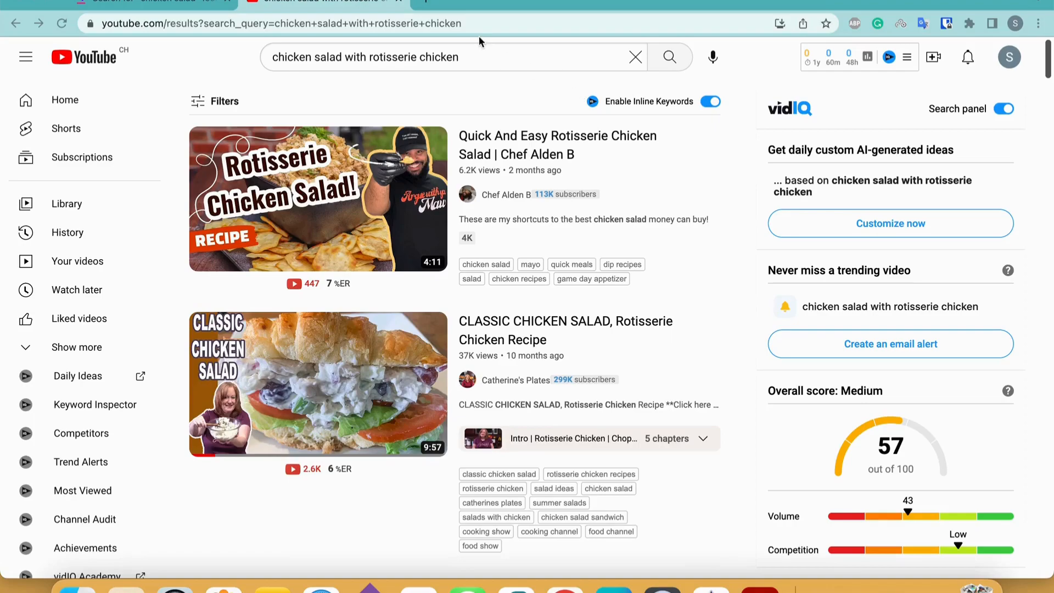
pyautogui.click(428, 3)
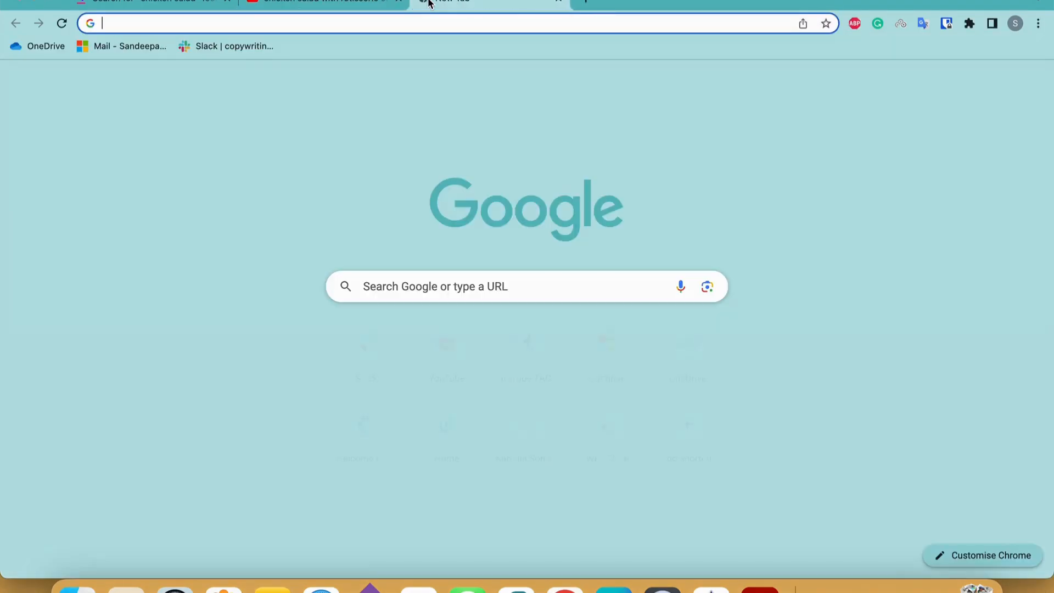
pyautogui.write('g')
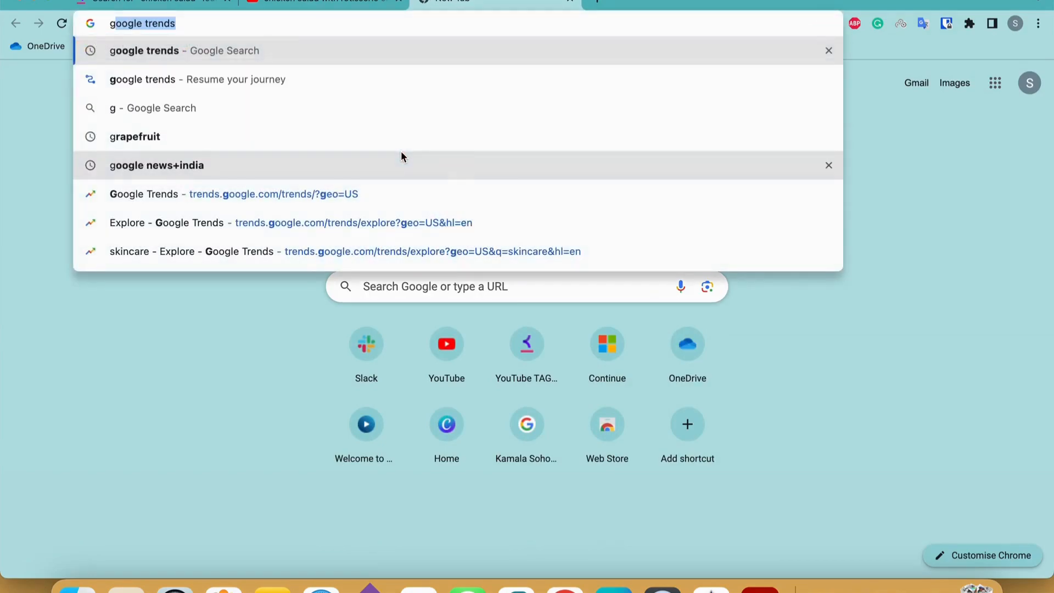
pyautogui.click(259, 48)
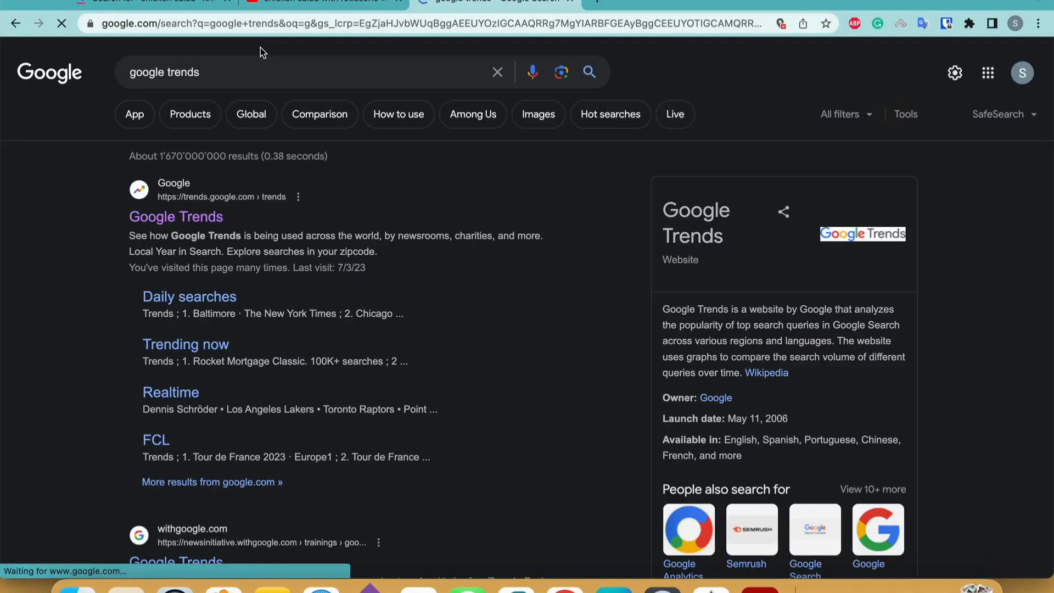
pyautogui.click(211, 216)
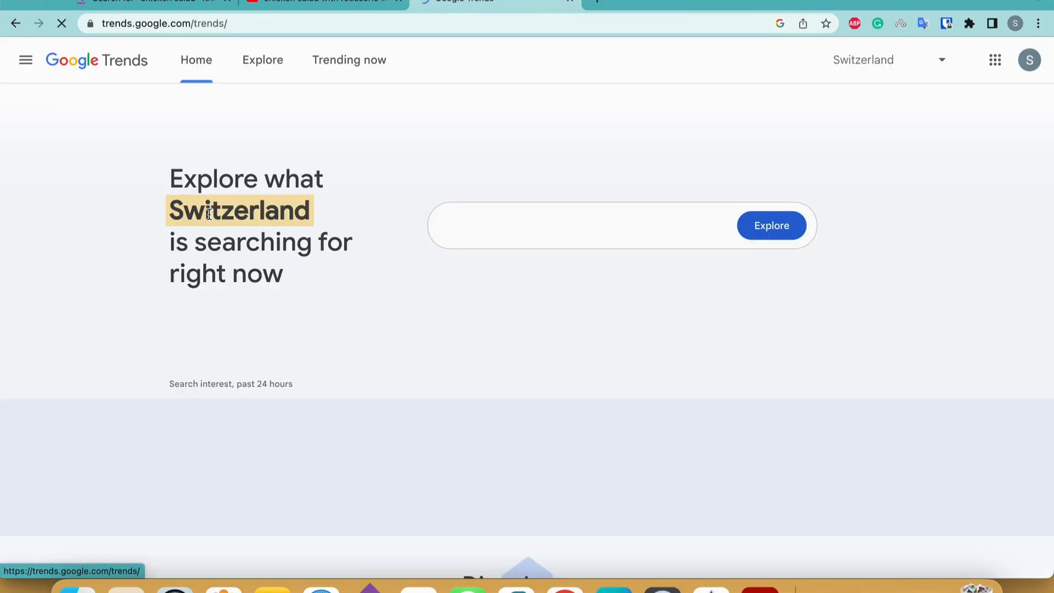
pyautogui.click(266, 65)
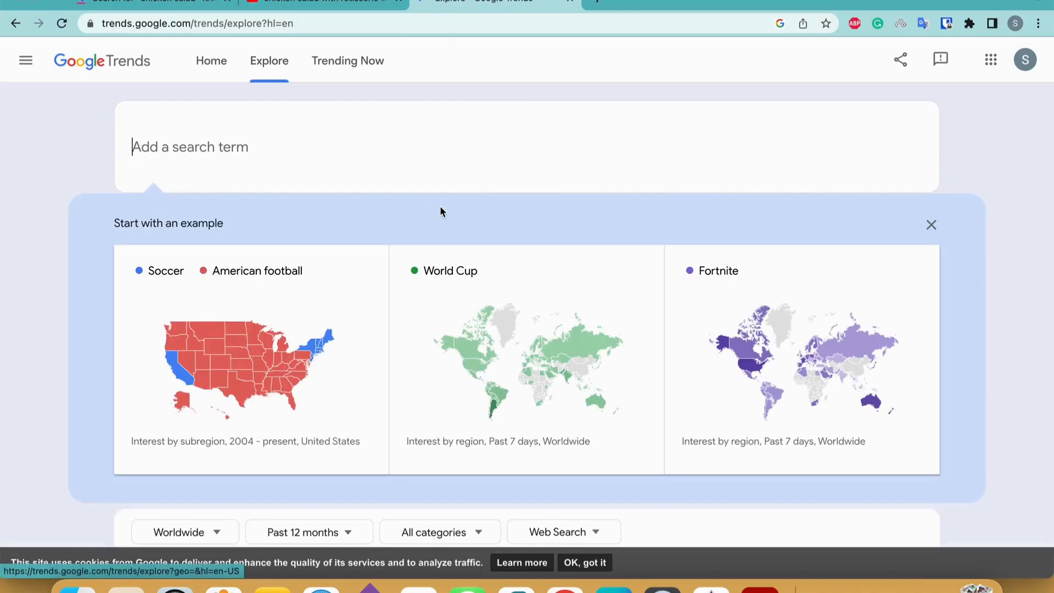
# Set the time range of the trends to Past day and check the region options, keeping Worldwide.
pyautogui.scroll(-6, 440, 208)
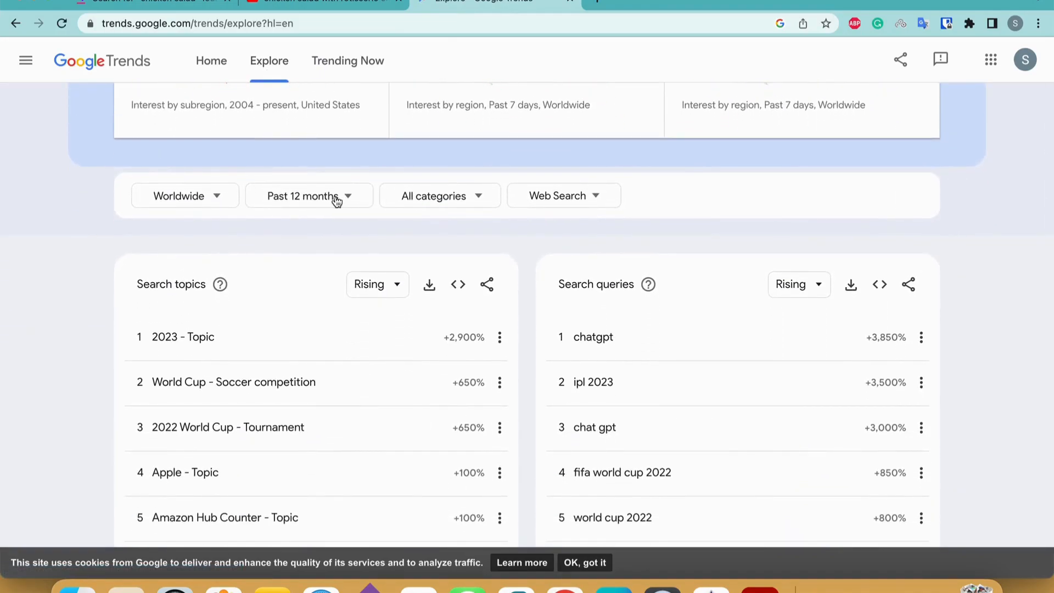
pyautogui.click(336, 201)
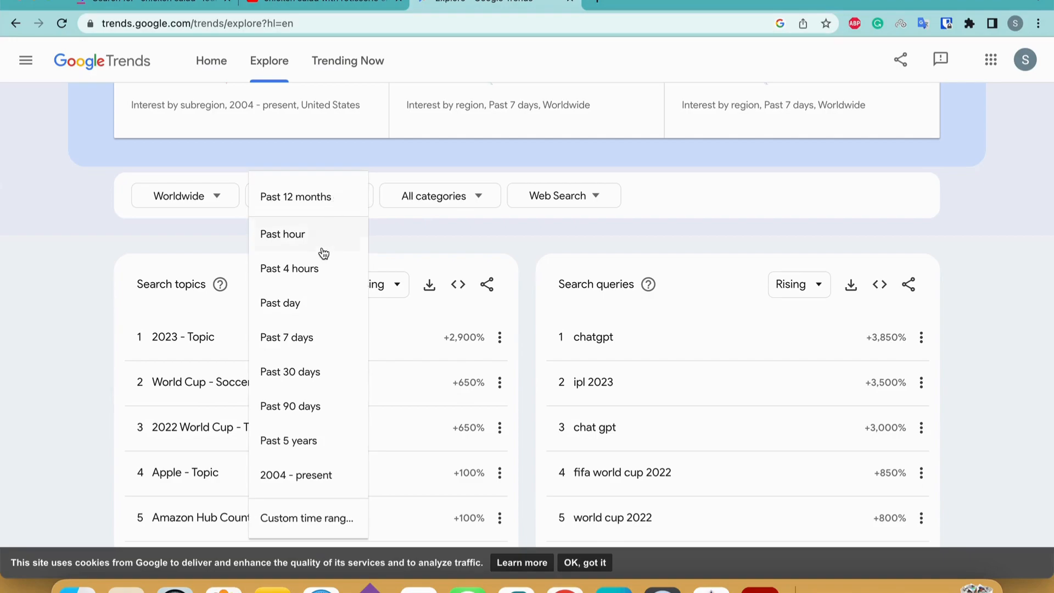
pyautogui.click(302, 306)
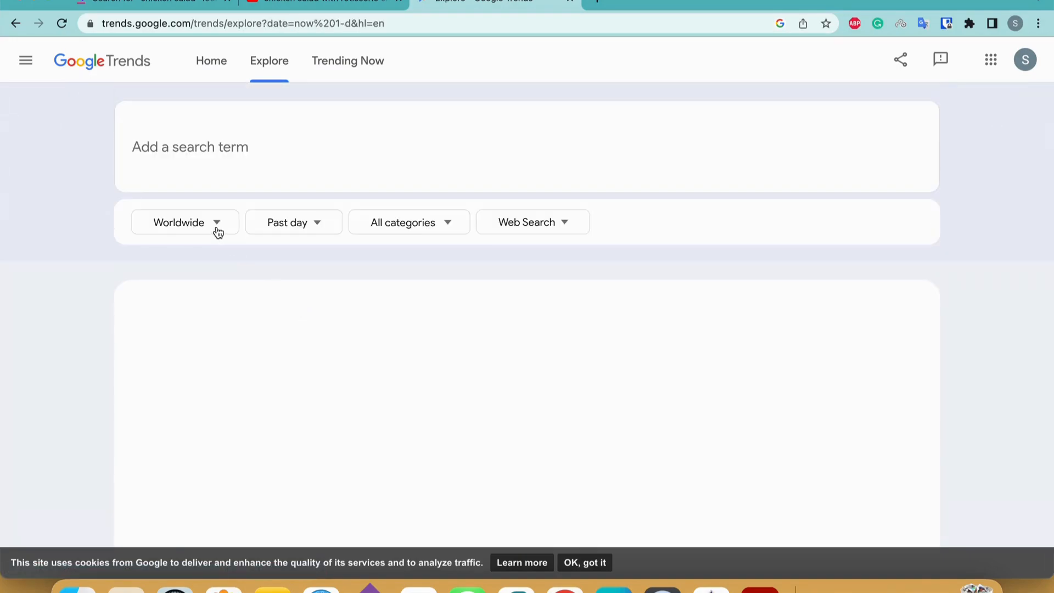
pyautogui.click(217, 230)
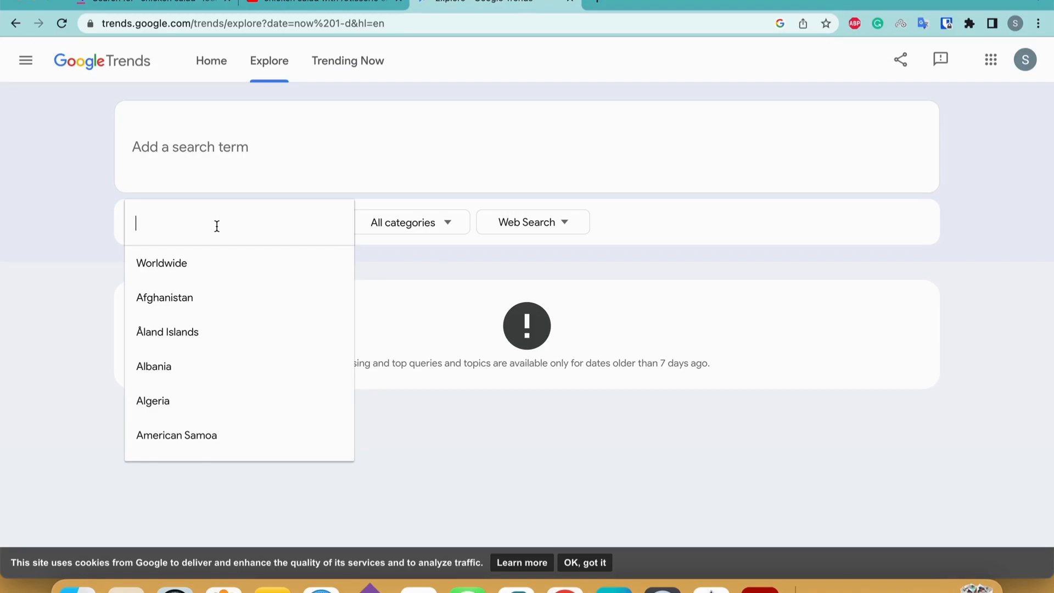
pyautogui.click(431, 277)
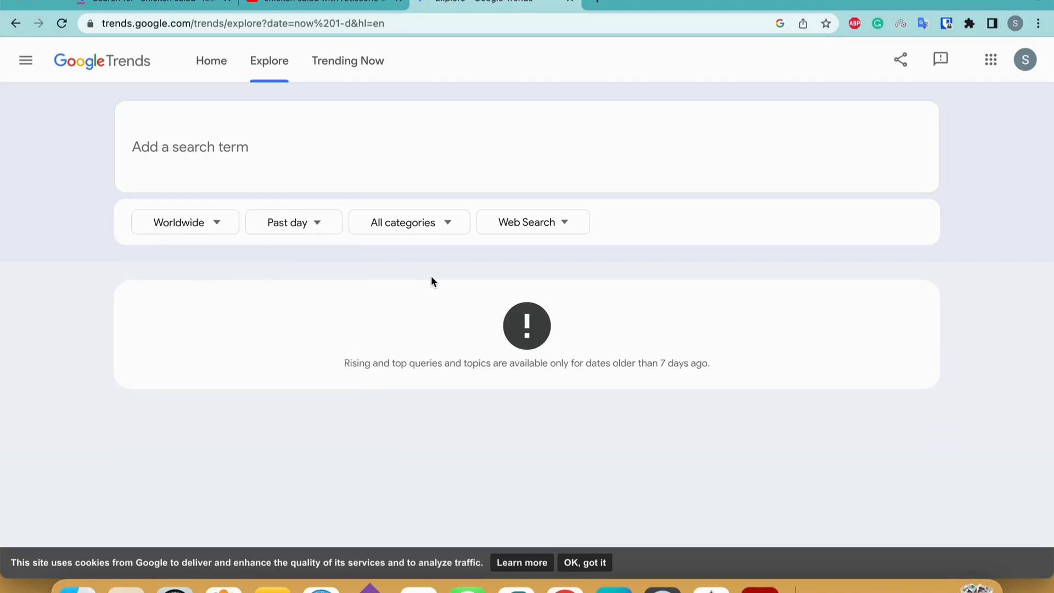
# Filter the trends by the Food & Drink category and switch the search type to YouTube Search.
pyautogui.click(439, 222)
pyautogui.scroll(-4, 412, 365)
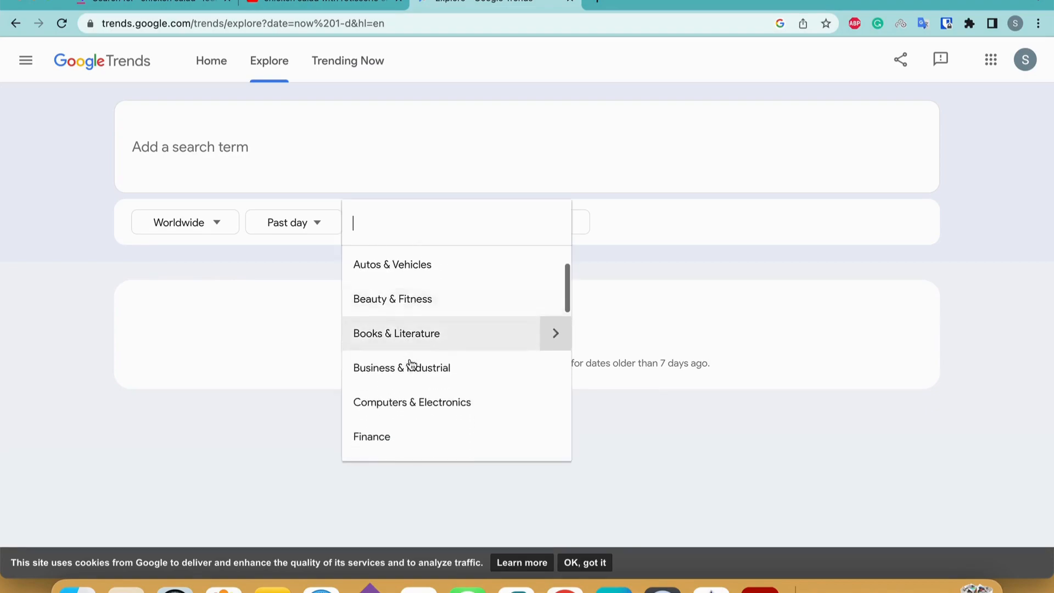
pyautogui.scroll(-3, 409, 311)
pyautogui.scroll(-2, 410, 308)
pyautogui.scroll(3, 411, 308)
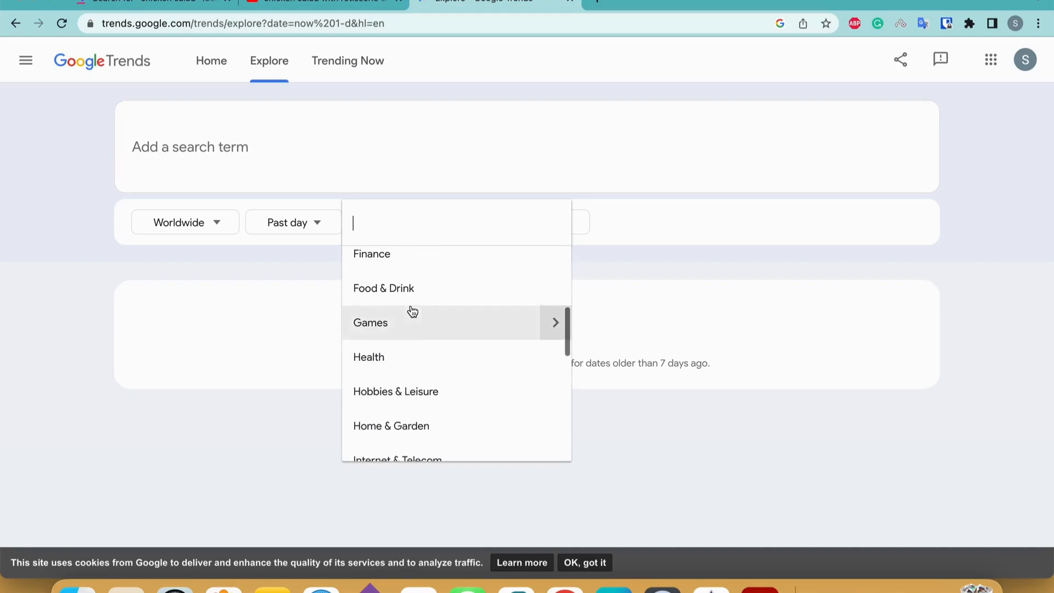
pyautogui.click(412, 293)
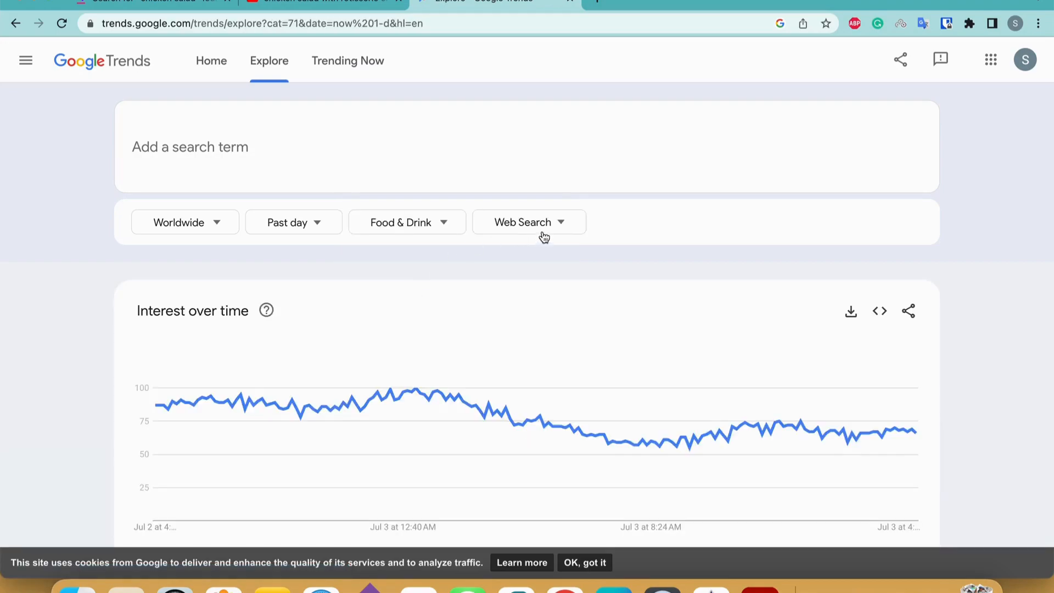
pyautogui.click(545, 228)
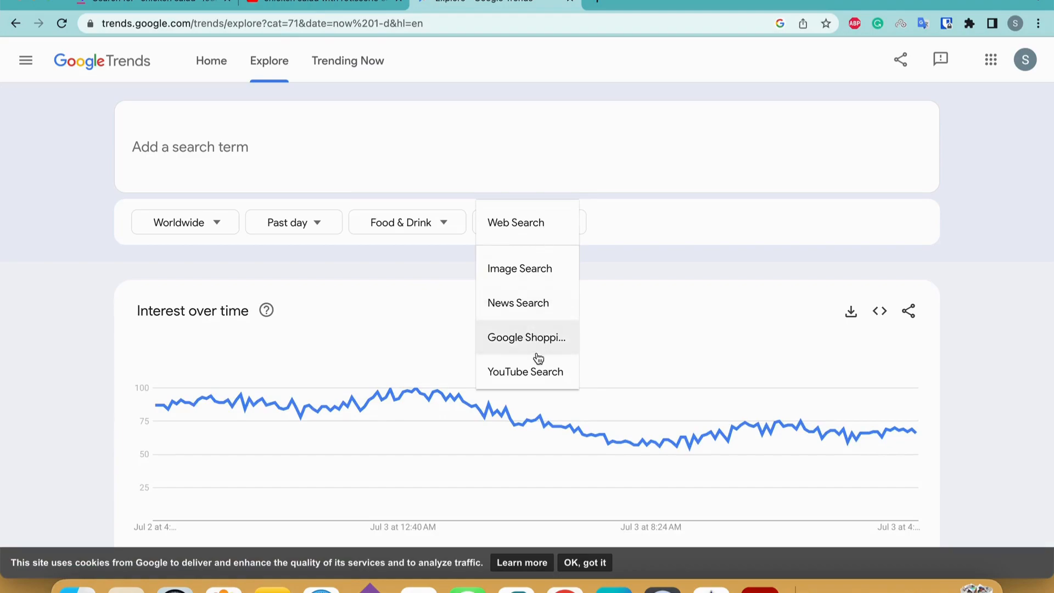
pyautogui.click(539, 372)
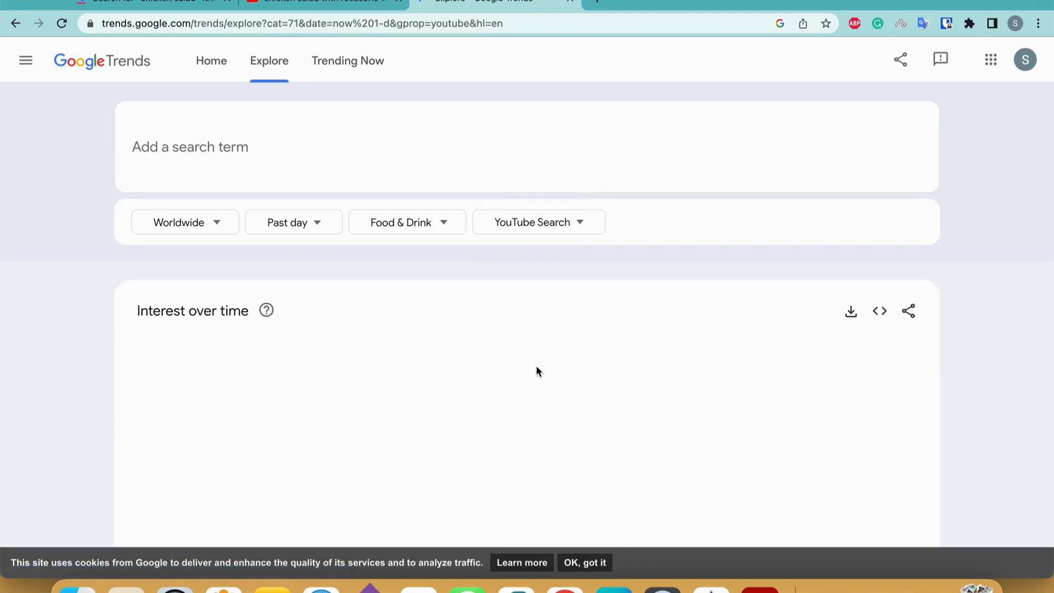
# Look up the trend data for "salad" as a search term.
pyautogui.click(250, 138)
pyautogui.write('salad')
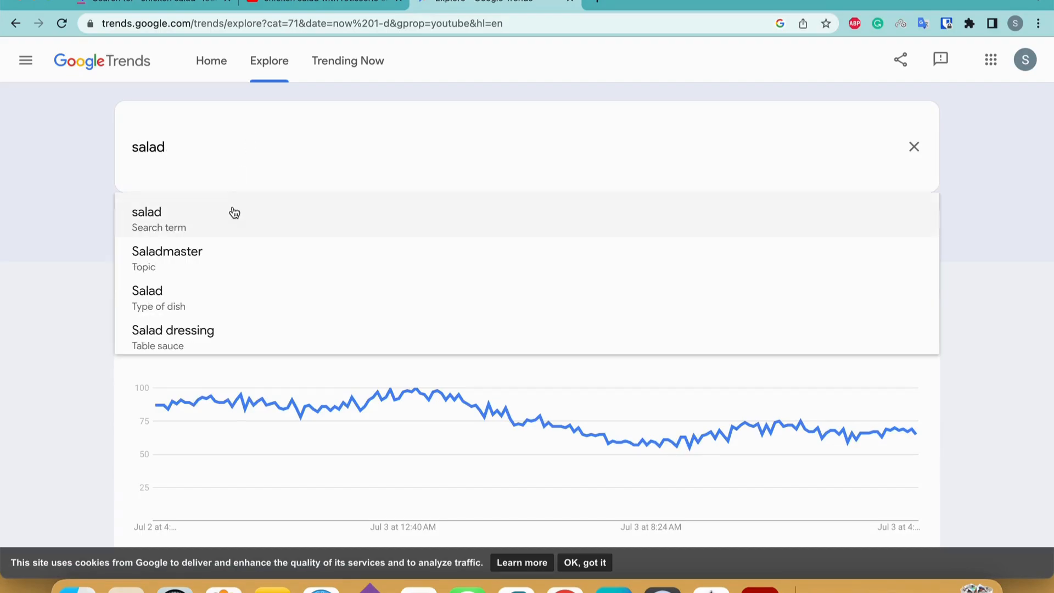
pyautogui.click(233, 211)
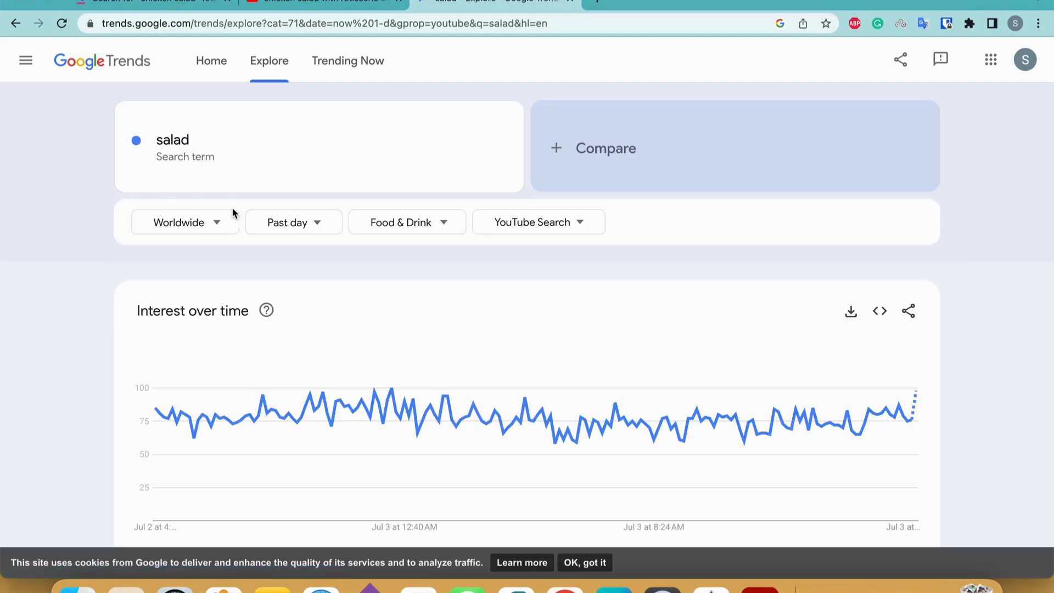
# Examine the interest over time, regional interest and rising related queries for "salad", including the second page of queries.
pyautogui.scroll(-5, 422, 277)
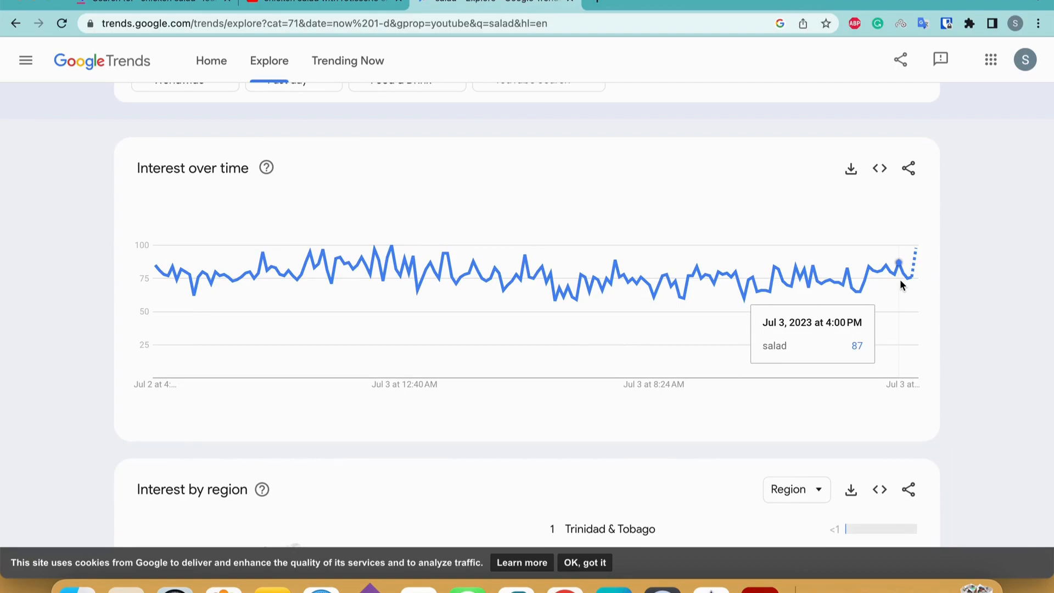
pyautogui.scroll(-10, 827, 305)
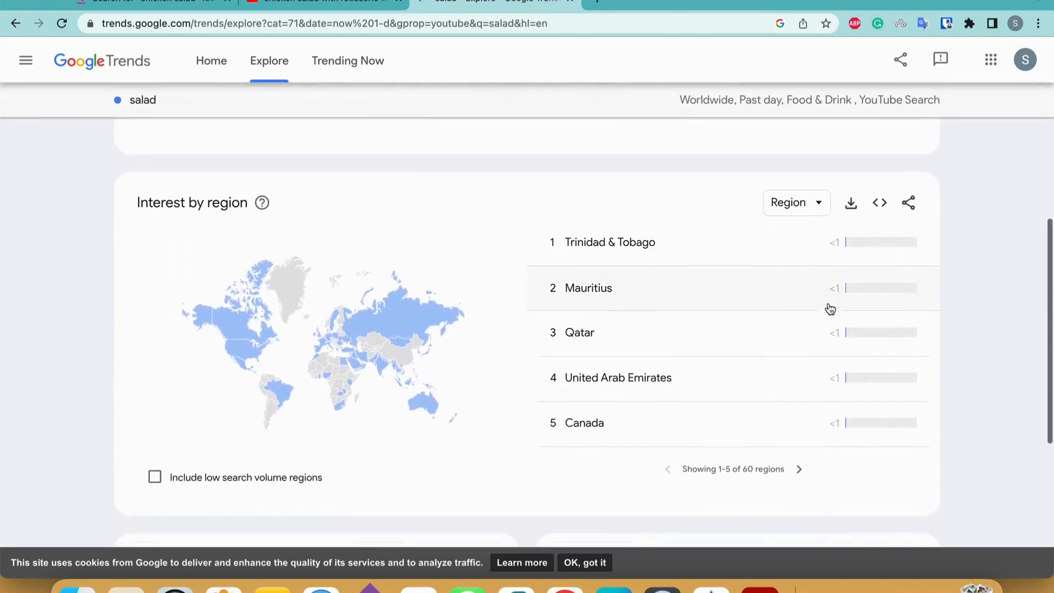
pyautogui.scroll(-10, 830, 307)
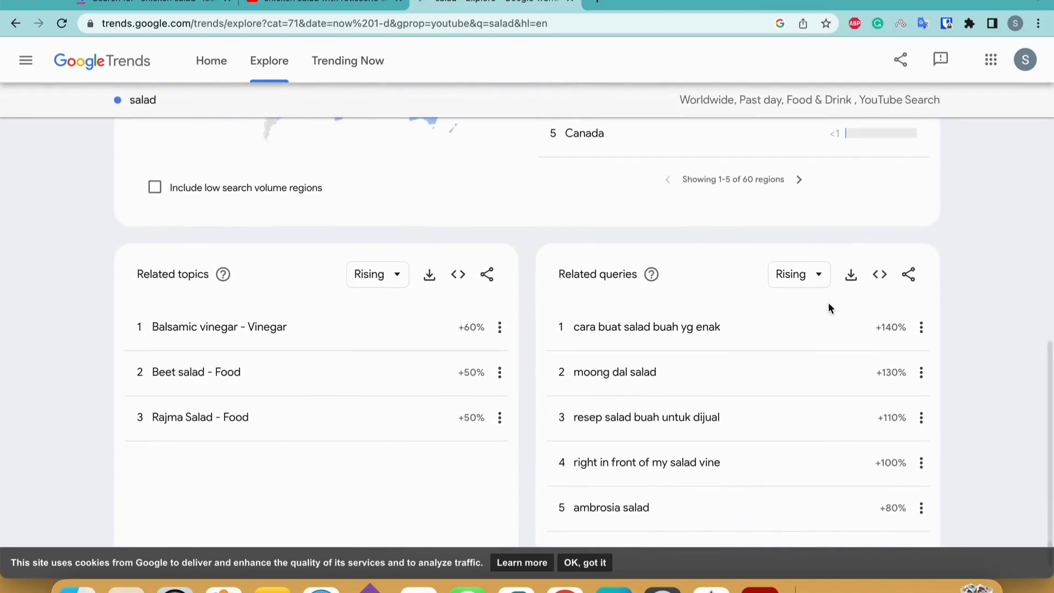
pyautogui.scroll(-1, 829, 307)
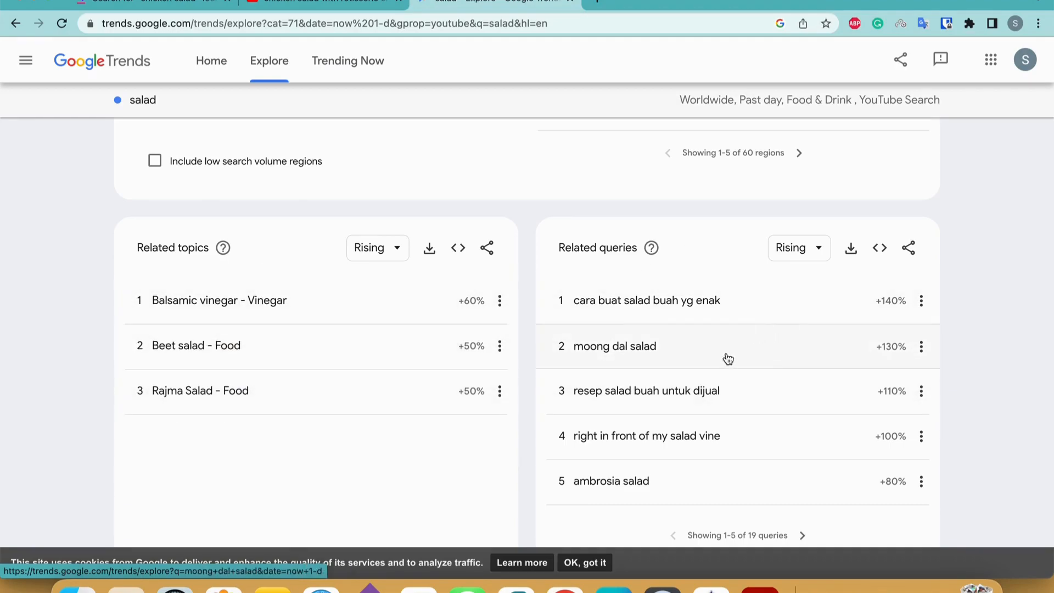
pyautogui.click(803, 539)
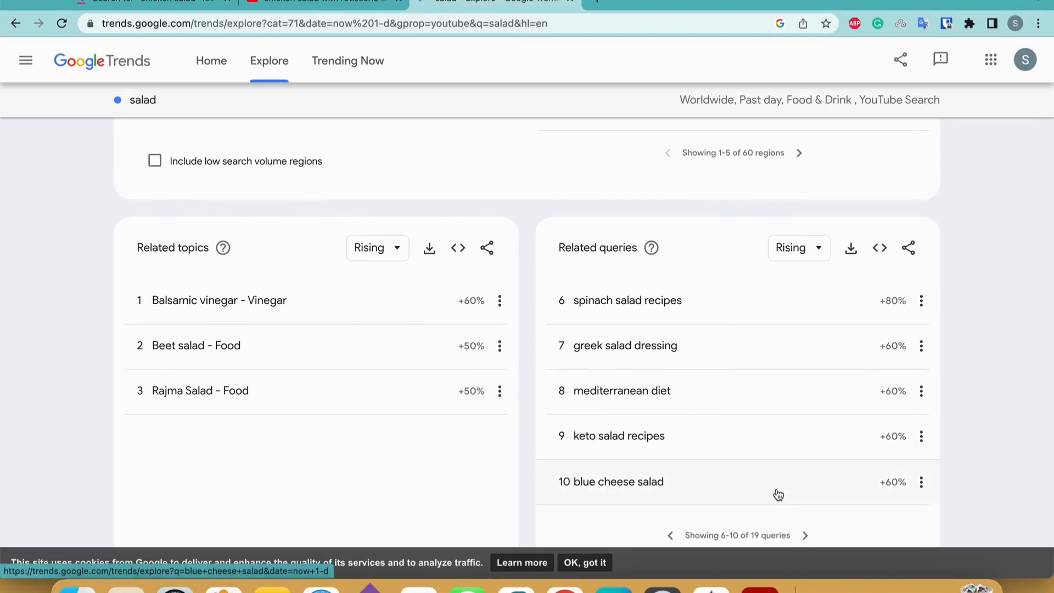
pyautogui.scroll(15, 776, 493)
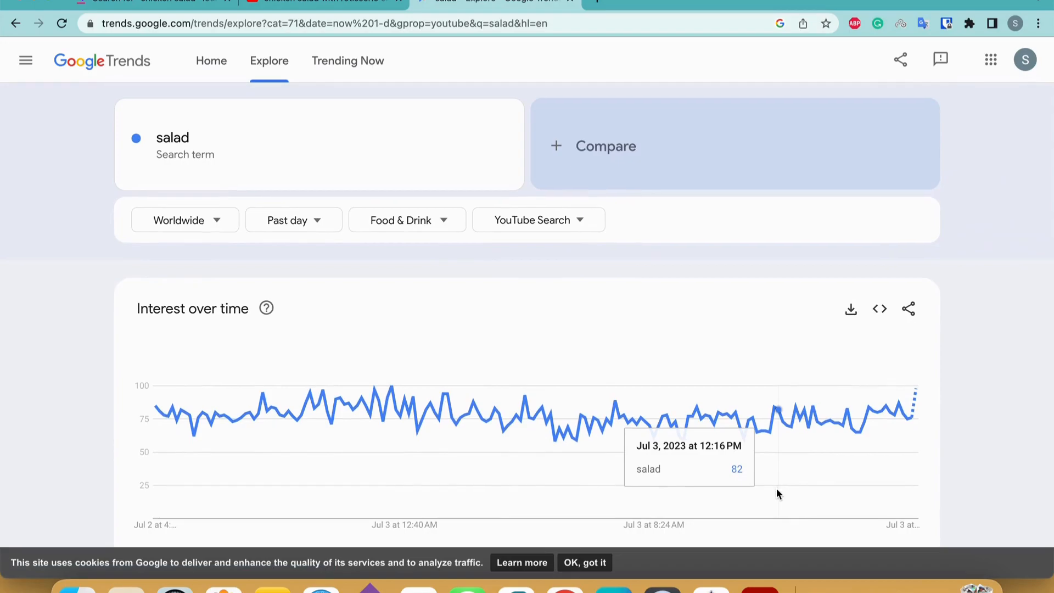
pyautogui.scroll(-15, 776, 488)
pyautogui.scroll(15, 778, 494)
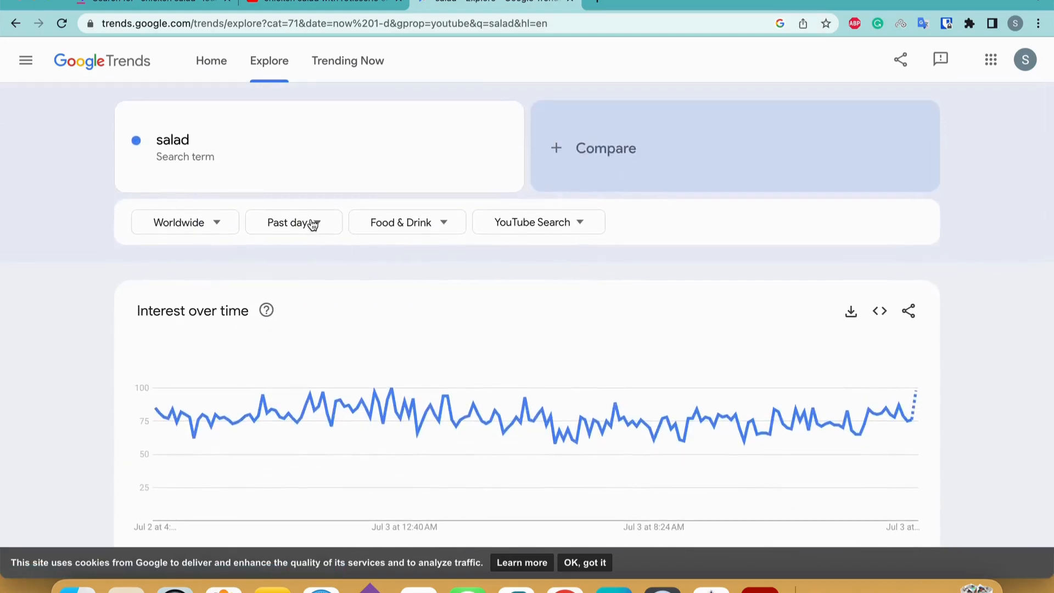
# Change the time range to Past hour and browse the first two pages of rising related queries.
pyautogui.click(311, 222)
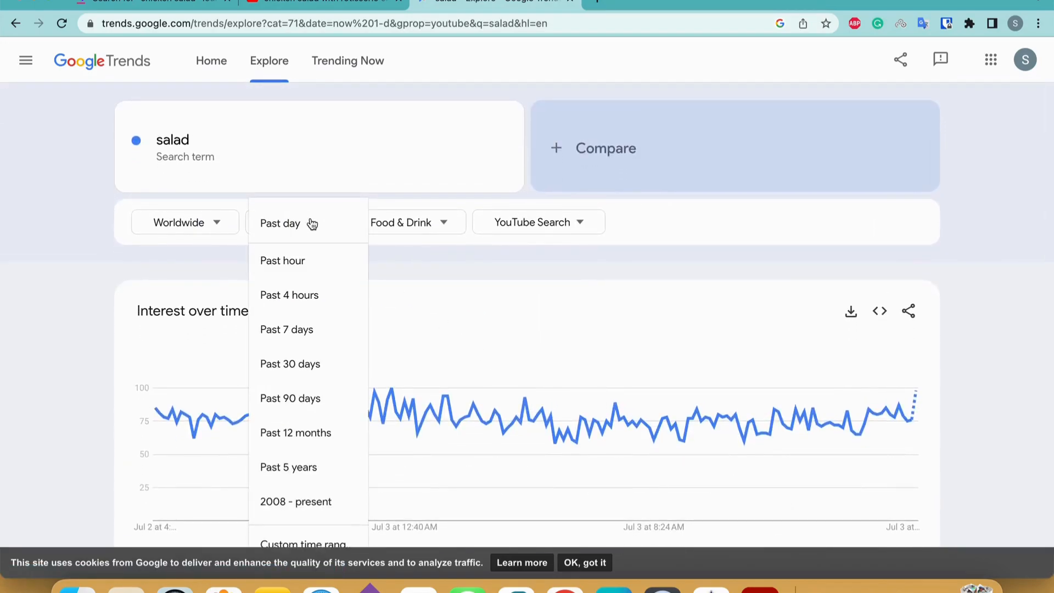
pyautogui.click(294, 261)
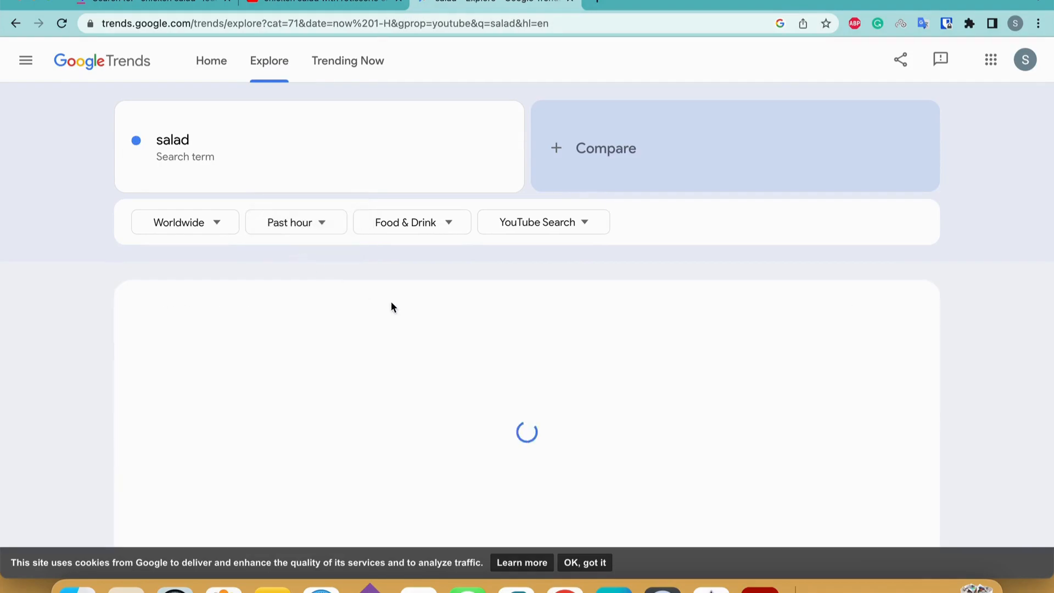
pyautogui.scroll(-10, 391, 306)
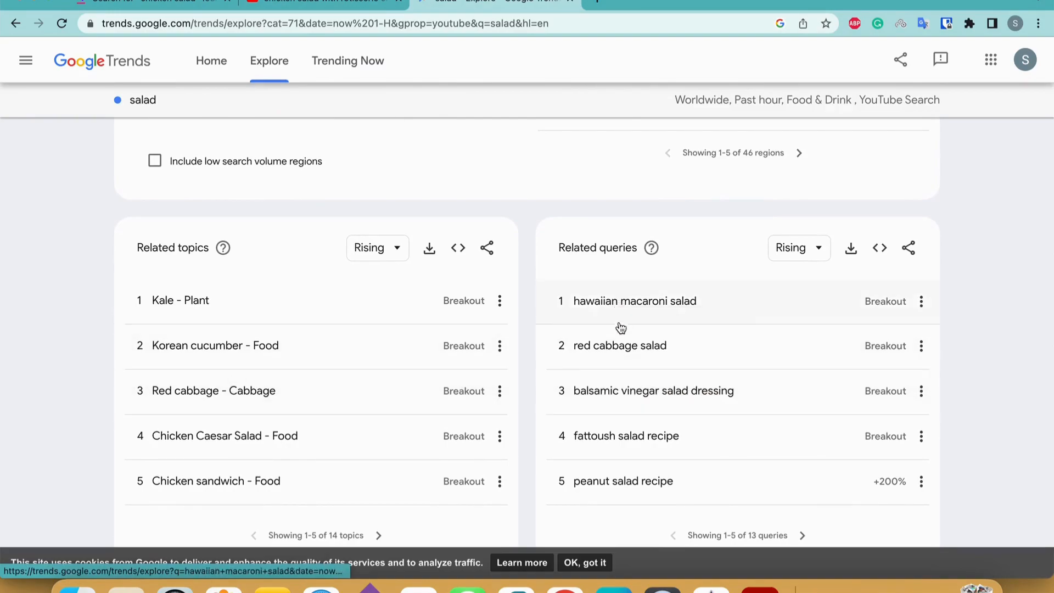
pyautogui.click(801, 536)
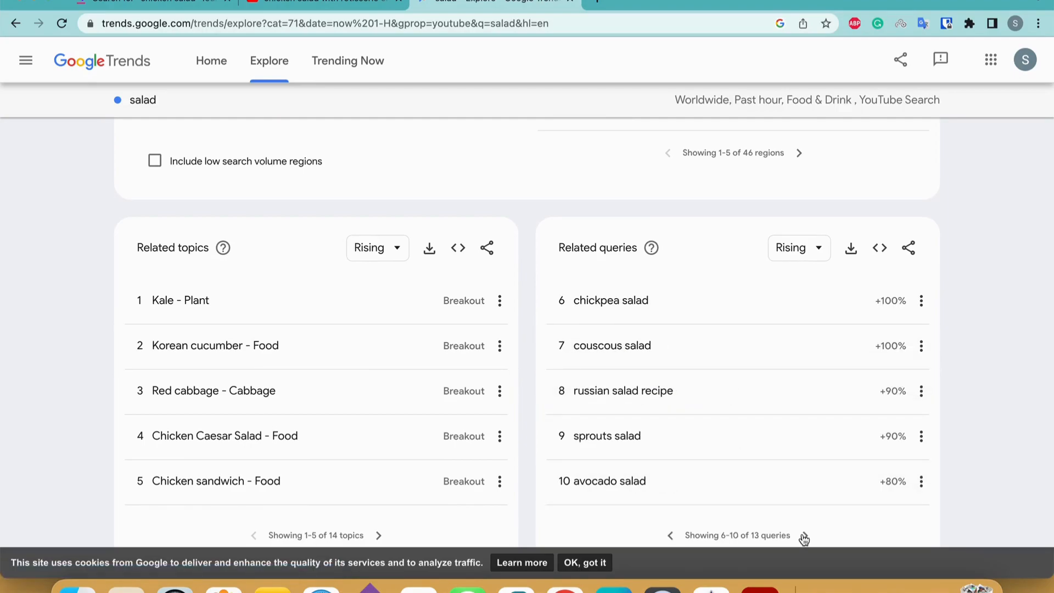
# Review the past-hour interest graph, regional interest, related topics and related queries for "salad".
pyautogui.scroll(15, 741, 428)
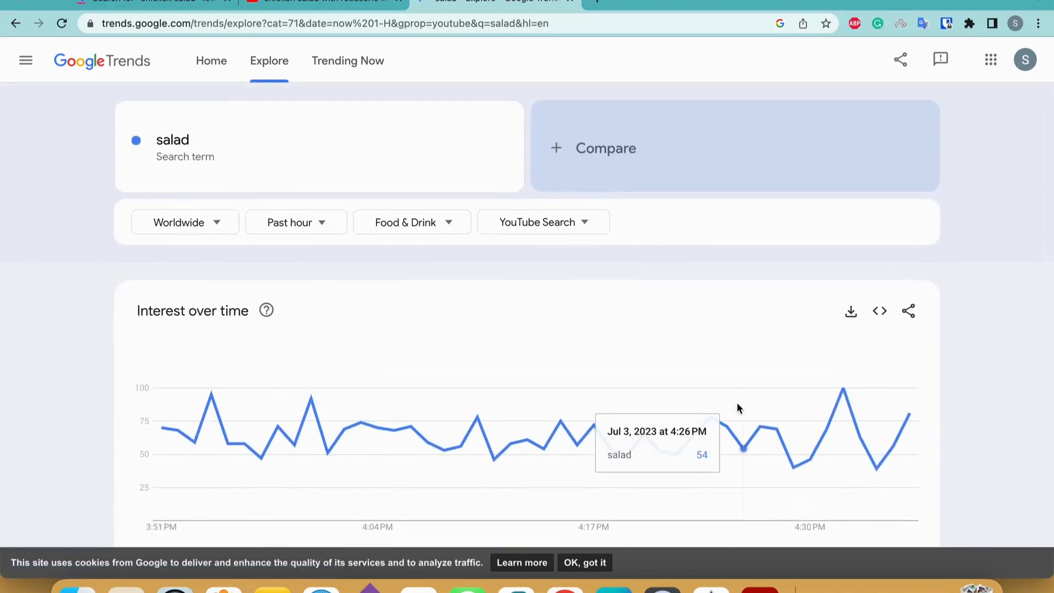
pyautogui.scroll(-10, 737, 404)
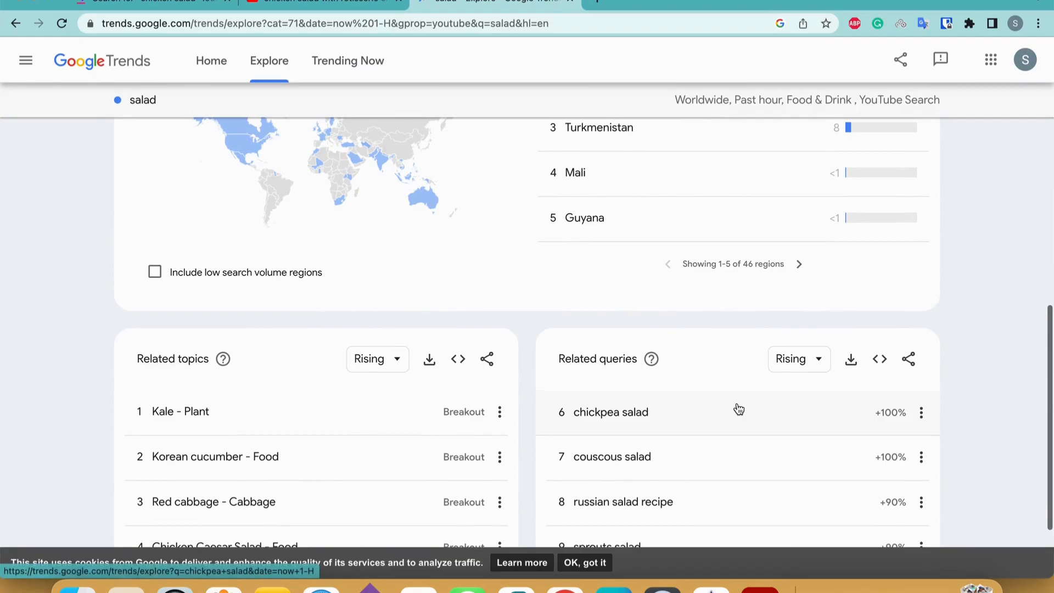
pyautogui.scroll(-1, 685, 457)
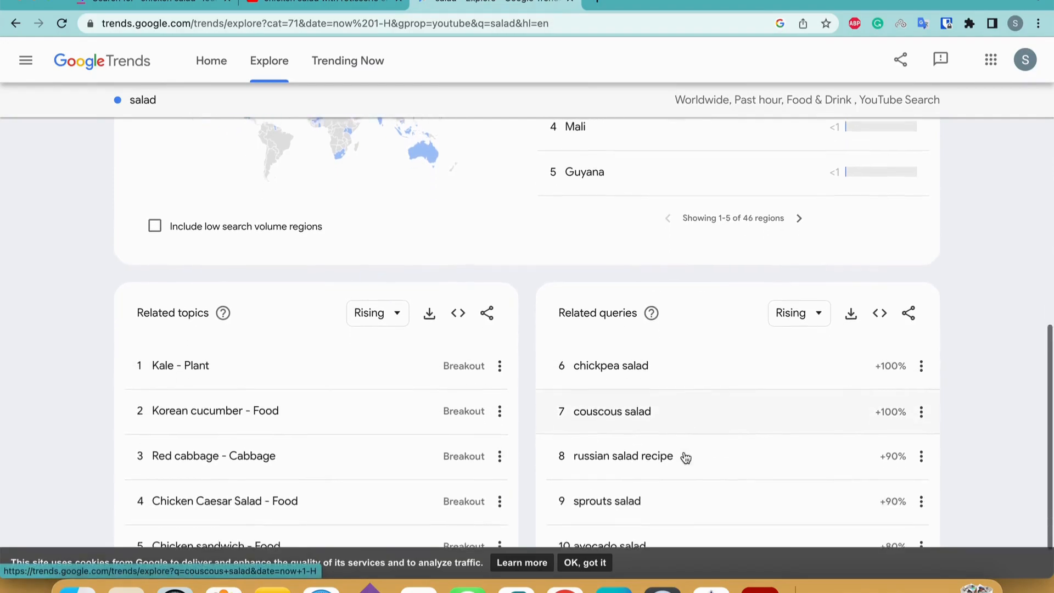
pyautogui.scroll(12, 684, 455)
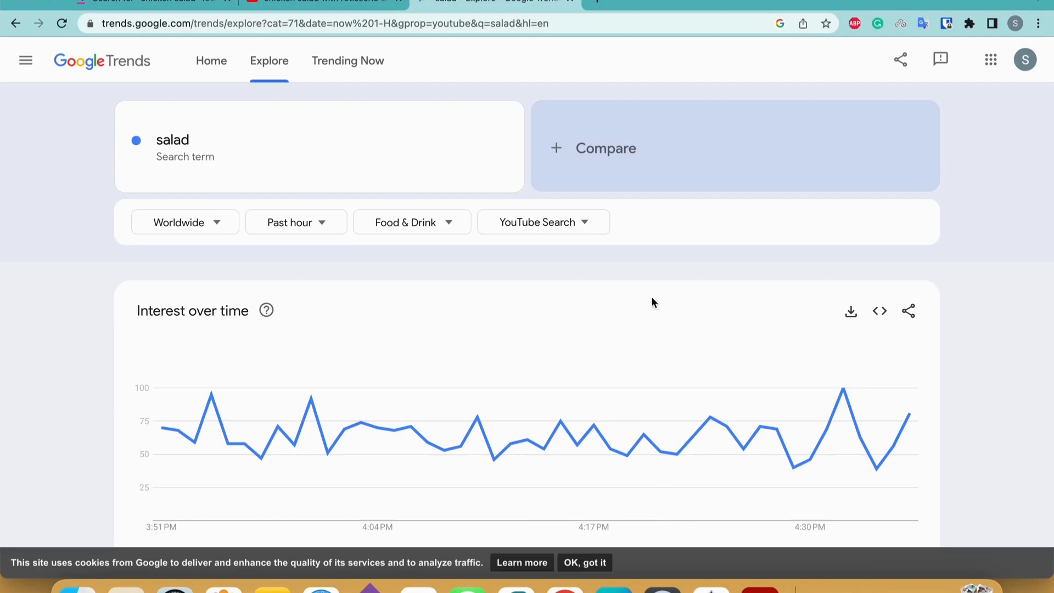
pyautogui.scroll(-15, 652, 298)
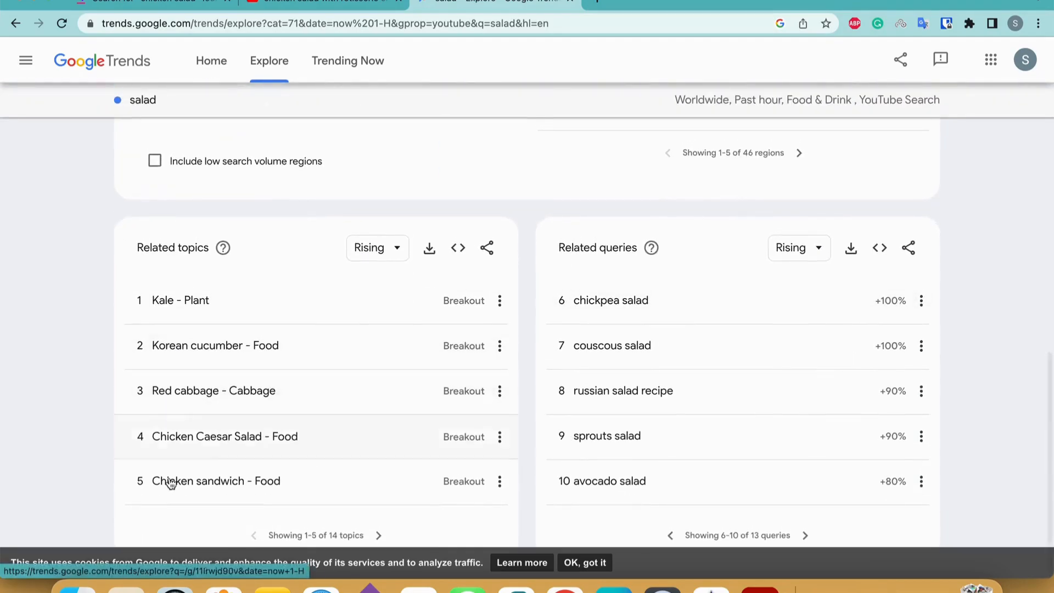
pyautogui.click(272, 436)
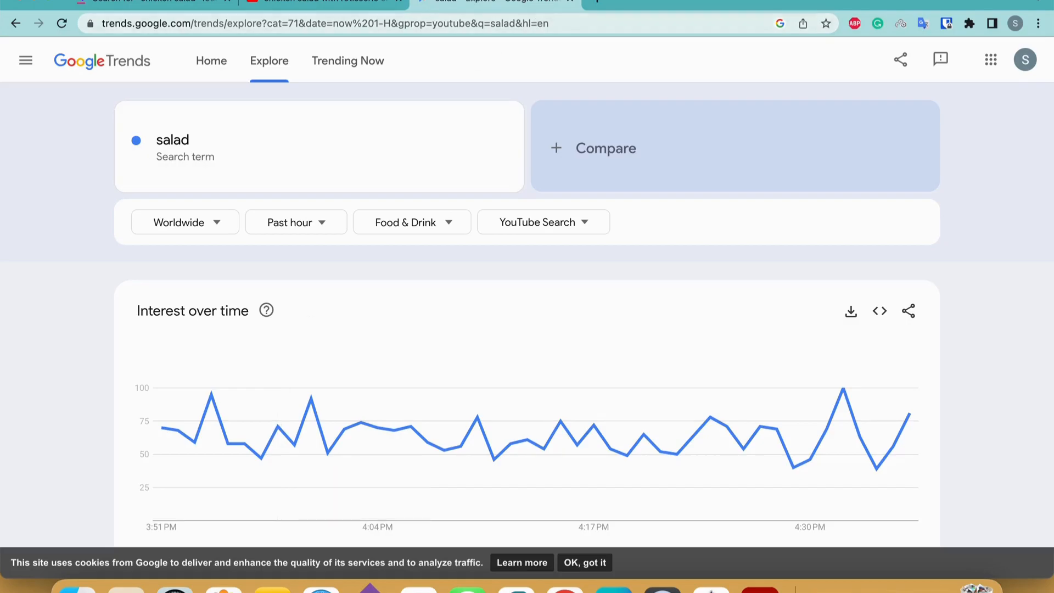
pyautogui.scroll(-2, 657, 312)
pyautogui.scroll(-6, 656, 309)
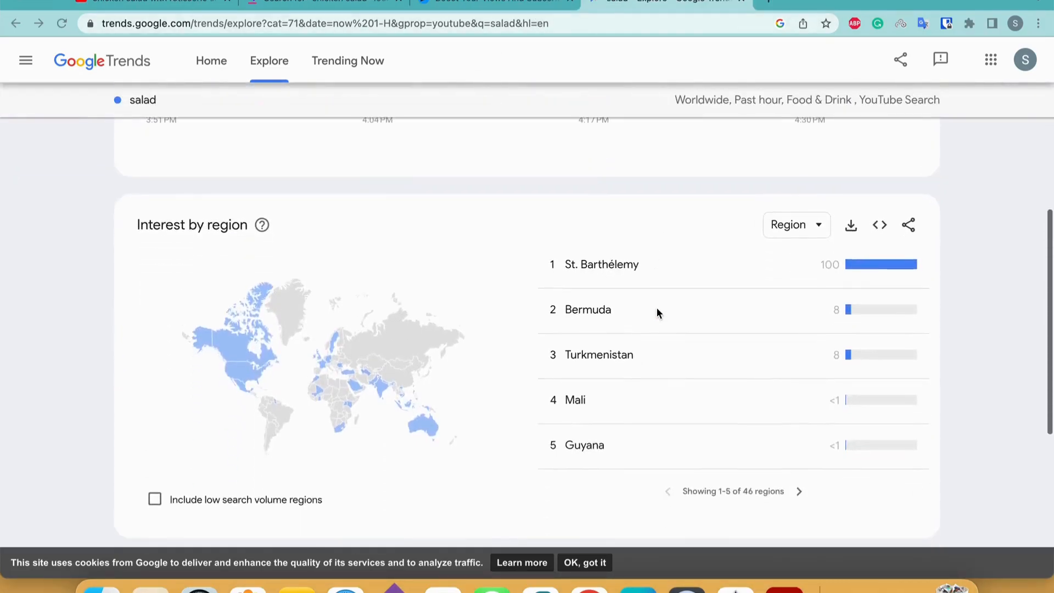
pyautogui.scroll(7, 656, 310)
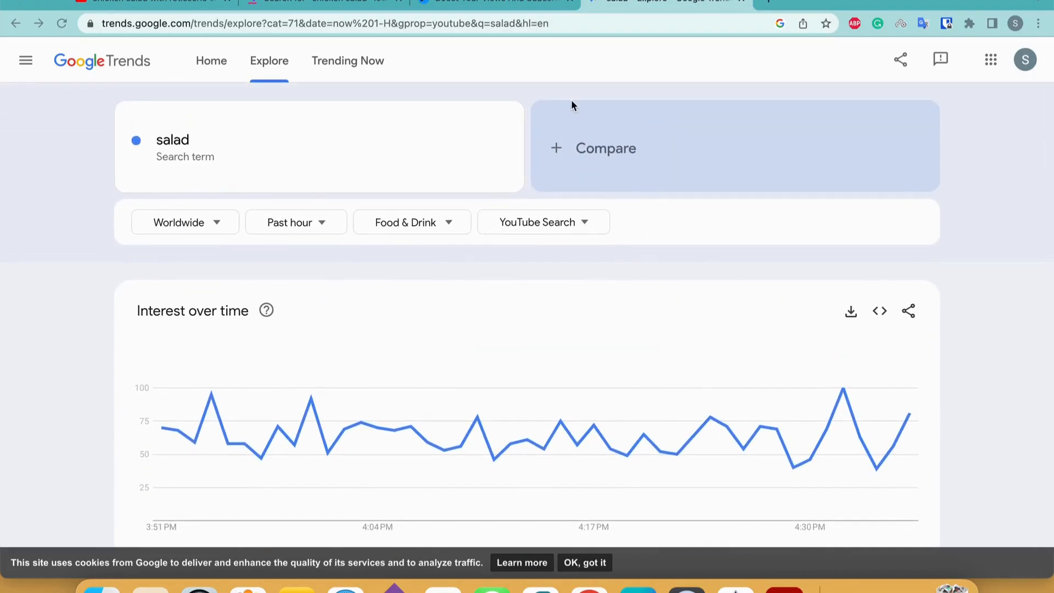
# View the vidIQ home page, and go back to the Keyword Tool suggestions for "chicken salad".
pyautogui.click(500, 2)
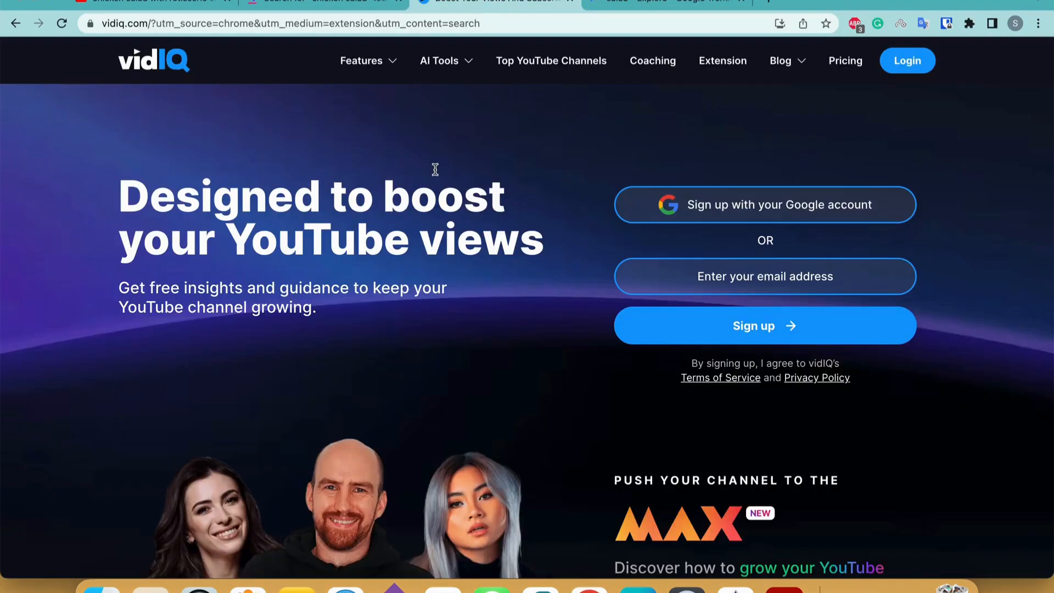
pyautogui.scroll(-1, 435, 169)
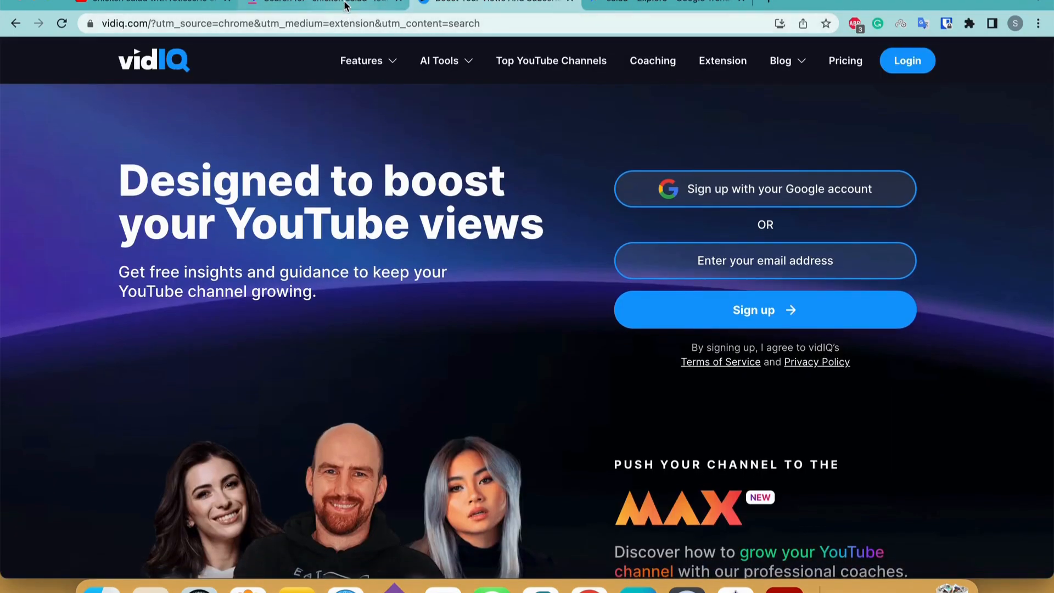
pyautogui.click(345, 4)
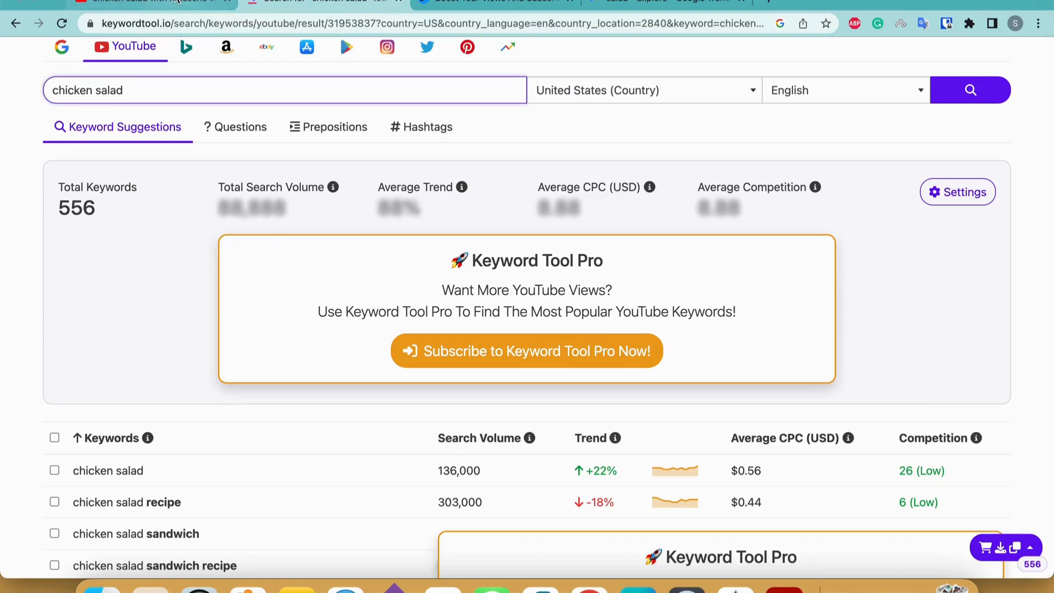
# Return to the YouTube results for "chicken salad with rotisserie chicken" and examine the vidIQ search-term data and related opportunities.
pyautogui.click(154, 3)
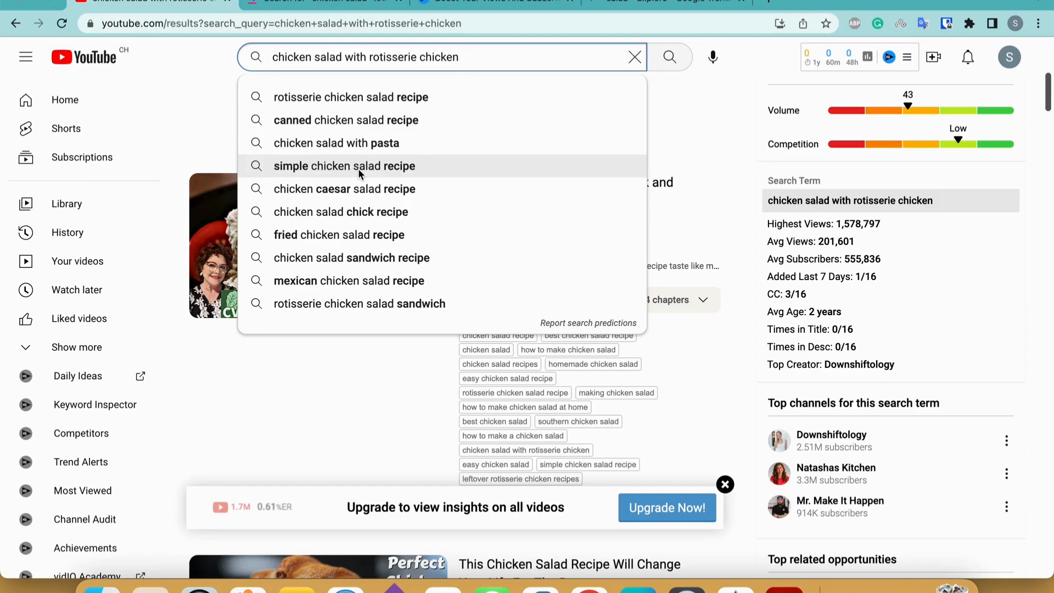
pyautogui.scroll(-6, 526, 187)
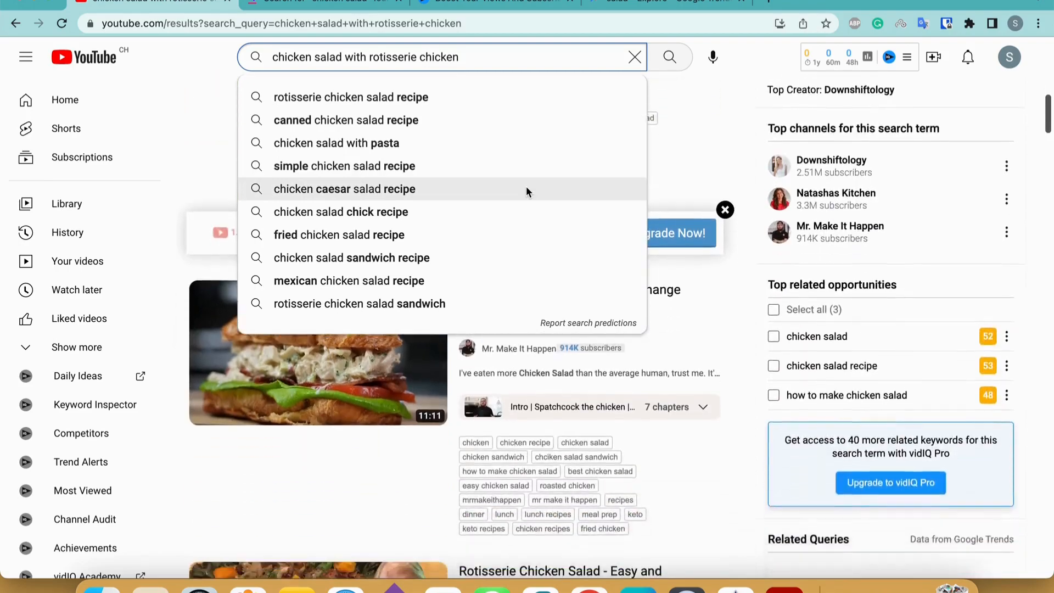
pyautogui.scroll(-2, 526, 186)
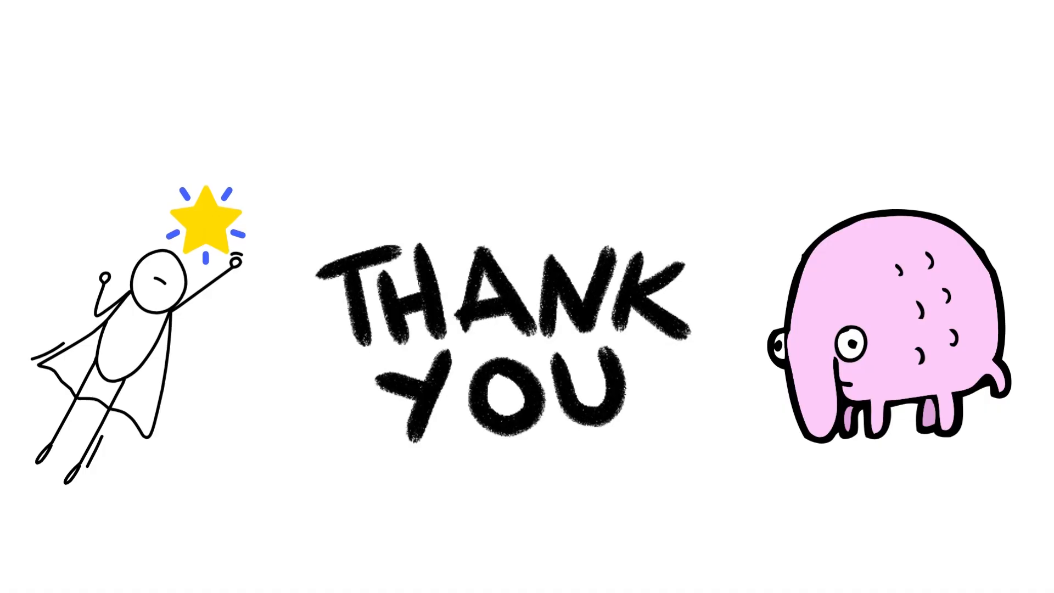